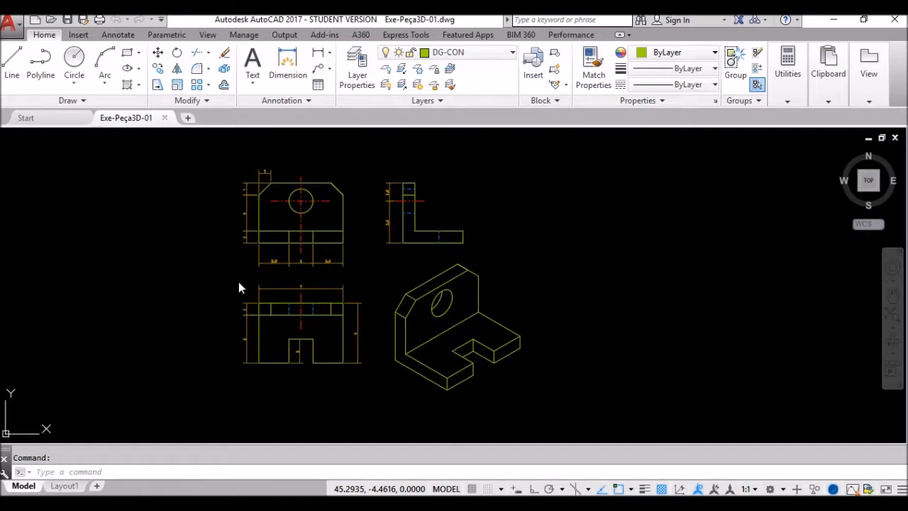
Step: Switch the drawing session to the 3D Modeling workspace
scroll(297, 287, "up", 2)
middle_click_drag(439, 316, 398, 287)
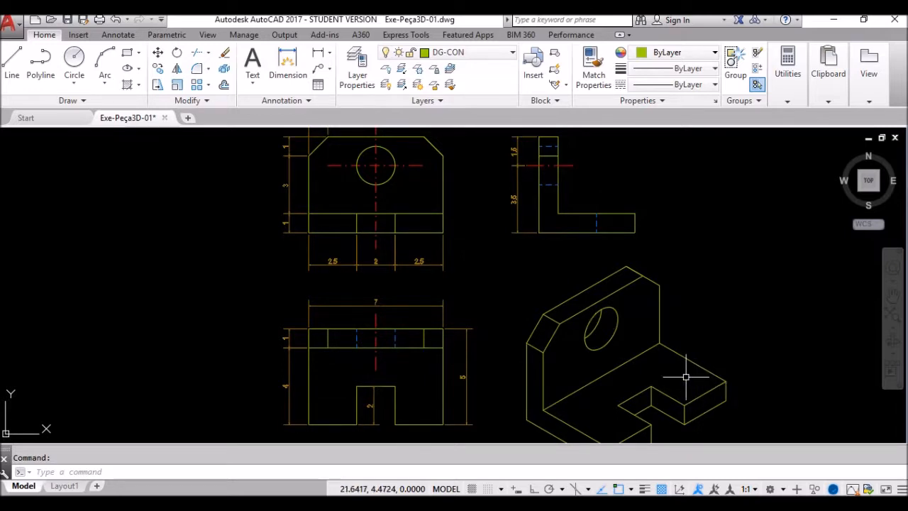
scroll(539, 310, "down", 1)
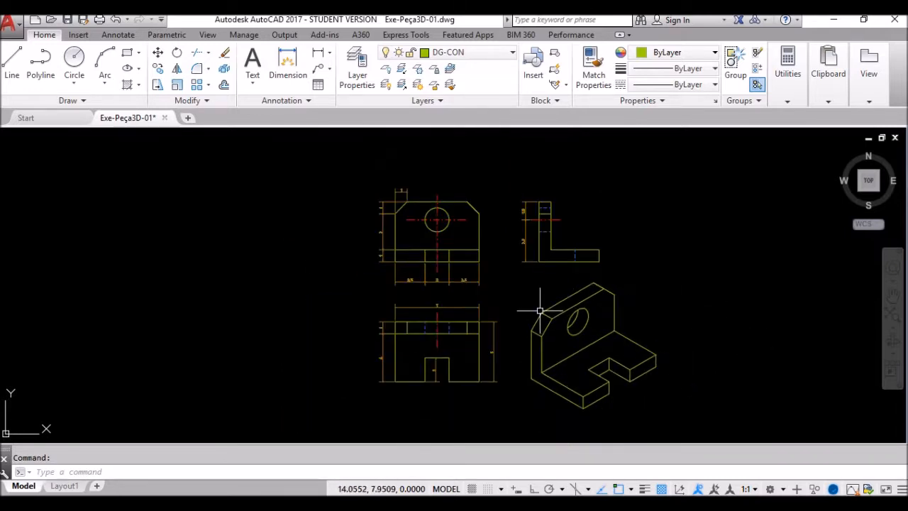
middle_click_drag(532, 304, 451, 312)
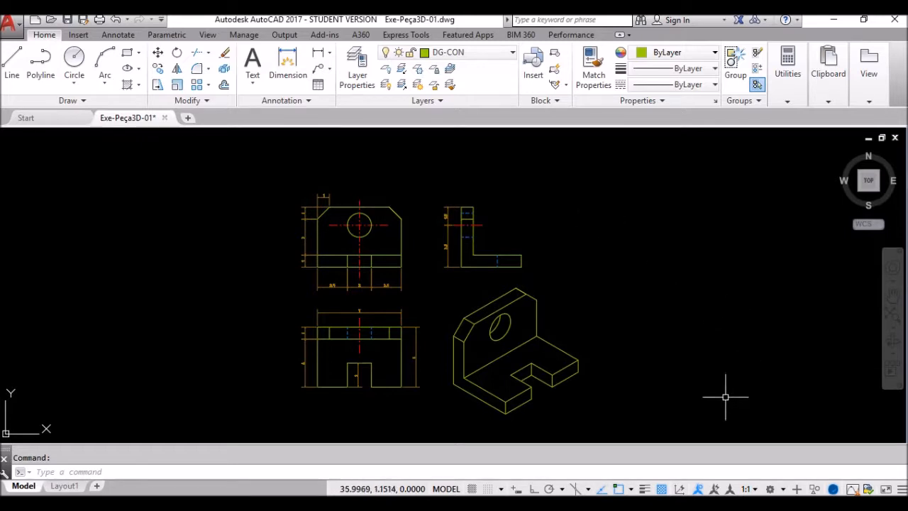
left_click(783, 489)
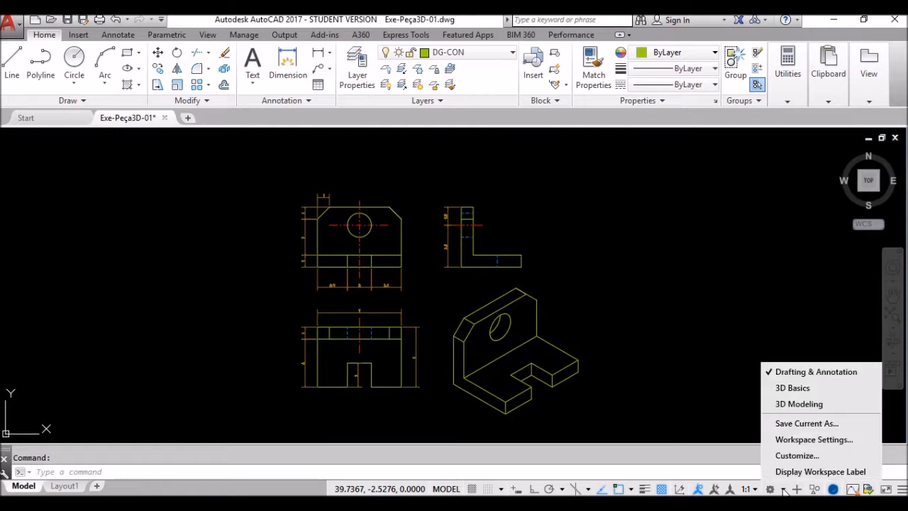
left_click(819, 404)
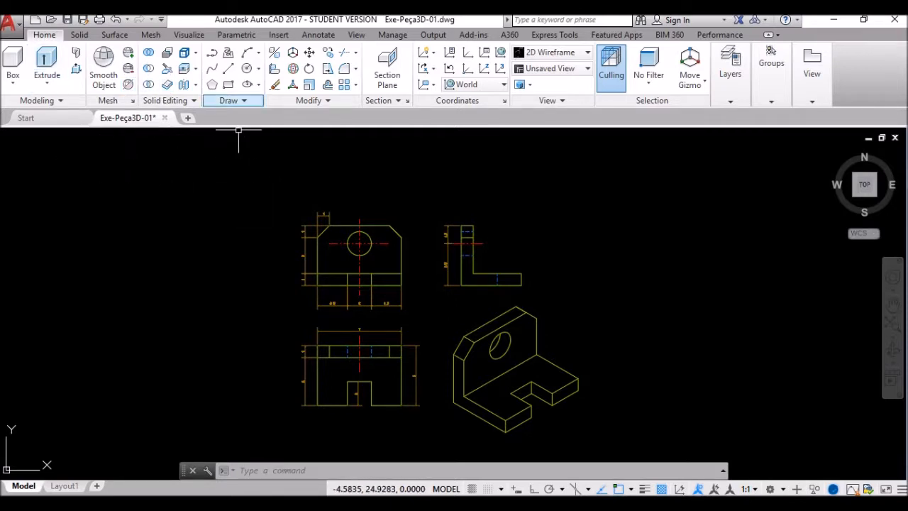
left_click(237, 103)
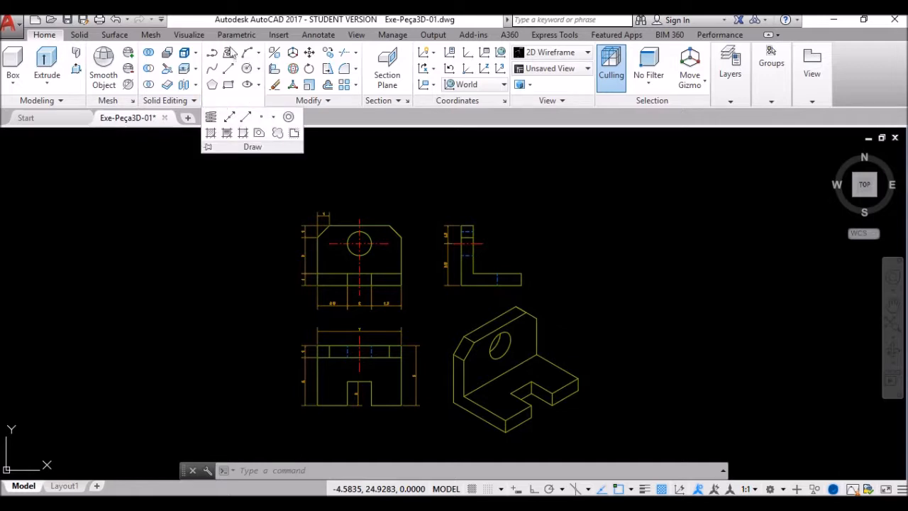
left_click(309, 101)
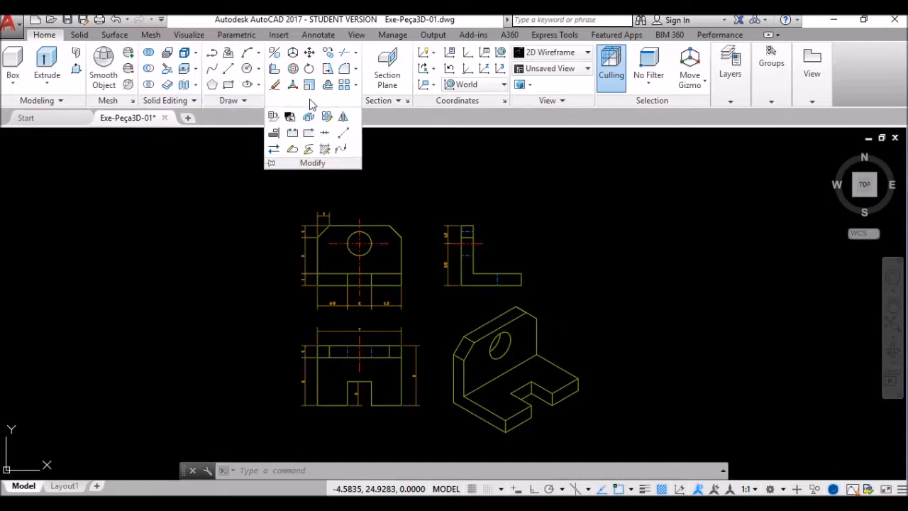
left_click(411, 156)
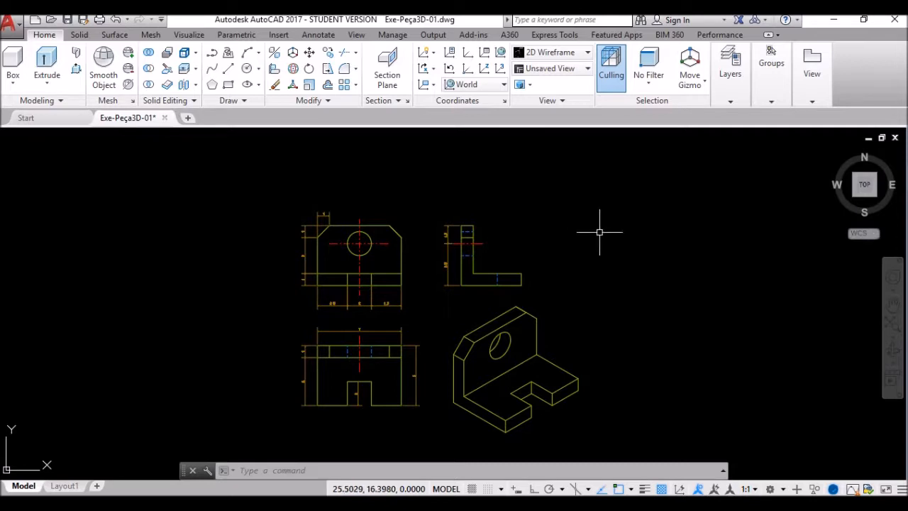
Step: Create a new layer named 3d-peça in the layer manager
left_click(730, 71)
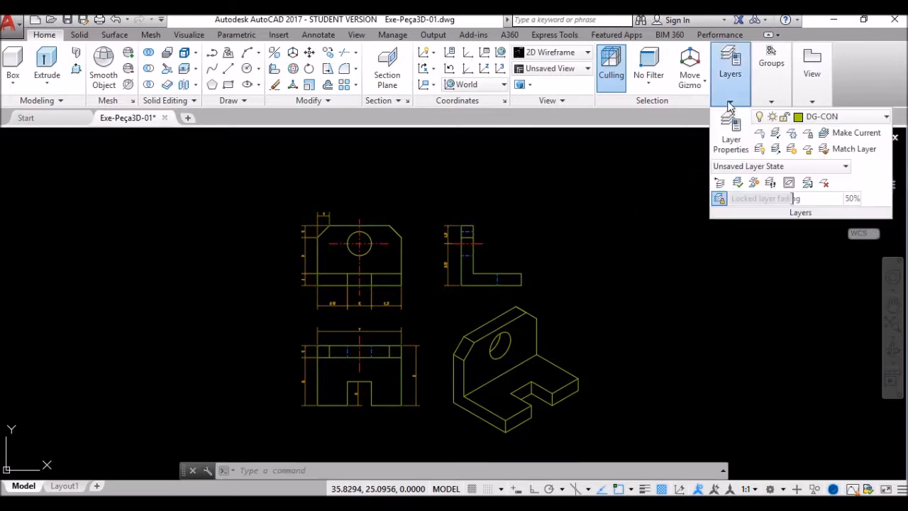
left_click(731, 134)
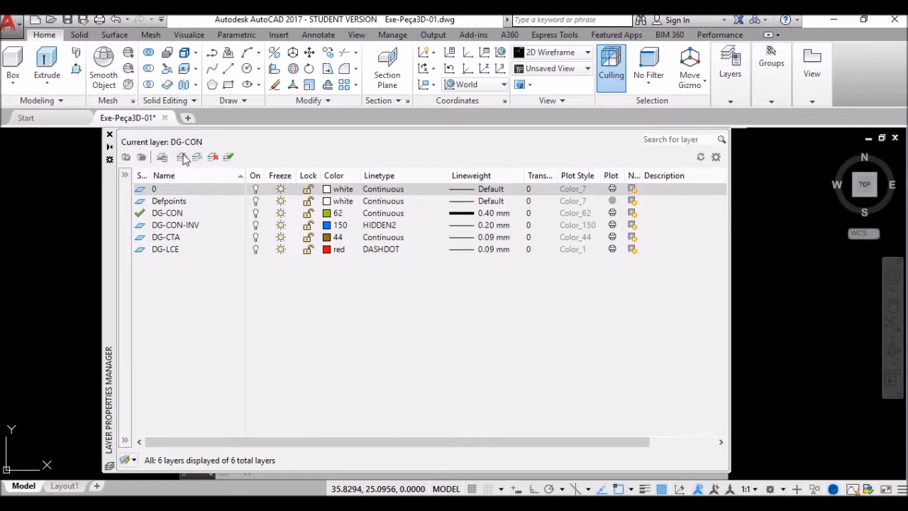
key("alt+n")
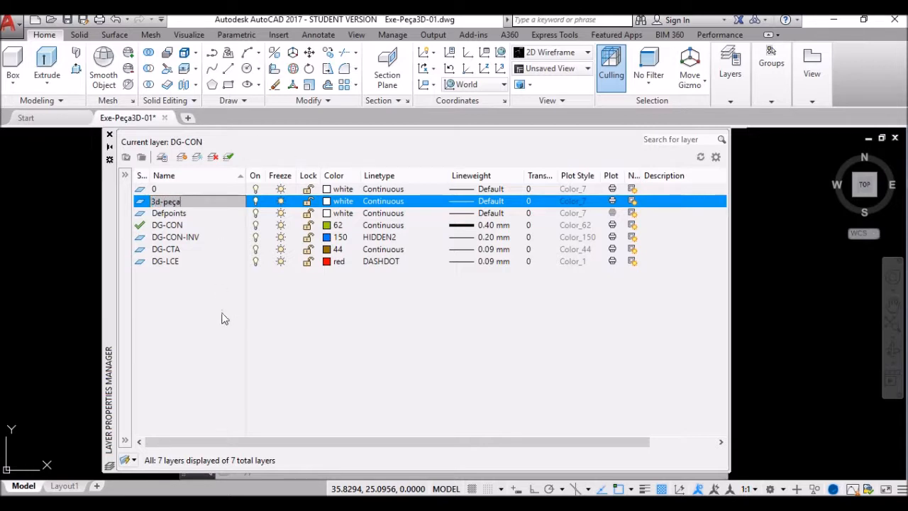
left_click(177, 202)
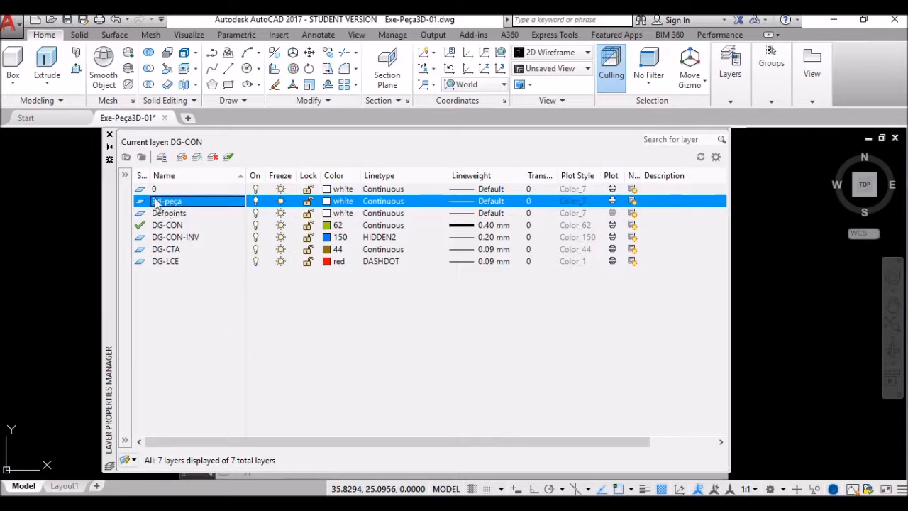
Step: Assign index color 50 to the 3d-peça layer and make it the current layer
left_click(330, 201)
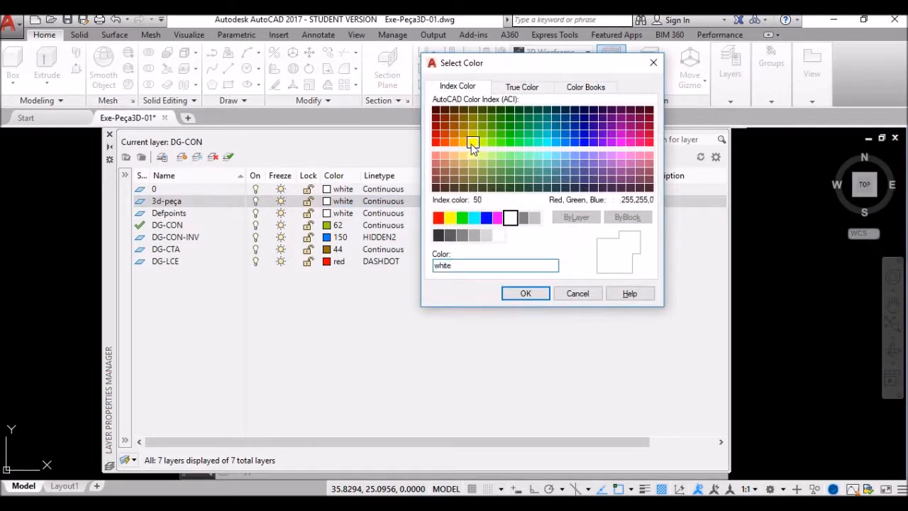
left_click(473, 145)
left_click(525, 293)
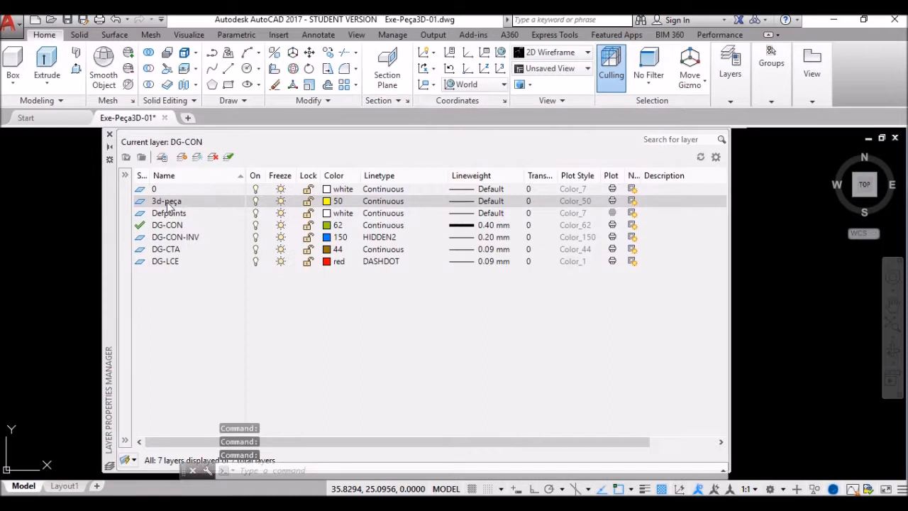
left_click(167, 203)
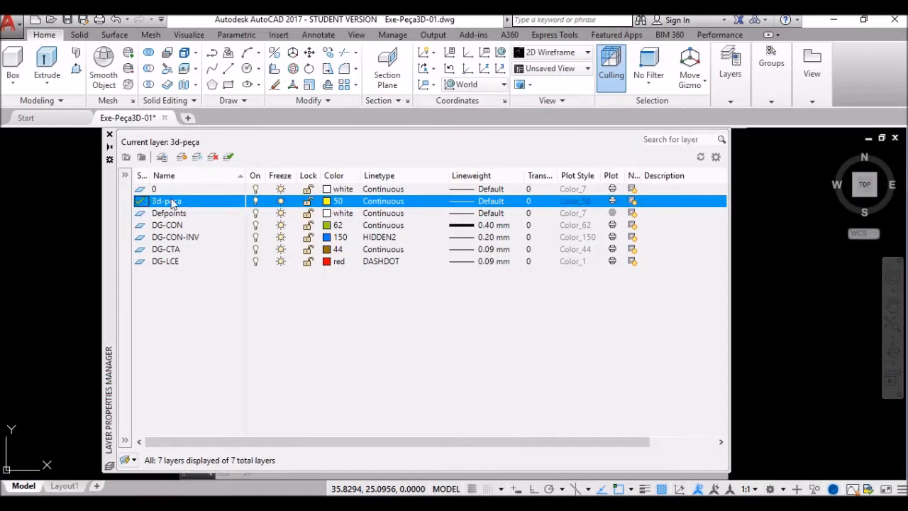
left_click(110, 135)
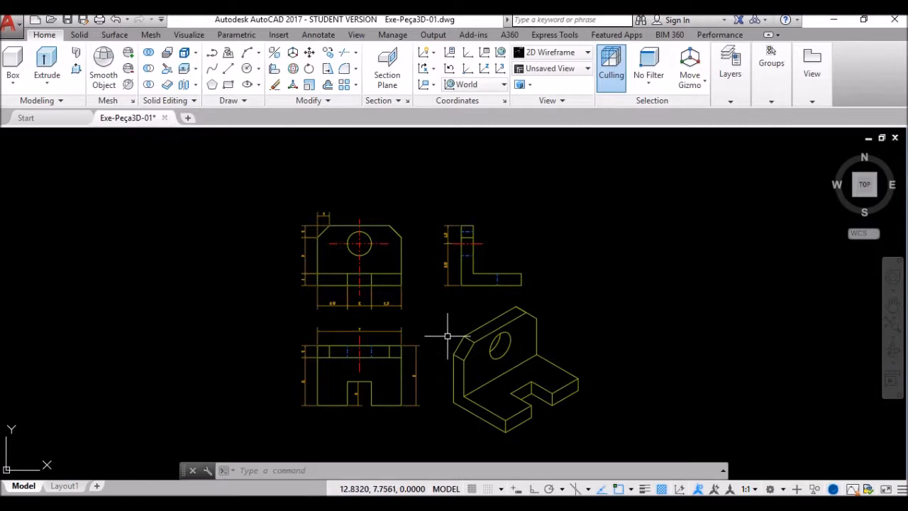
Step: Copy all four views of the part, with their dimensions, to an empty area beside the originals along the X direction
middle_click_drag(468, 319, 420, 334, "shift")
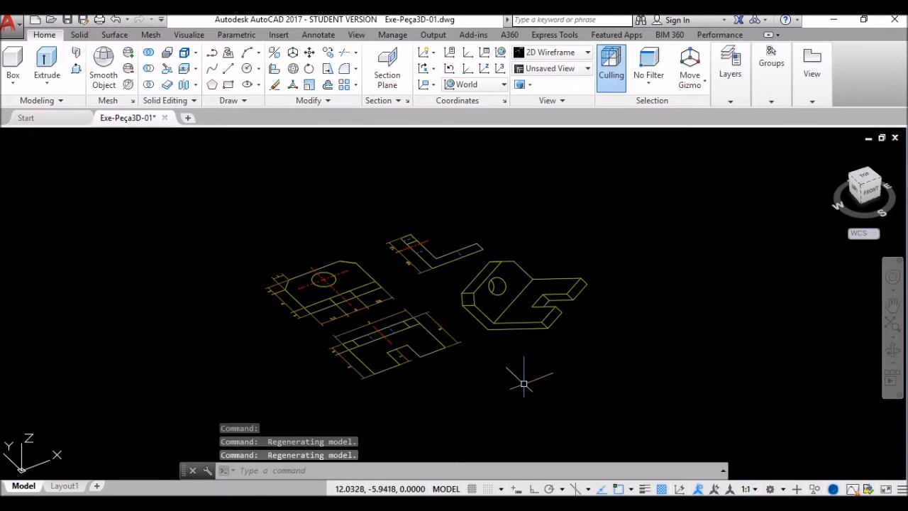
scroll(425, 358, "up", 3)
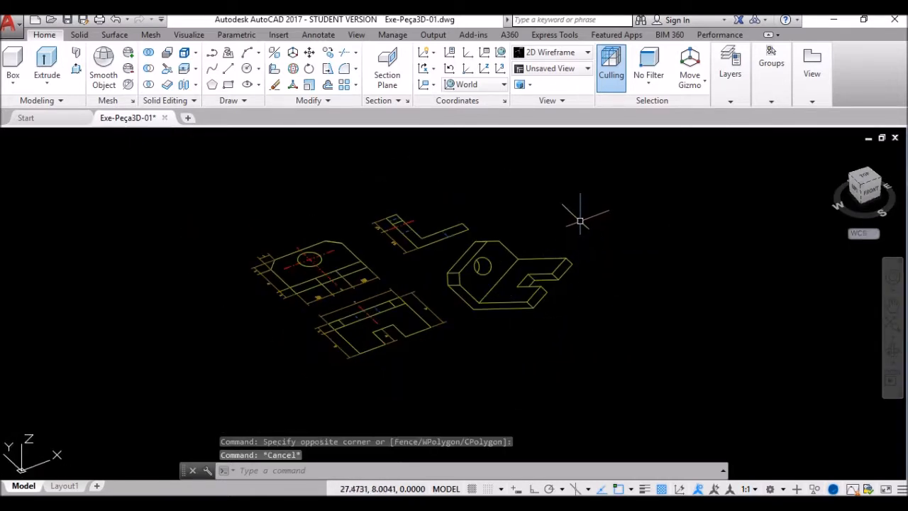
left_click(593, 161)
left_click(218, 375)
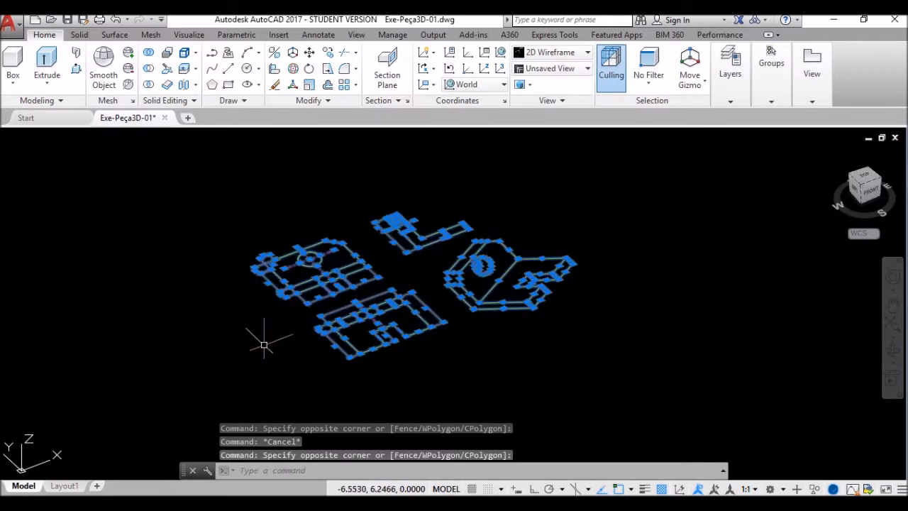
left_click(327, 53)
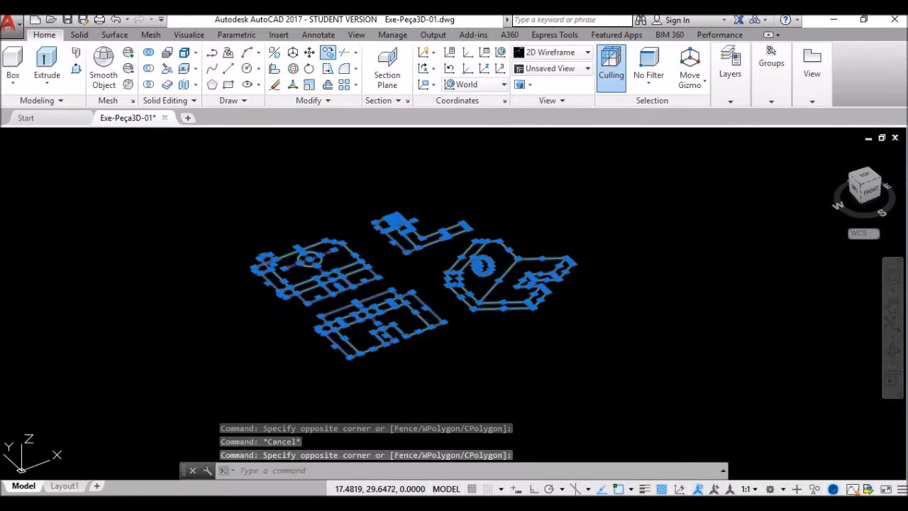
left_click(241, 334)
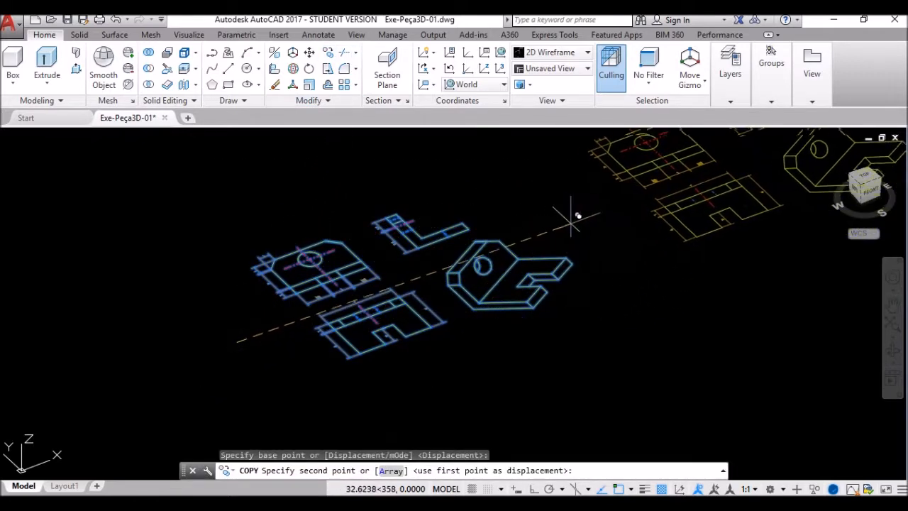
left_click(562, 216)
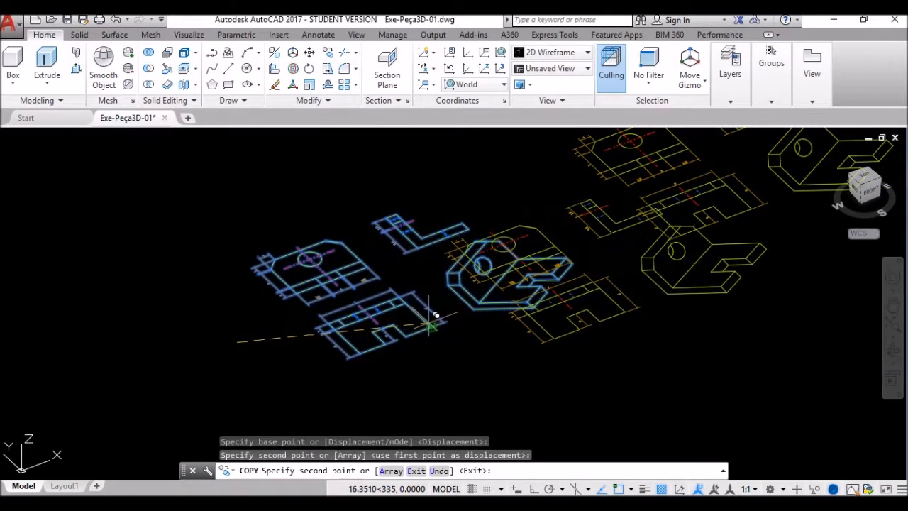
key("Return")
Step: Erase the isometric view from the copied set, including its leftover edge lines
mouse_move(597, 246)
middle_mouse_down()
mouse_move(472, 298)
mouse_move(302, 315)
middle_mouse_up()
scroll(320, 230, "up", 4)
scroll(651, 282, "down", 3)
left_click(735, 375)
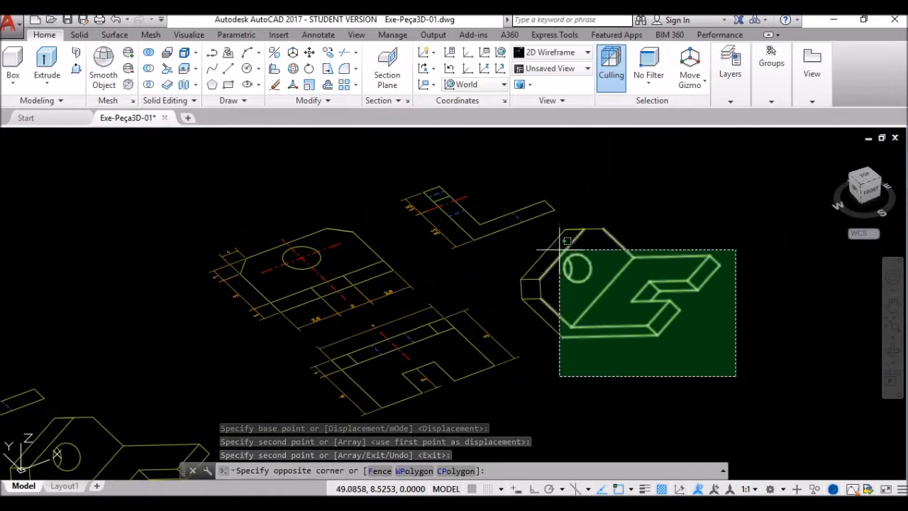
left_click(528, 241)
type("d")
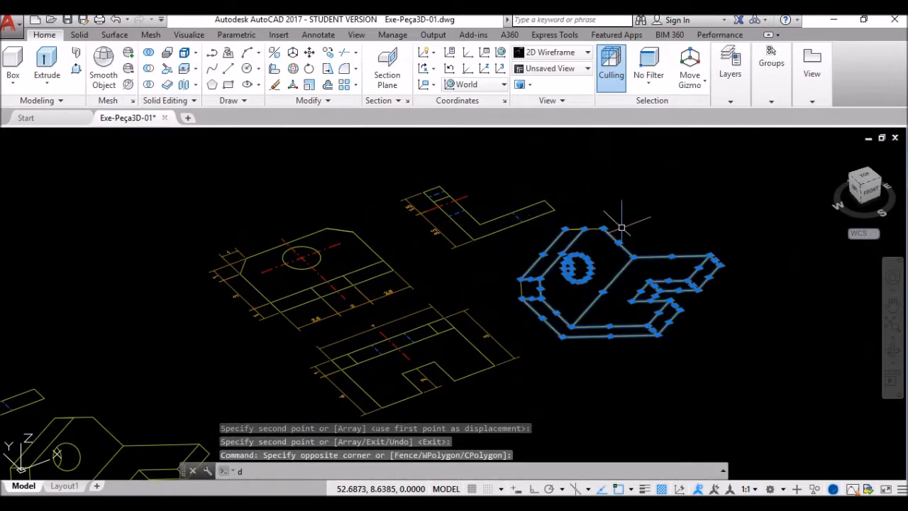
key("Return")
left_click(605, 224)
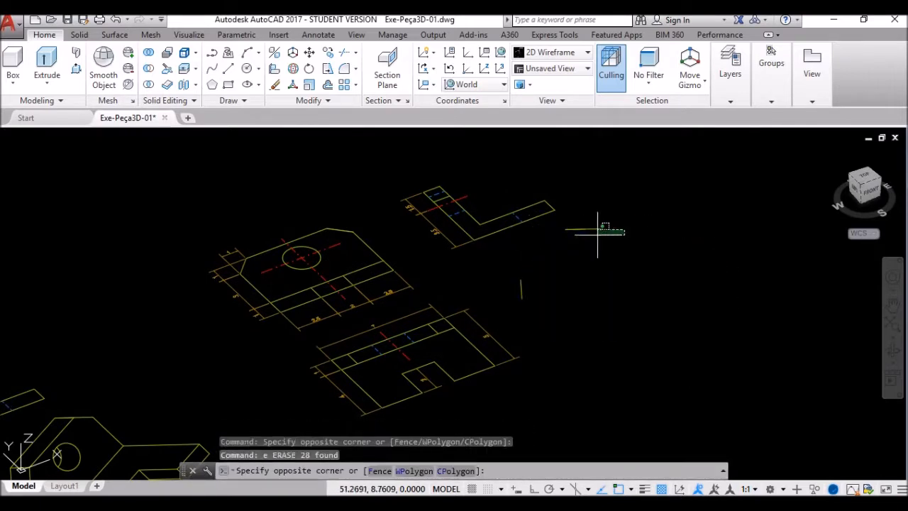
left_click(556, 263)
left_click(567, 273)
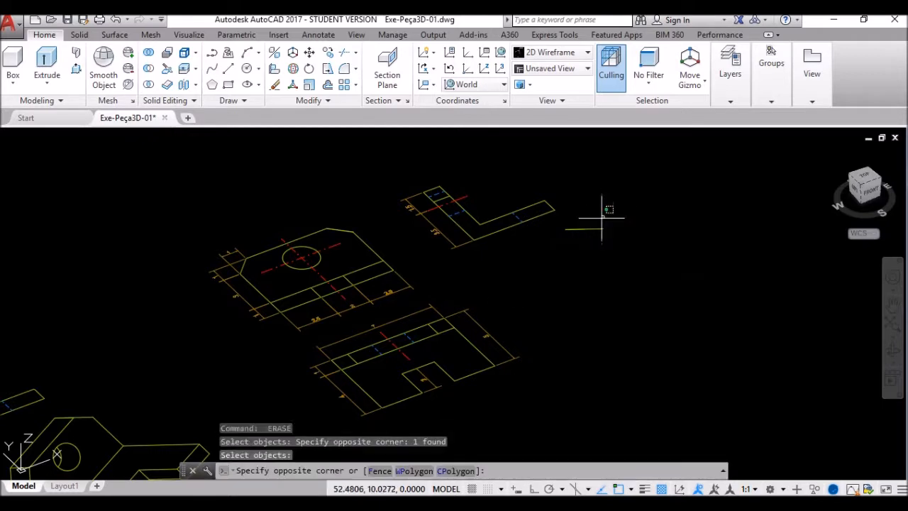
left_click(601, 215)
key("Return")
Step: Erase both vertical dimensions from the copied L-shaped side view
left_click(409, 206)
key("Return")
left_click(441, 235)
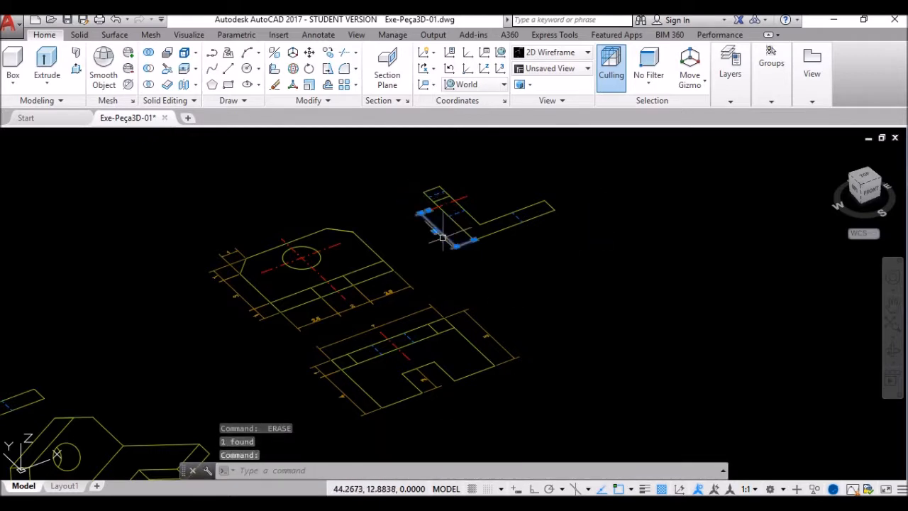
key("Return")
Step: Erase the dimensions around the copied top view, including the slot depth dimension
left_click(471, 317)
key("Return")
left_click(425, 309)
key("Return")
left_click(436, 386)
key("Return")
left_click(323, 365)
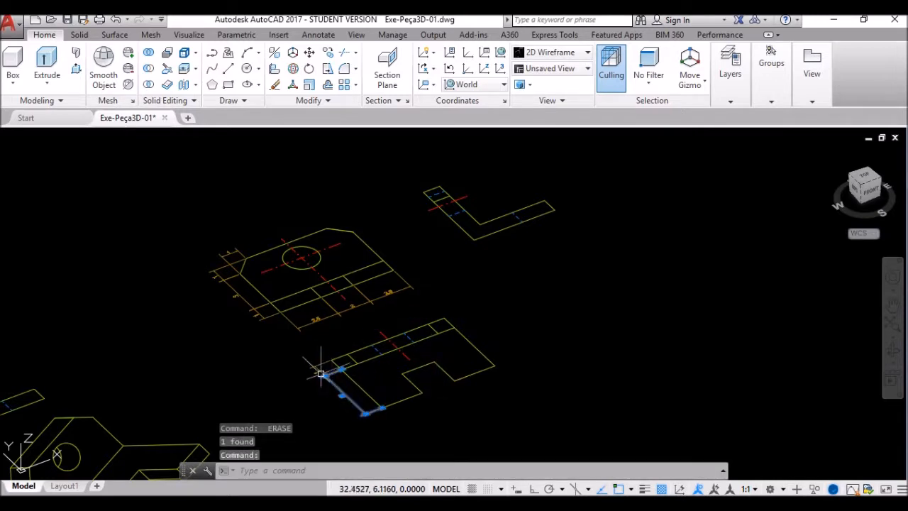
key("Return")
Step: Erase all the dimensions around the copied front view with the circular hole
left_click(383, 284)
key("Return")
left_click(315, 317)
key("Return")
left_click(258, 312)
left_click(238, 295)
left_click(215, 271)
left_click(225, 254)
key("Return")
type("e")
key("Return")
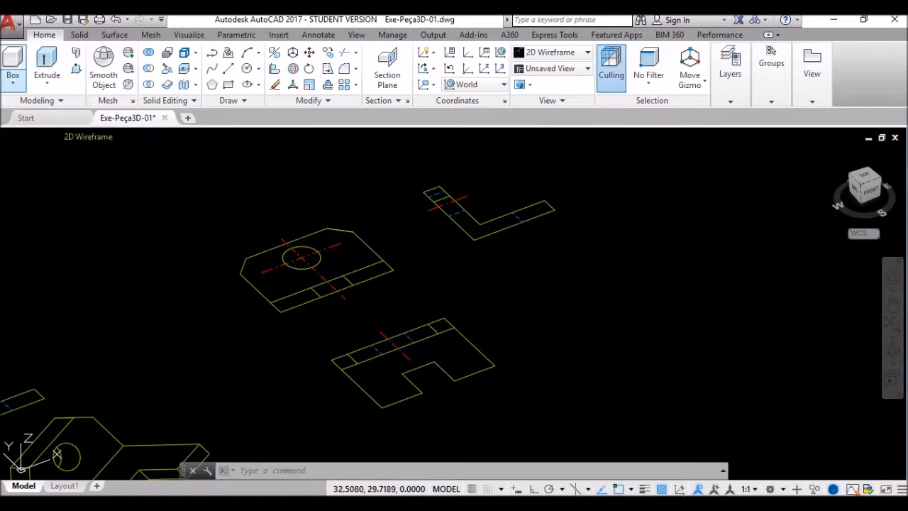
left_click(13, 83)
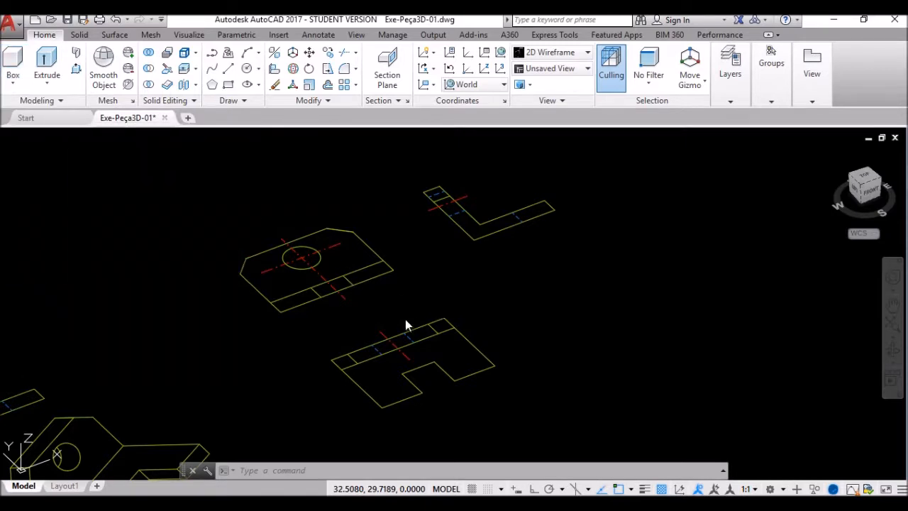
left_click(260, 346)
middle_click_drag(252, 358, 608, 189)
key("Escape")
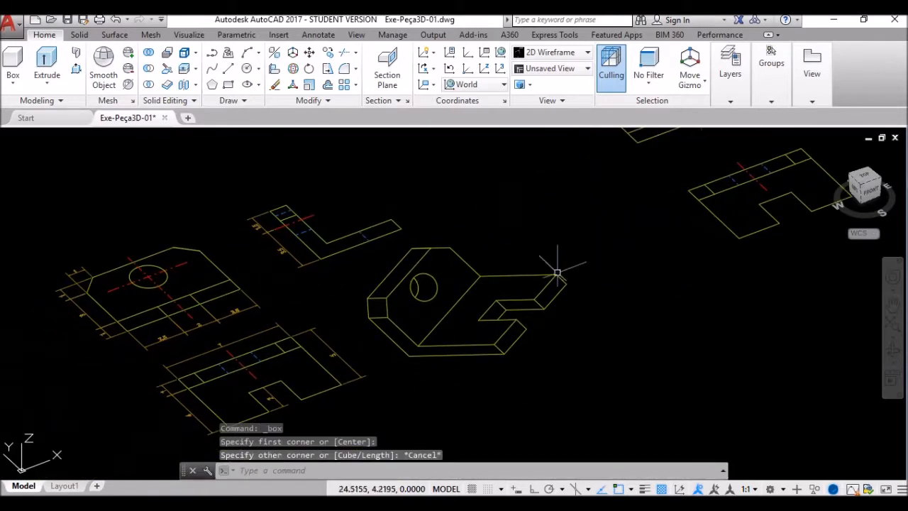
Step: Create a solid box 1 unit high over the right arm of the copied top view, from the wall line to the arm's front corner
scroll(98, 313, "up", 4)
middle_click_drag(99, 314, 180, 319)
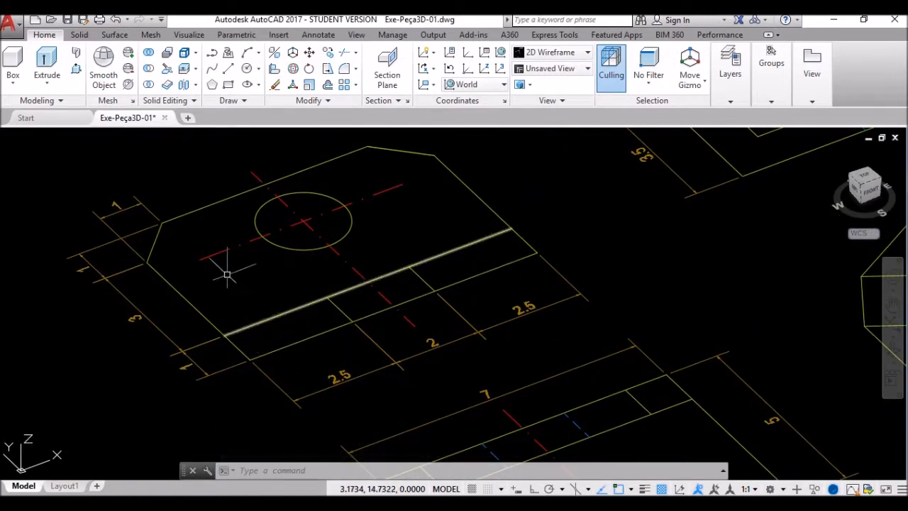
scroll(61, 298, "down", 4)
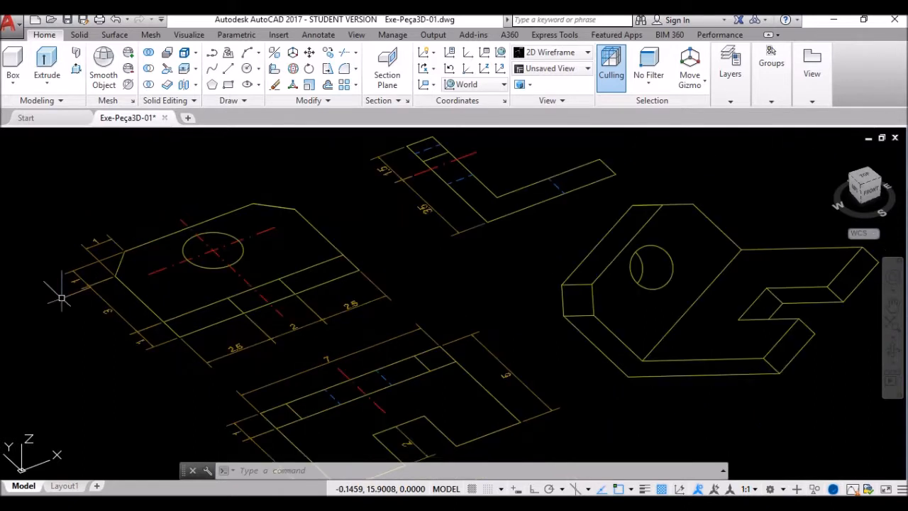
middle_click_drag(508, 309, 98, 373)
scroll(310, 246, "up", 4)
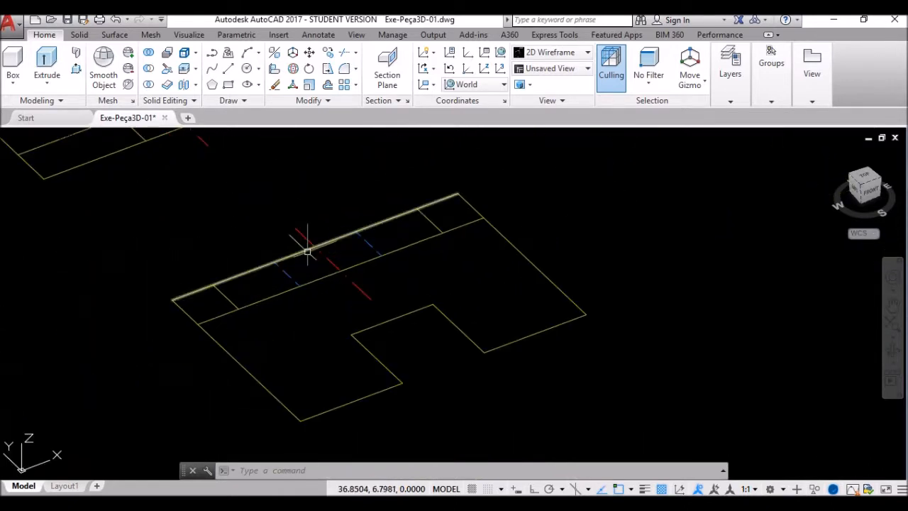
left_click(13, 83)
left_click(29, 105)
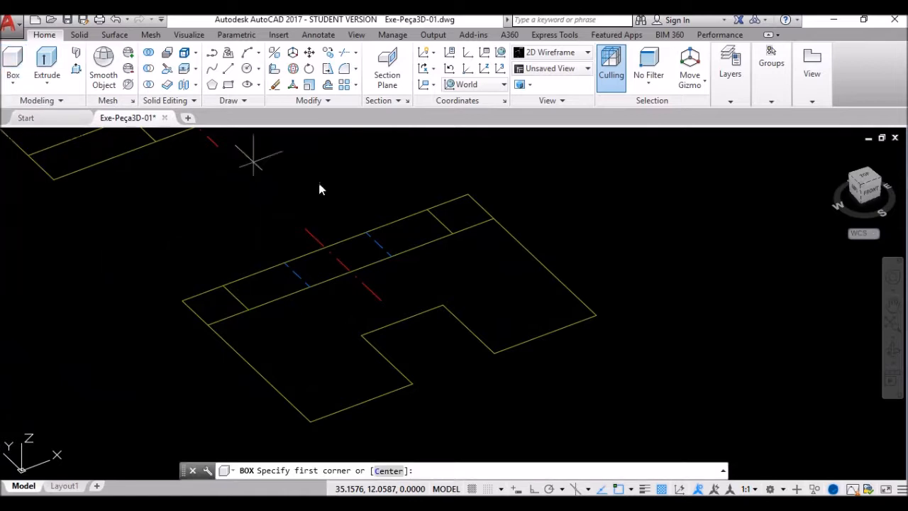
left_click(496, 219)
left_click(494, 351)
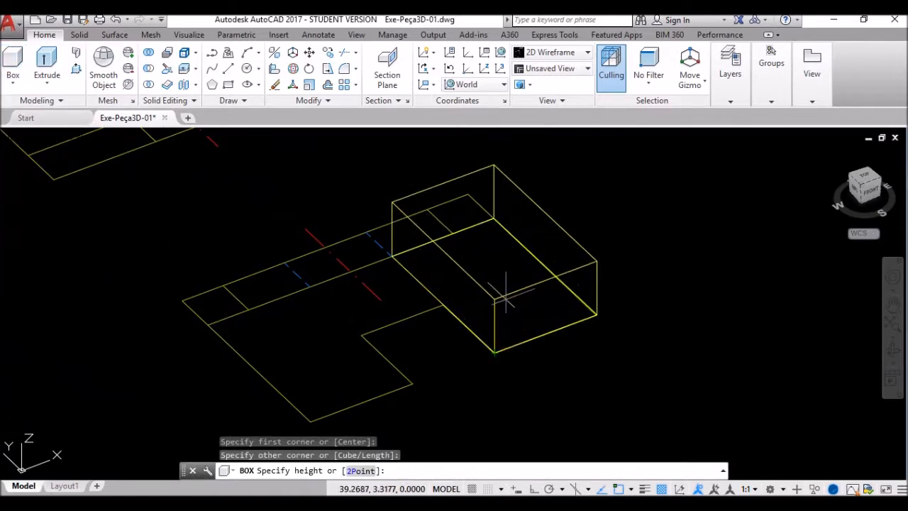
key("Return")
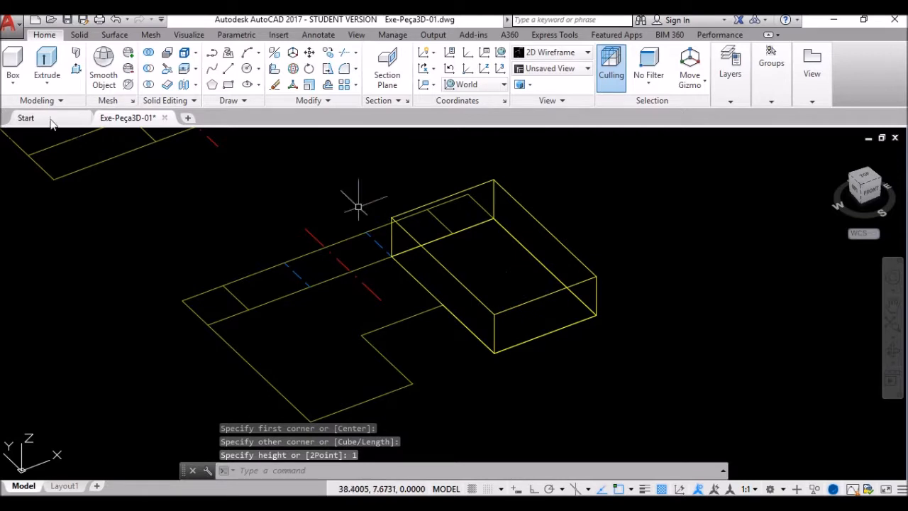
Step: Add boxes of the same height over the middle section behind the slot and over the left arm of the copied top view
left_click(12, 61)
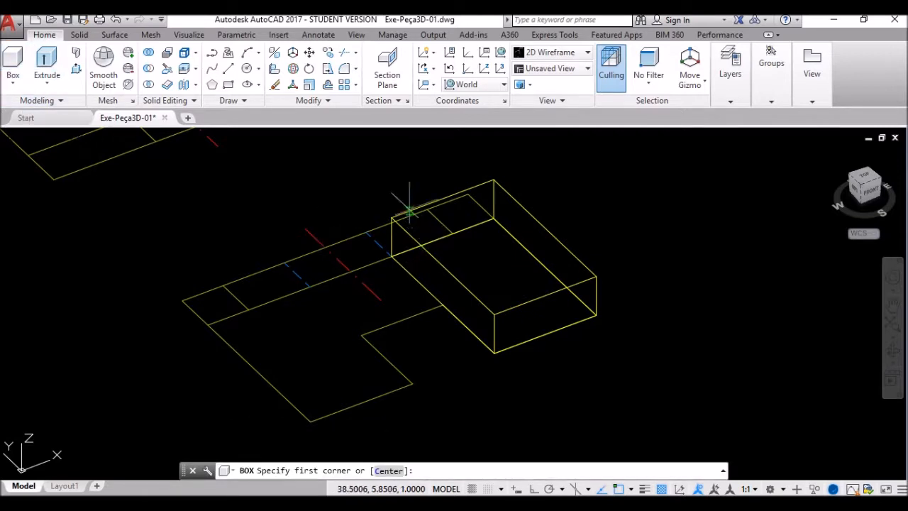
left_click(389, 215)
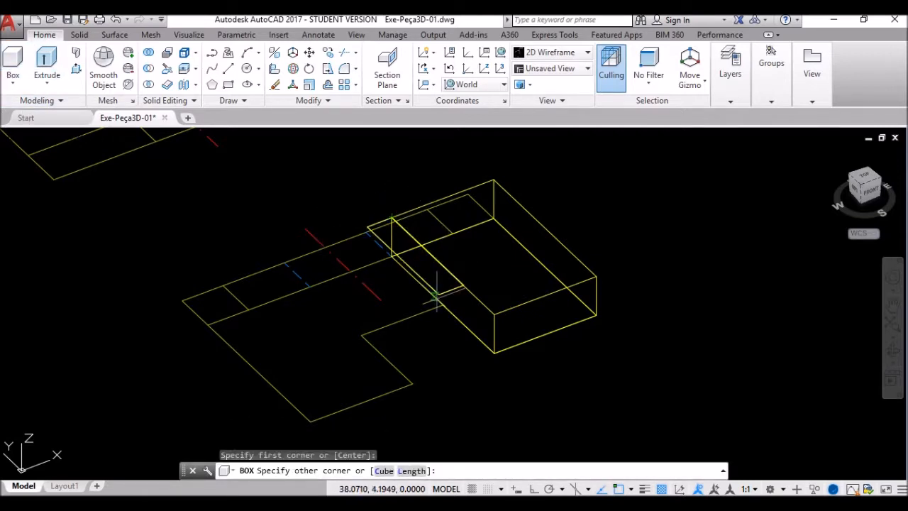
left_click(362, 333)
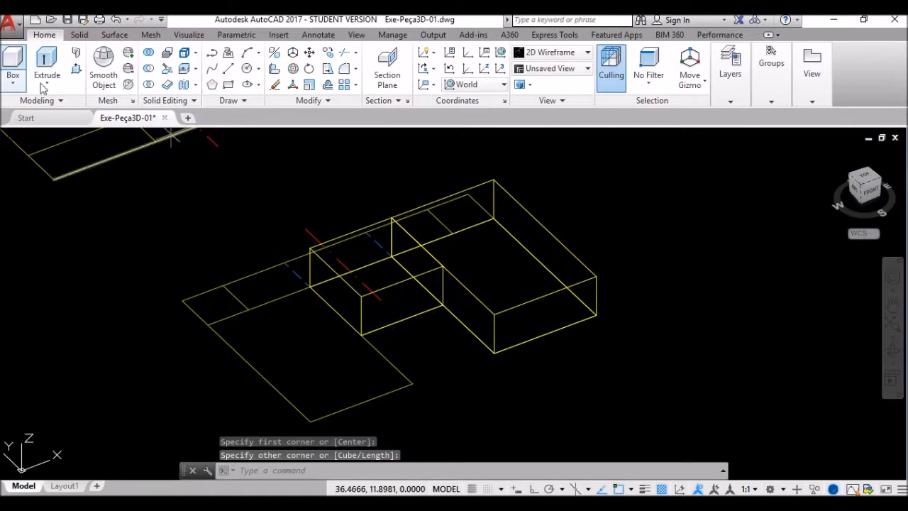
key("Return")
left_click(309, 246)
left_click(310, 418)
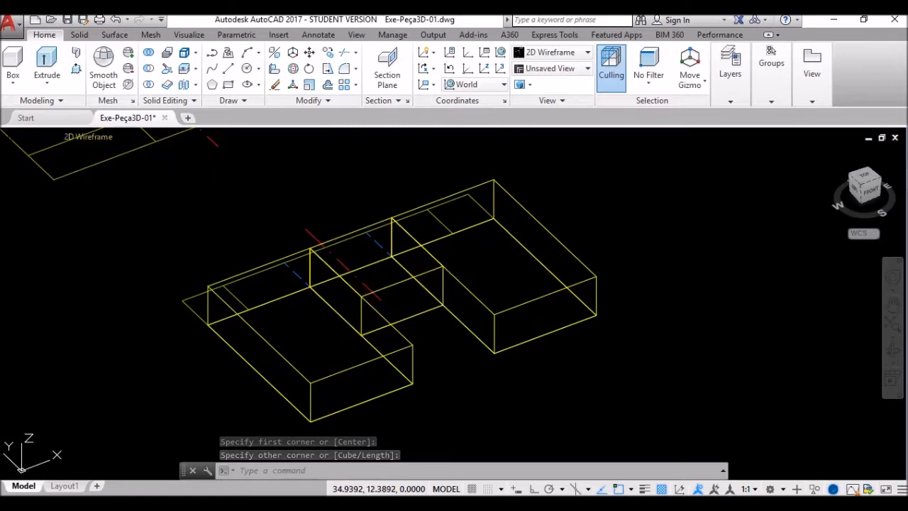
Step: Preview the boxes in the Conceptual visual style and set the viewport to X-Ray
left_click(89, 139)
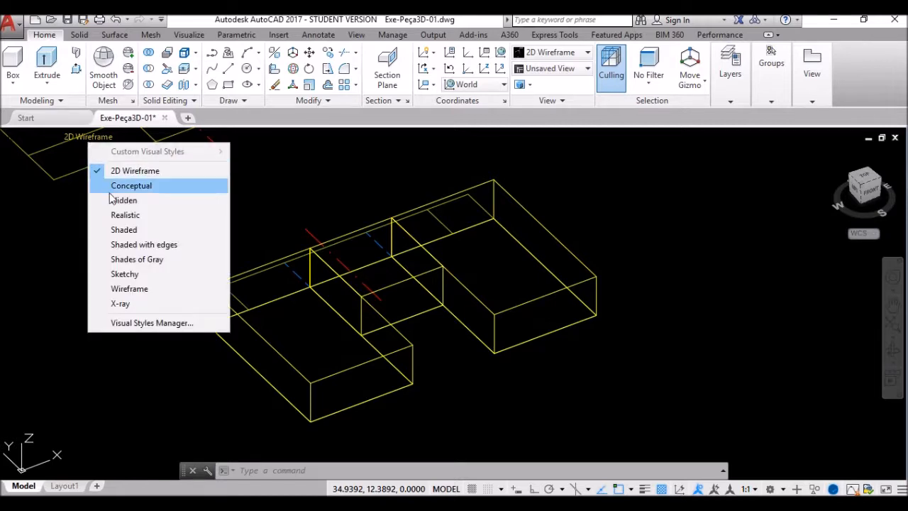
left_click(153, 185)
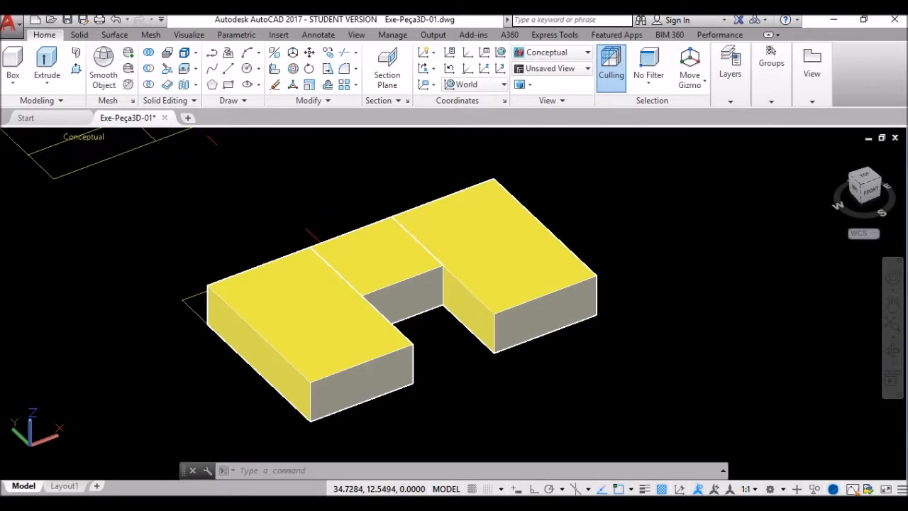
left_click(81, 141)
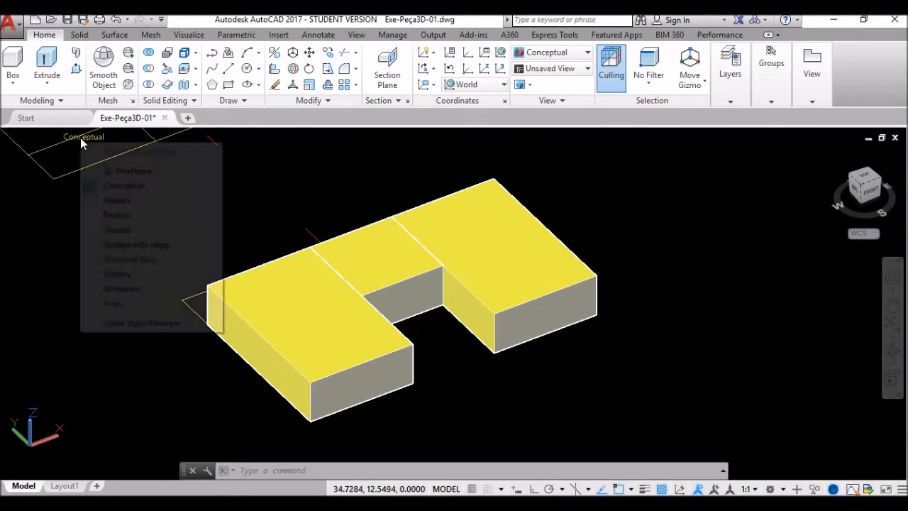
left_click(122, 306)
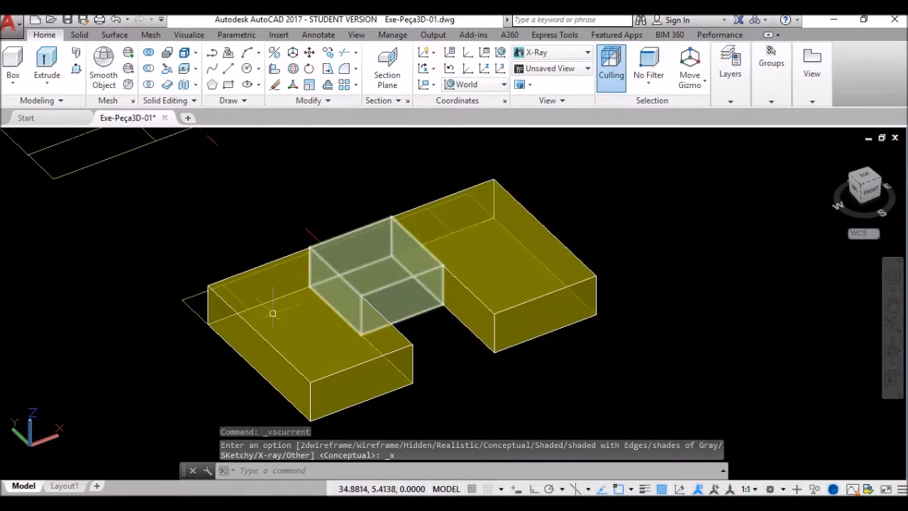
Step: Union the three base boxes into a single slotted base solid
left_click(148, 53)
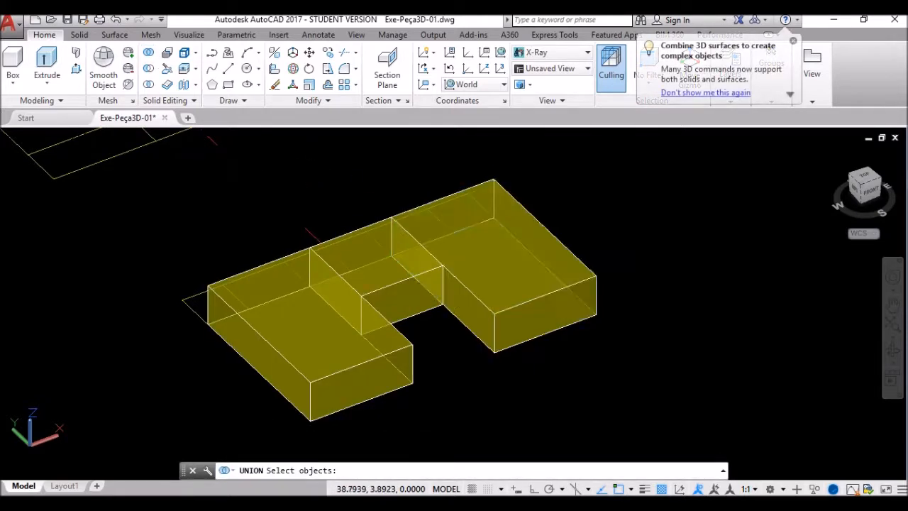
left_click(417, 272)
left_click(392, 319)
left_click(402, 331)
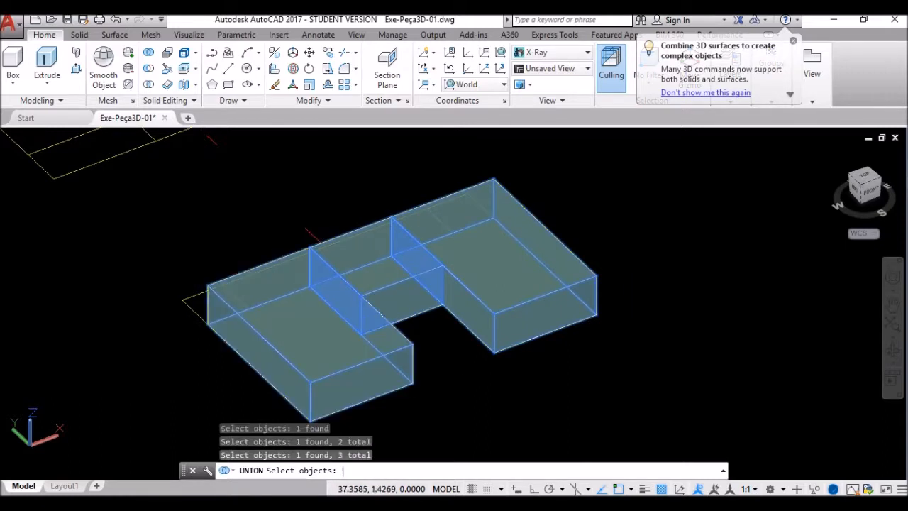
key("Return")
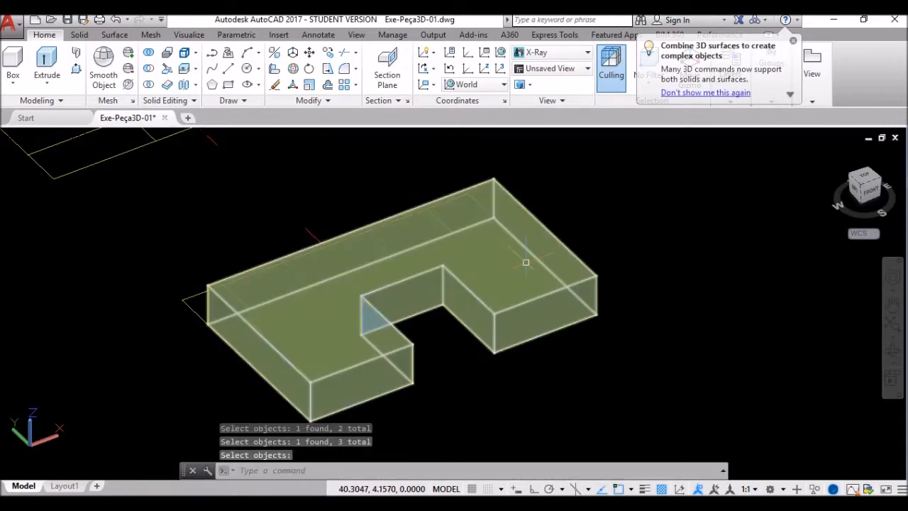
Step: Create a box 5 units high on the narrow rear strip of the copied top view as the bracket's upright wall
scroll(533, 358, "down", 2)
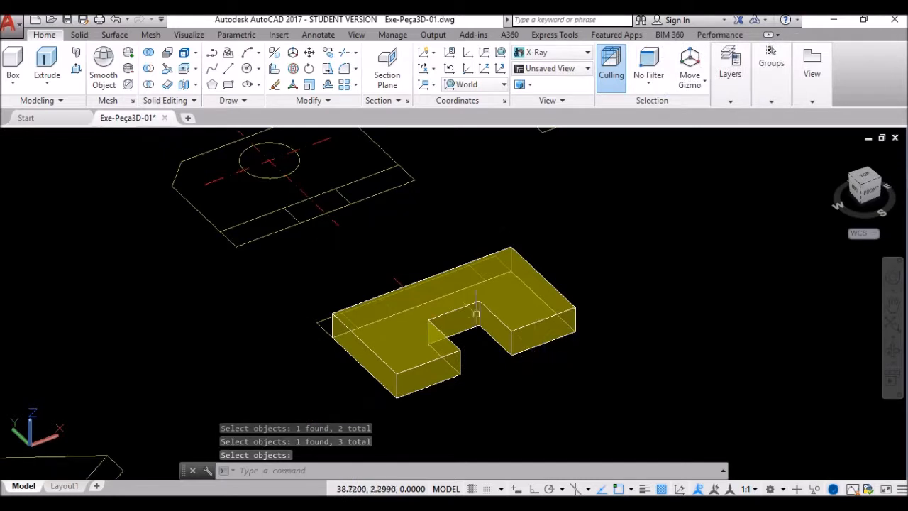
left_click(12, 63)
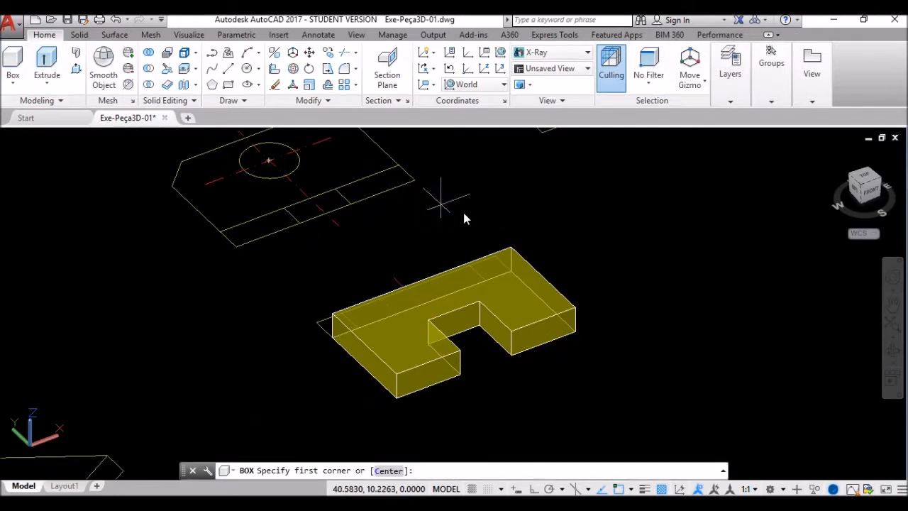
scroll(487, 236, "up", 3)
left_click(500, 279)
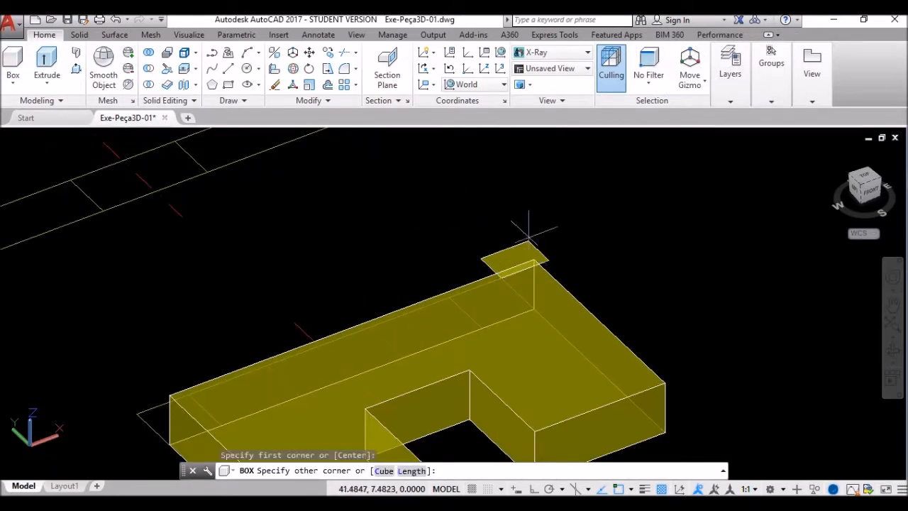
scroll(500, 279, "down", 2)
left_click(301, 367)
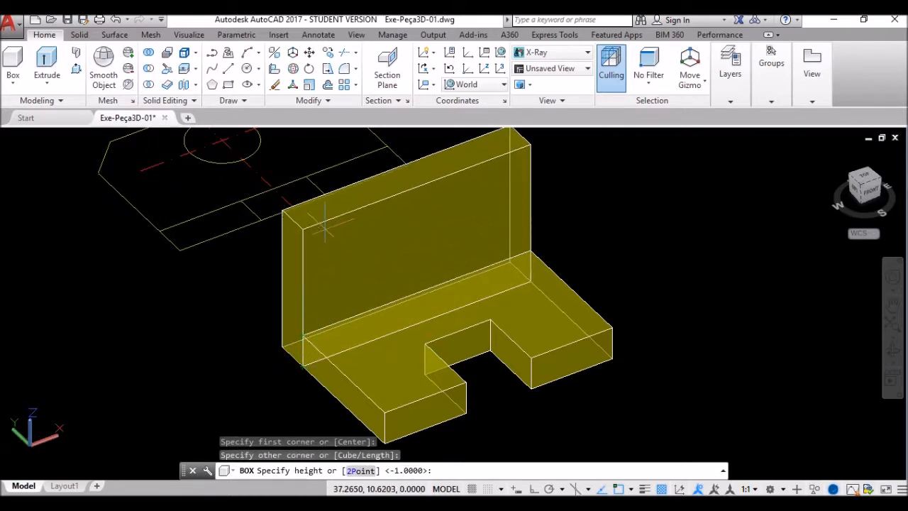
type("5")
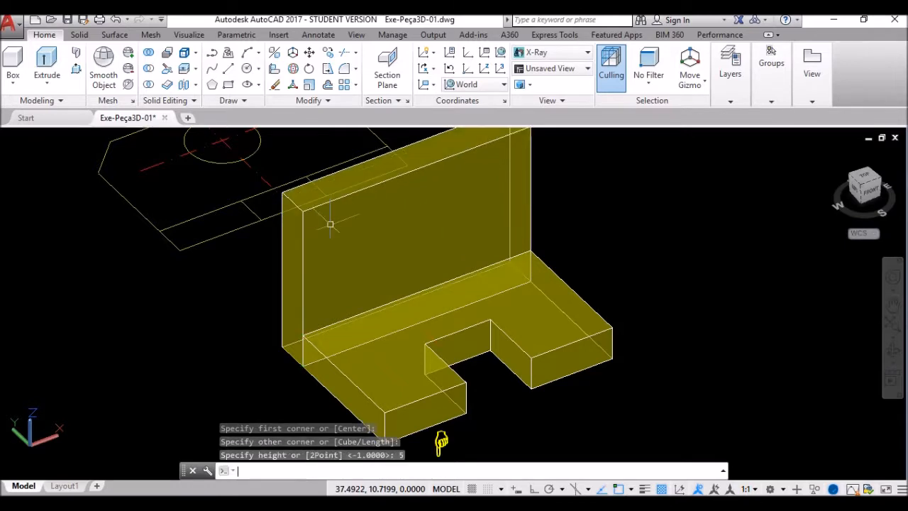
key("Return")
Step: Union the upright wall with the slotted base and orbit around the L-shaped solid
scroll(290, 306, "up", 3)
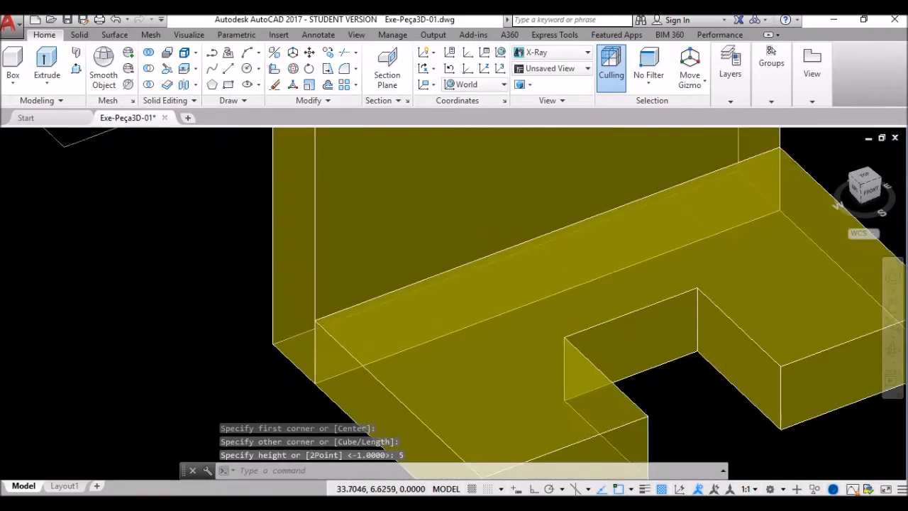
left_click(148, 54)
left_click(311, 272)
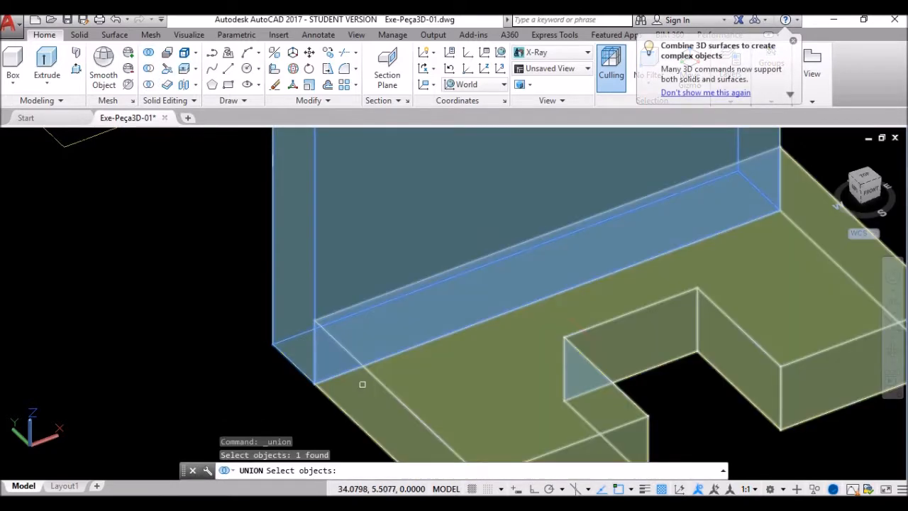
left_click(360, 380)
scroll(329, 381, "down", 4)
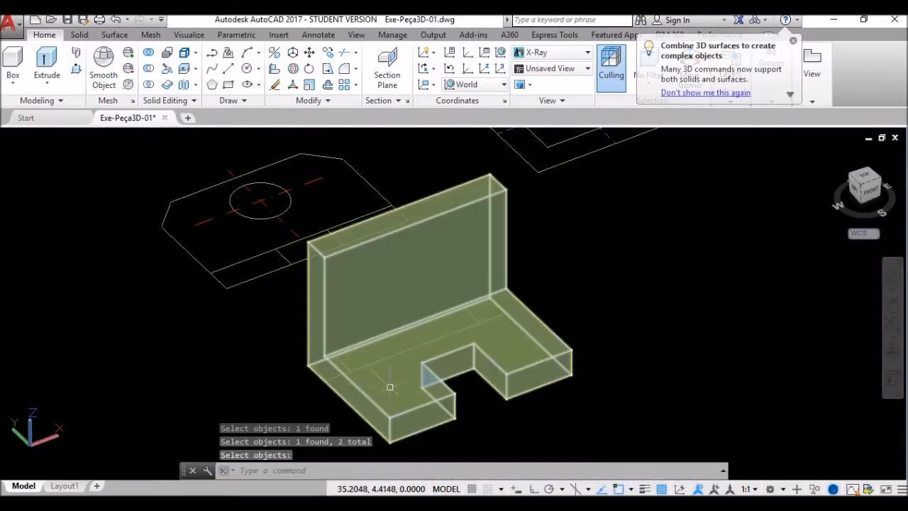
middle_click_drag(390, 375, 417, 363, "shift")
key("Return")
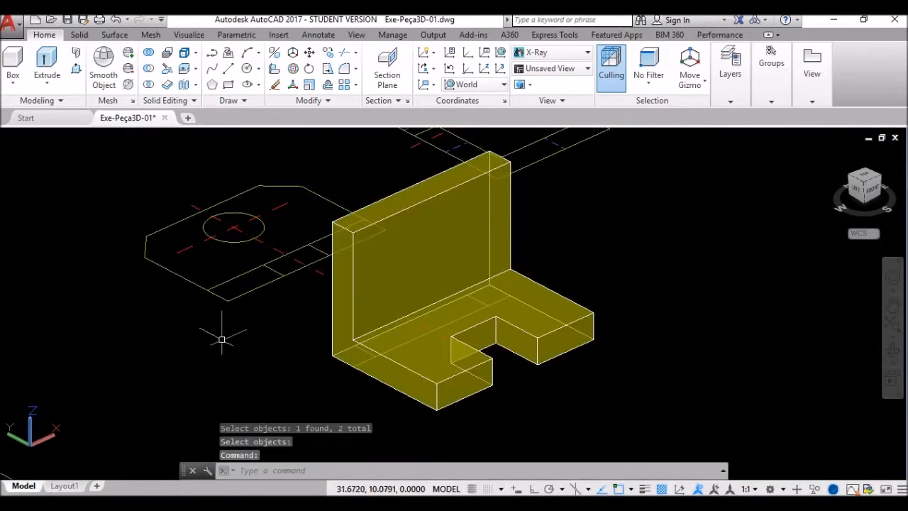
middle_click_drag(221, 340, 243, 376)
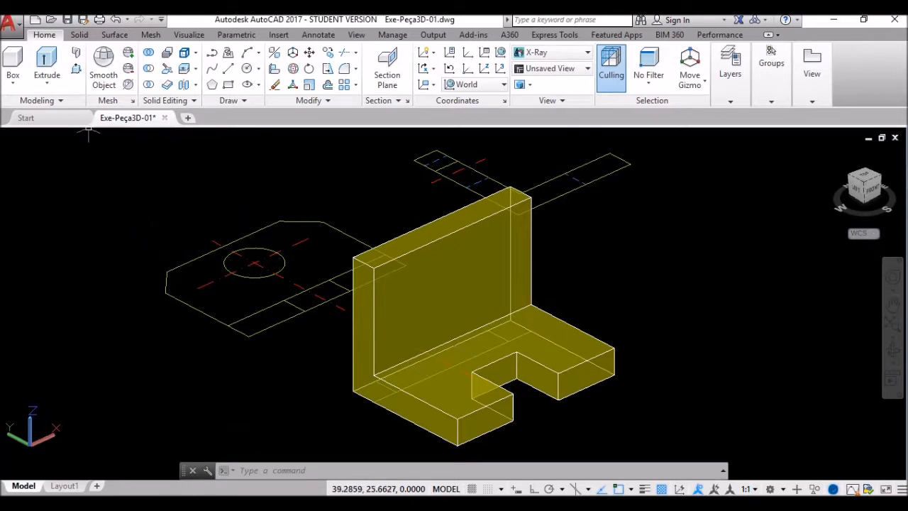
left_click(12, 82)
left_click(24, 133)
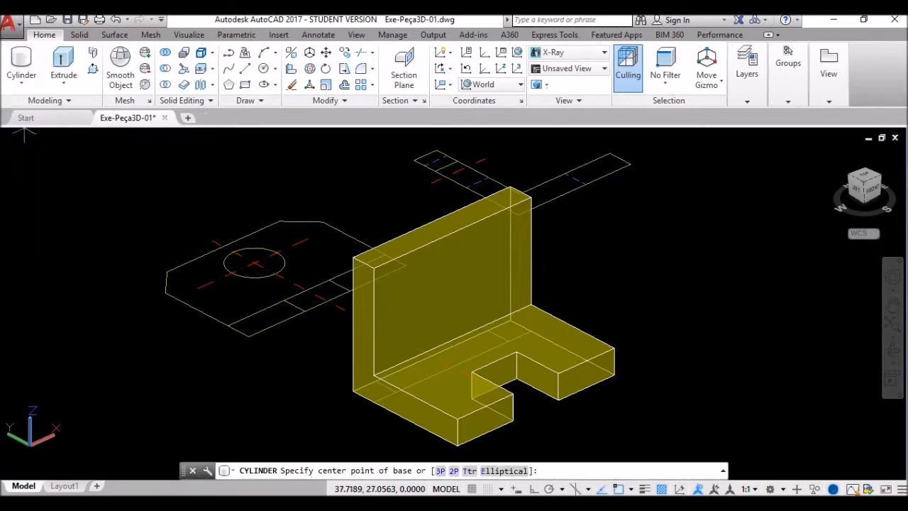
left_click(200, 363)
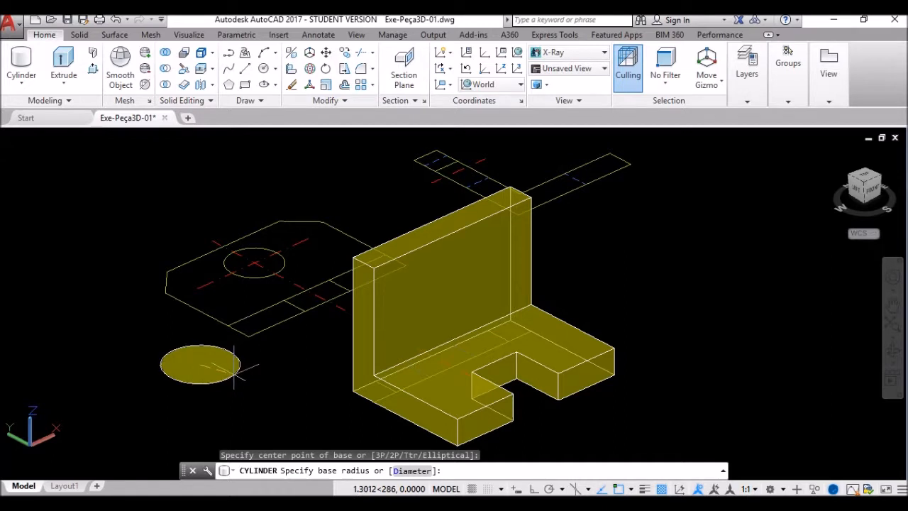
key("Escape")
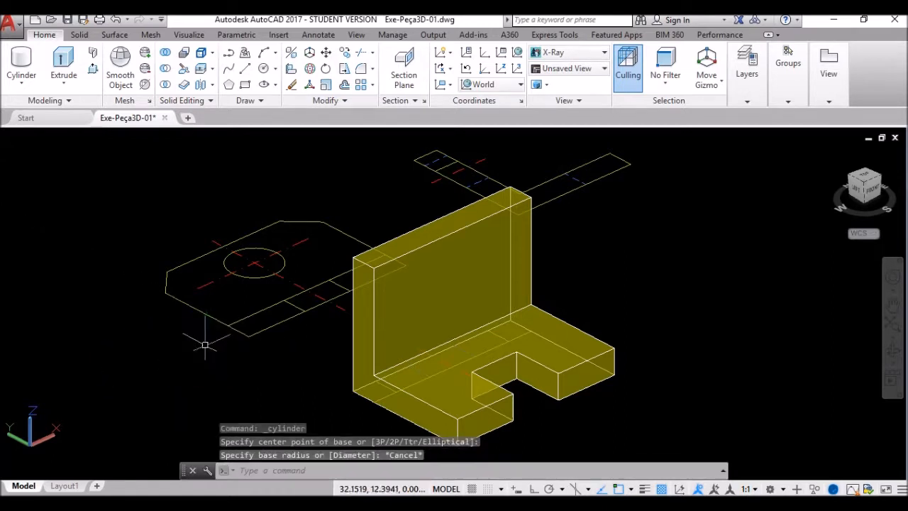
Step: Create a short solid cylinder on the hole circle of the copied front view, matching the circle's center and radius
left_click(21, 81)
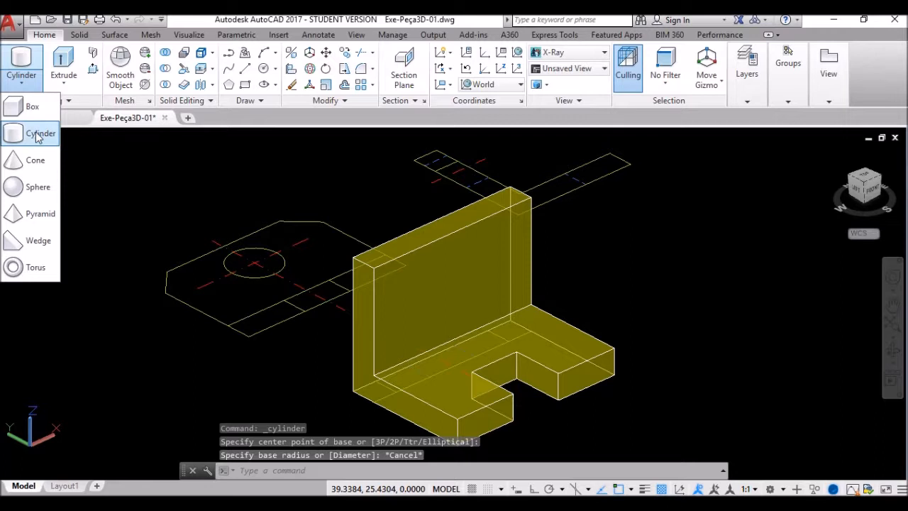
left_click(39, 134)
scroll(253, 264, "up", 5)
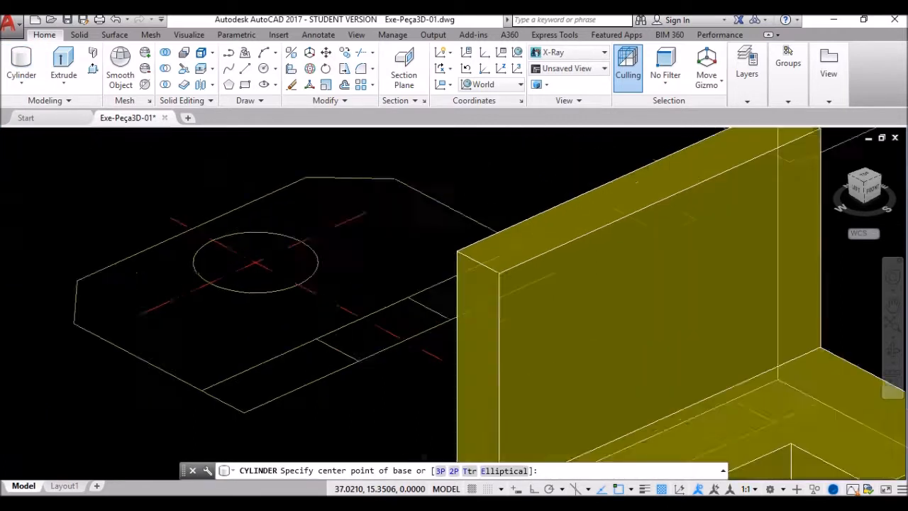
left_click(255, 262)
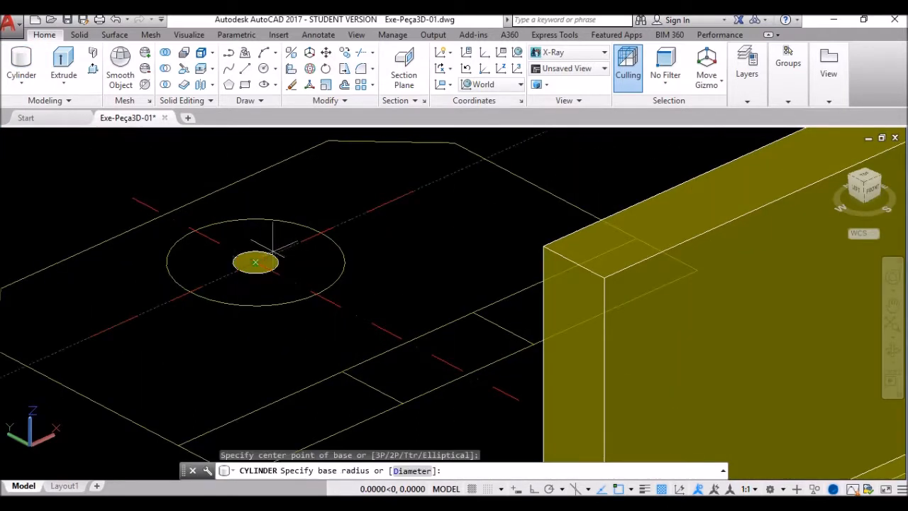
left_click(321, 232)
scroll(320, 233, "down", 5)
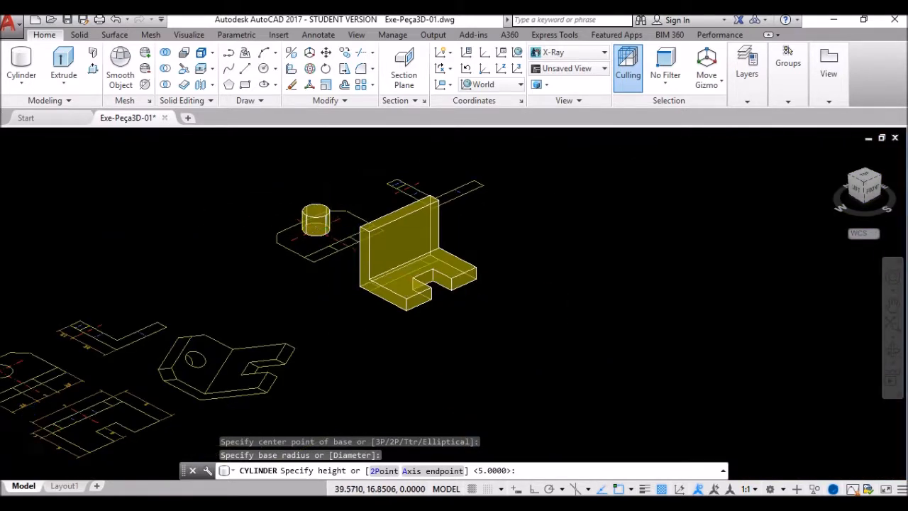
scroll(327, 210, "up", 2)
key("Return")
scroll(327, 211, "up", 3)
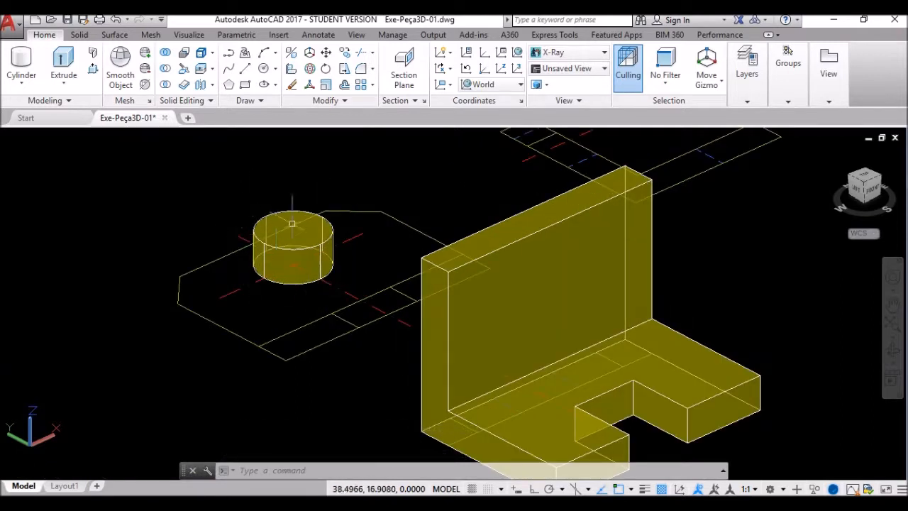
Step: Rotate the cylinder 90 degrees about its X axis with 3D Rotate, using Ortho, so that it lies horizontally
left_click(310, 69)
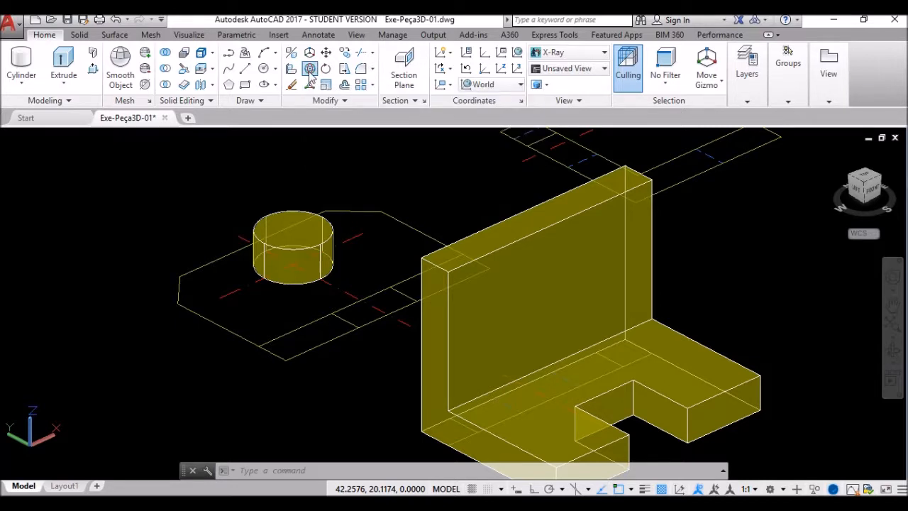
left_click(323, 238)
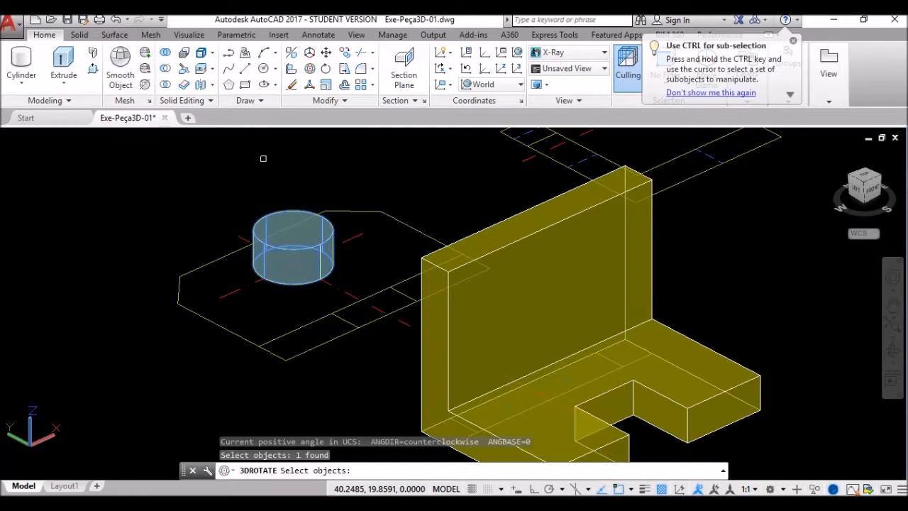
key("Return")
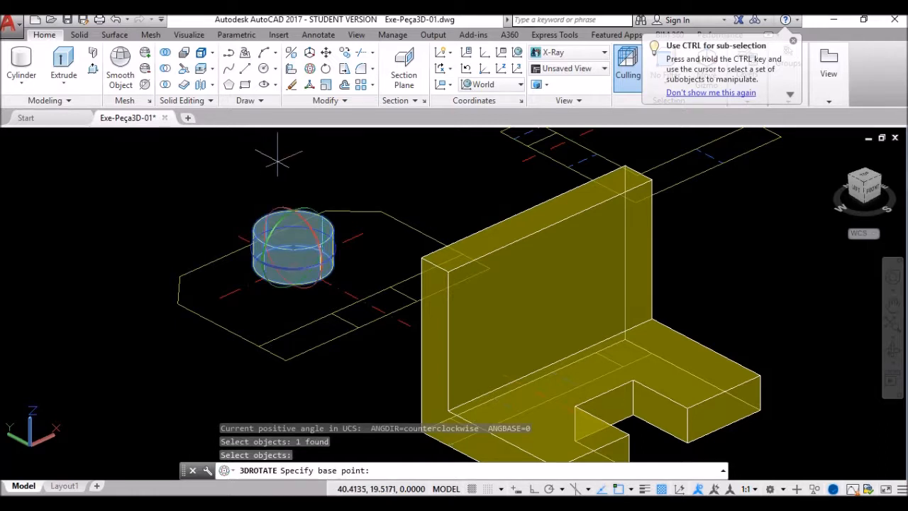
scroll(276, 160, "up", 3)
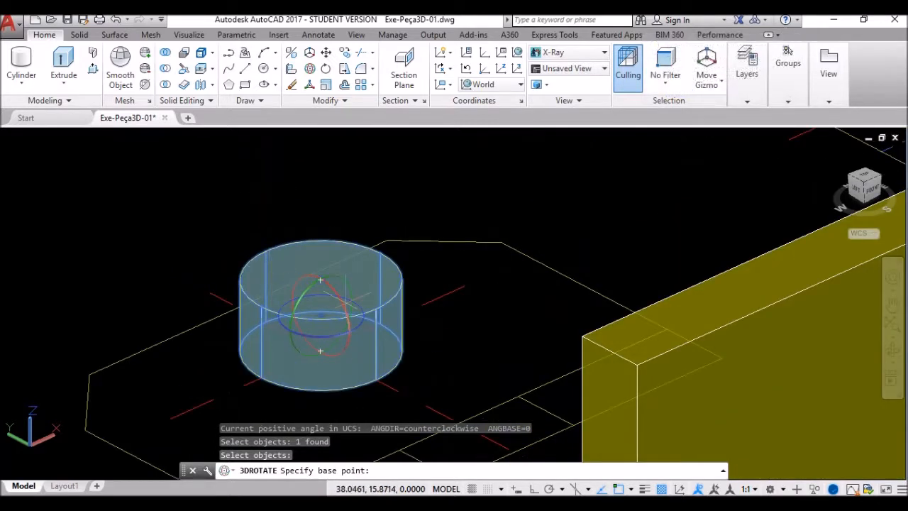
middle_click_drag(443, 351, 487, 310)
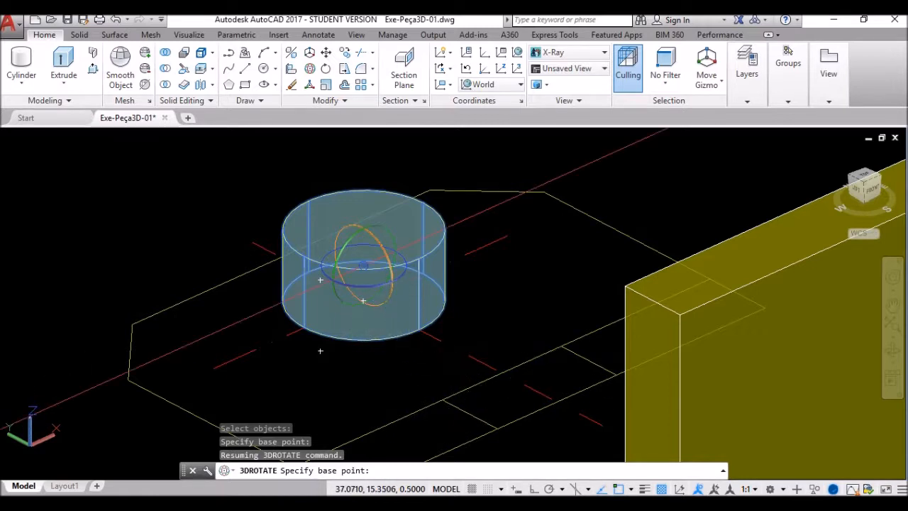
left_click(398, 285)
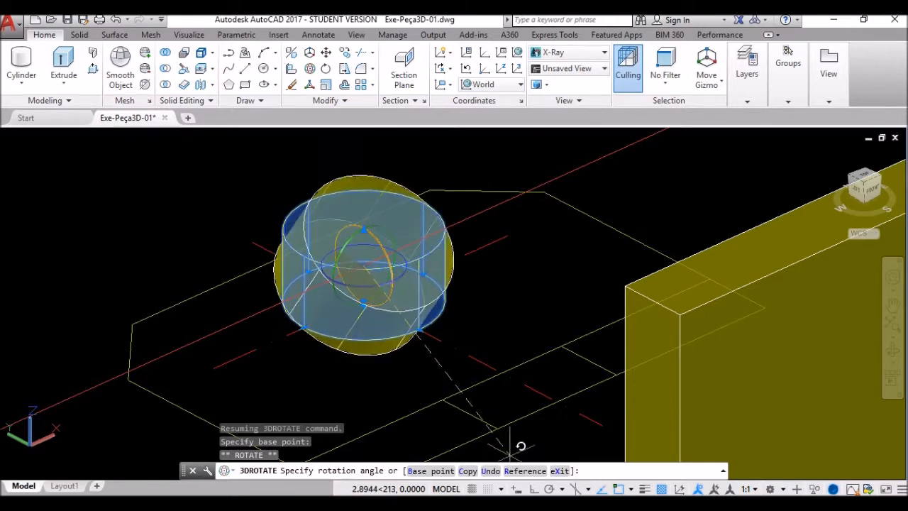
left_click(534, 489)
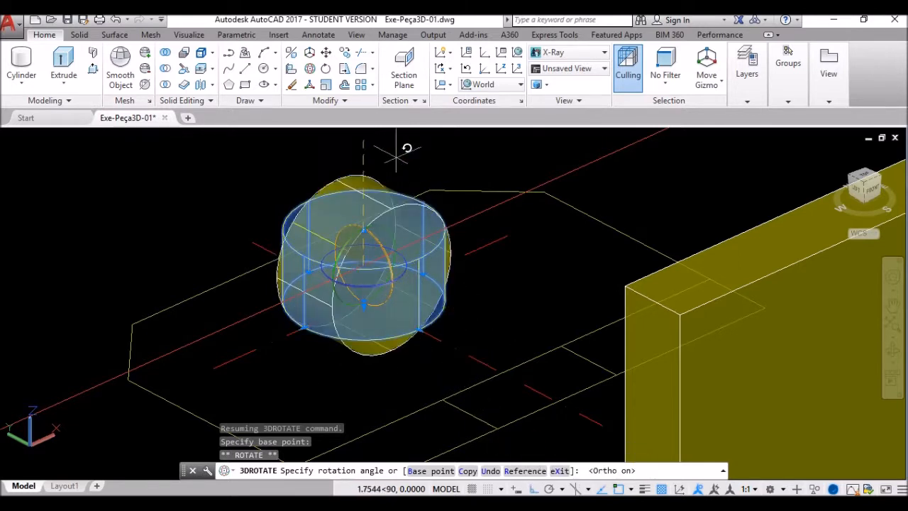
left_click(410, 171)
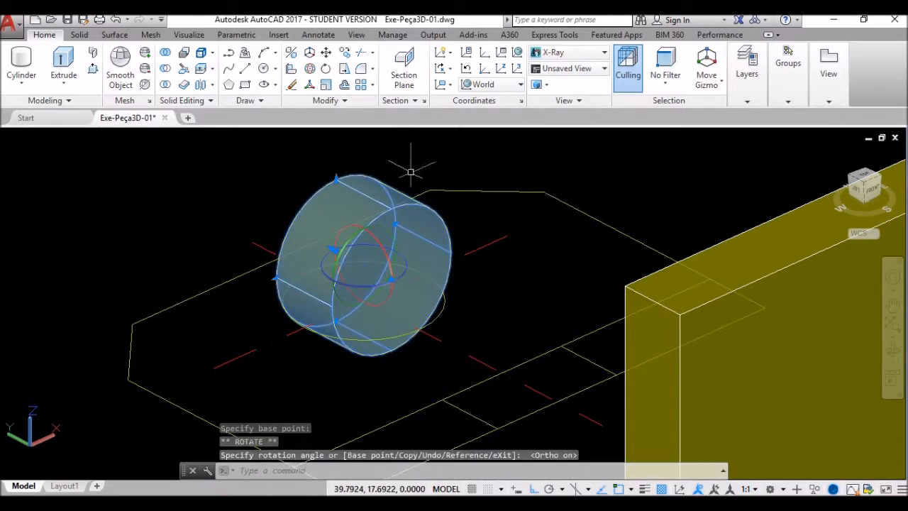
key("Escape")
key("Escape")
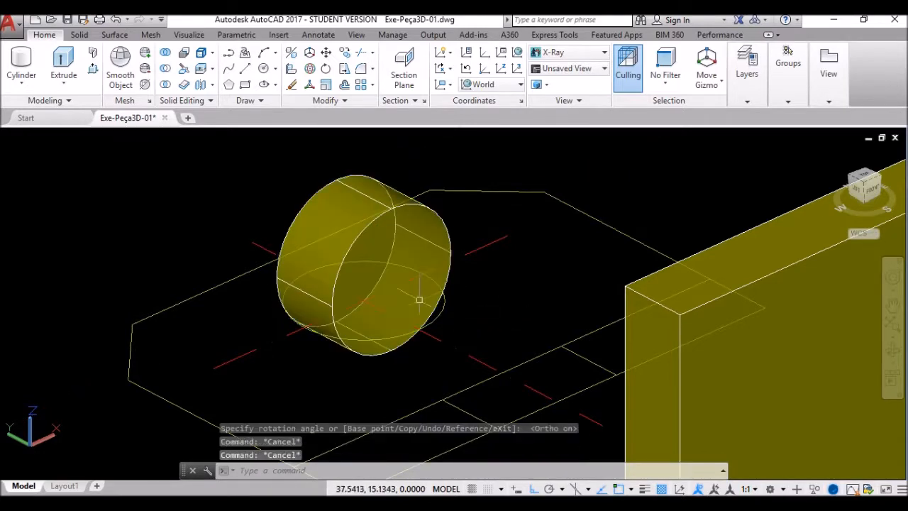
Step: Move the cylinder from its front face center to the midpoint of the upright wall's front top edge
scroll(419, 300, "down", 2)
middle_click_drag(439, 294, 321, 289)
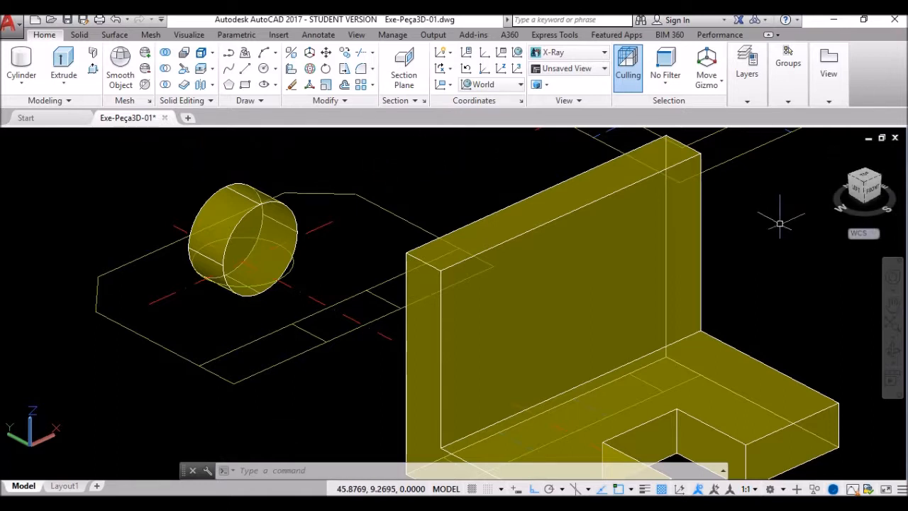
left_click(326, 54)
left_click(257, 201)
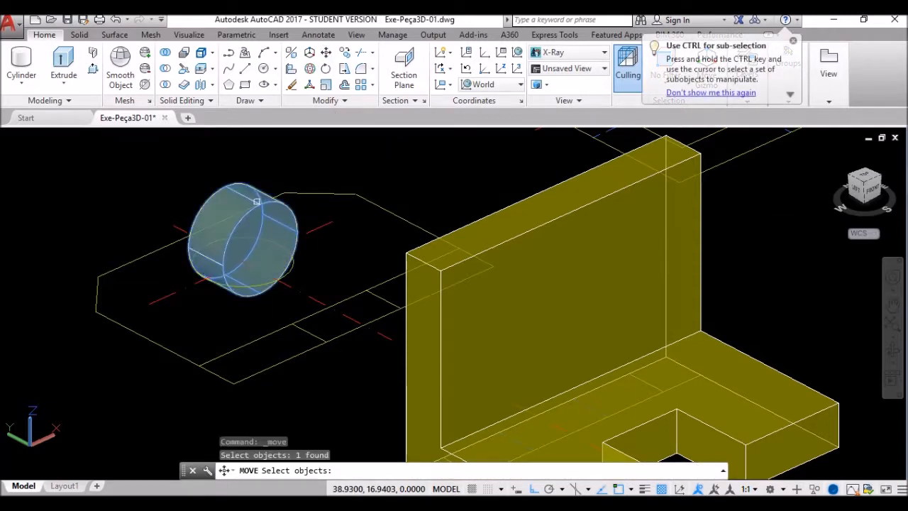
key("Return")
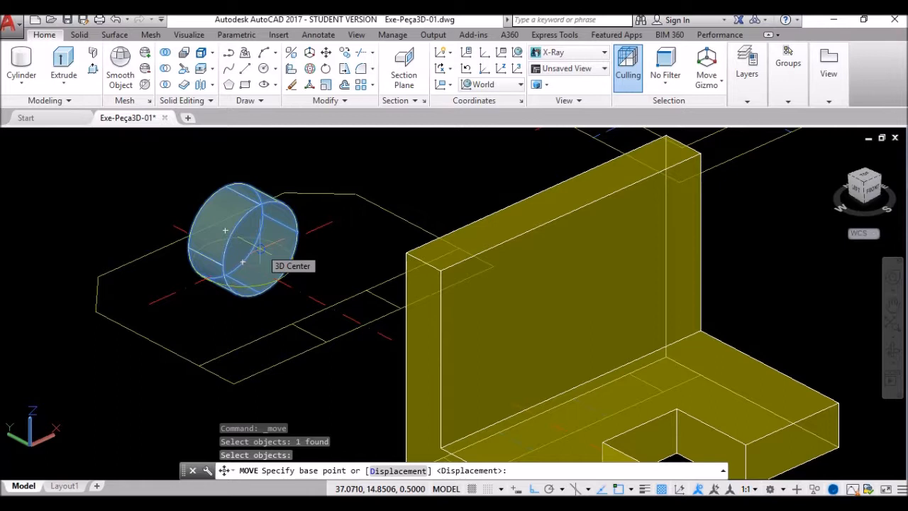
left_click(260, 249)
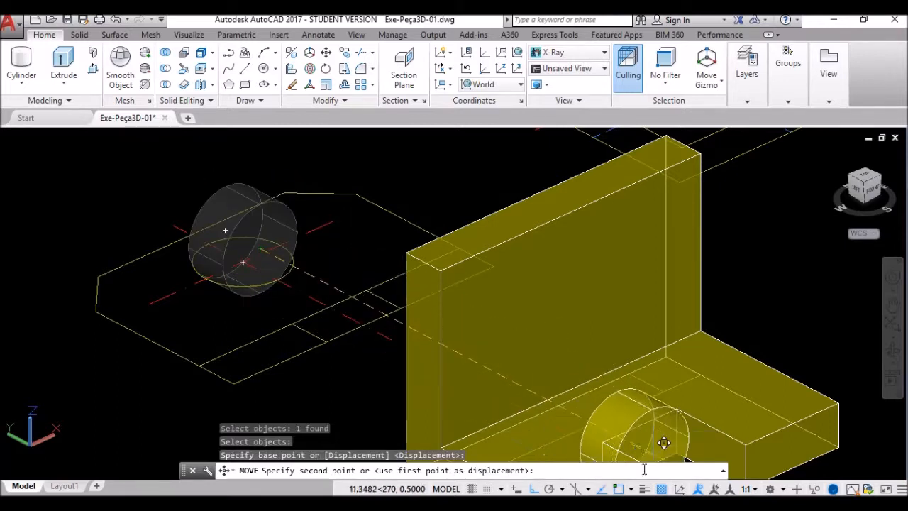
left_click(632, 488)
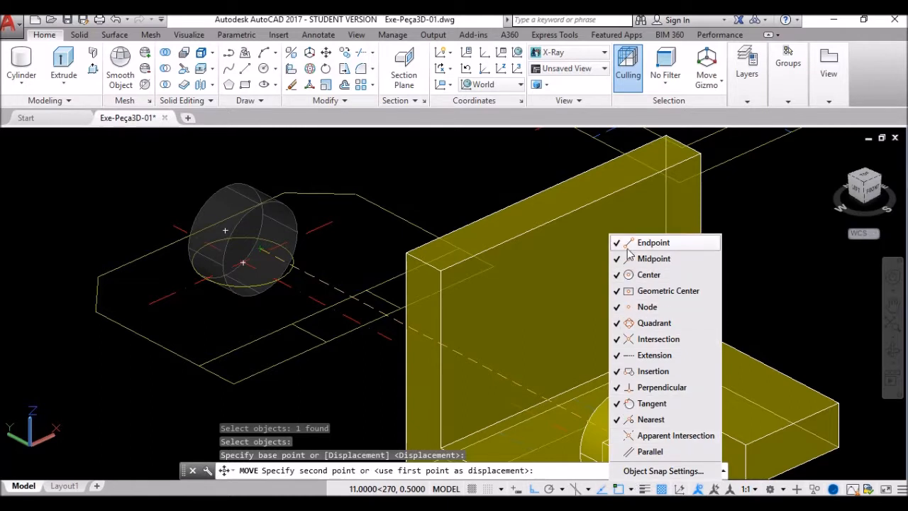
left_click(347, 119)
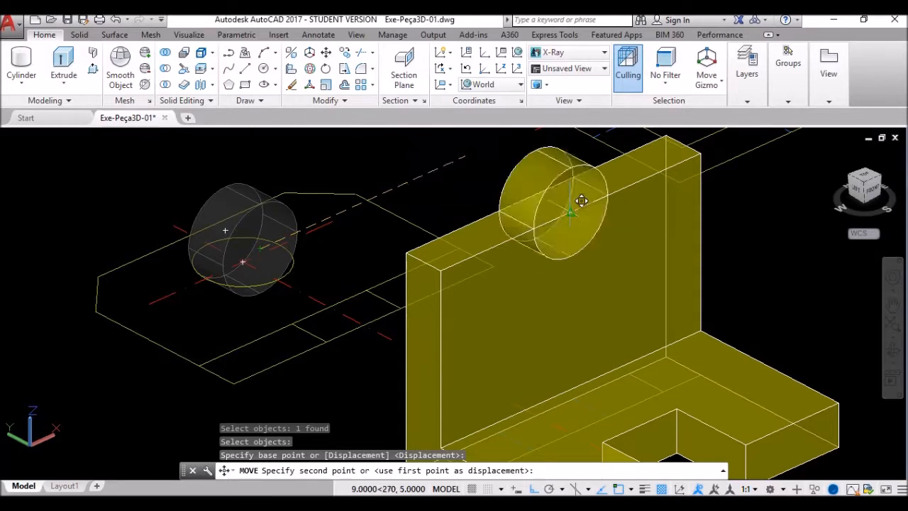
left_click(571, 206)
Step: Check the hole's height dimension in the dimensioned side view and move the cylinder 1.5 units straight down into the wall
middle_click_drag(641, 280, 477, 300, "shift")
middle_click_drag(447, 291, 480, 249, "shift")
scroll(368, 243, "down", 5)
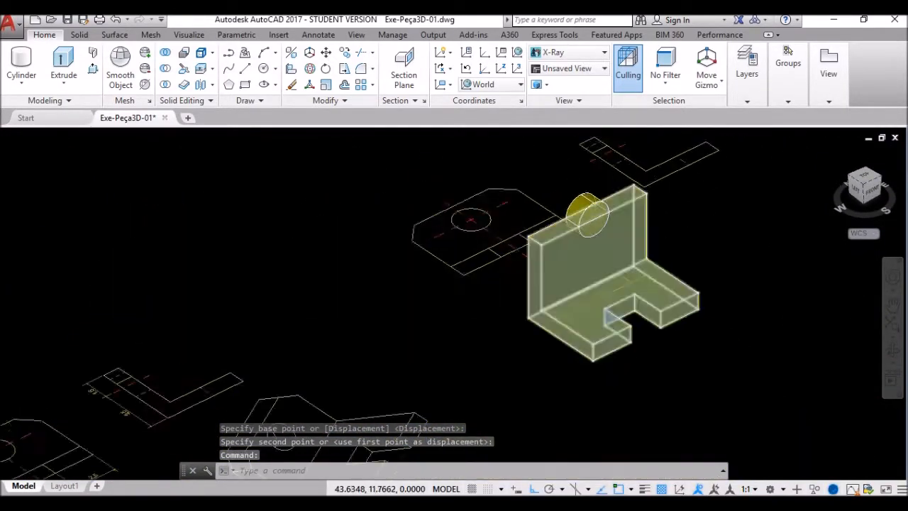
scroll(289, 325, "up", 6)
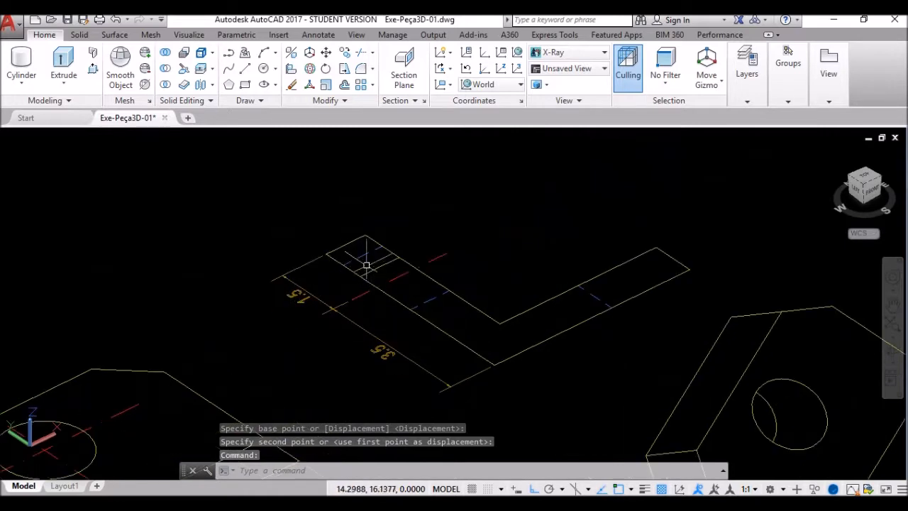
scroll(319, 289, "down", 5)
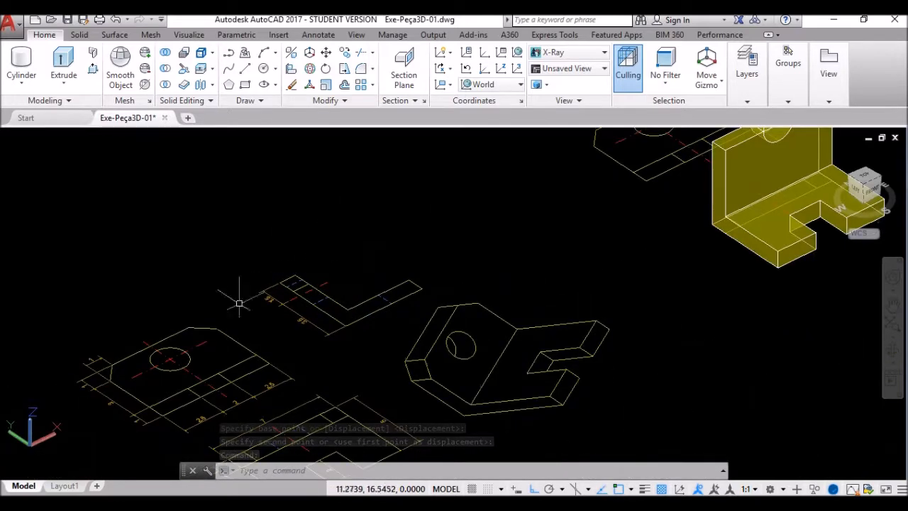
scroll(457, 214, "up", 5)
scroll(493, 225, "up", 2)
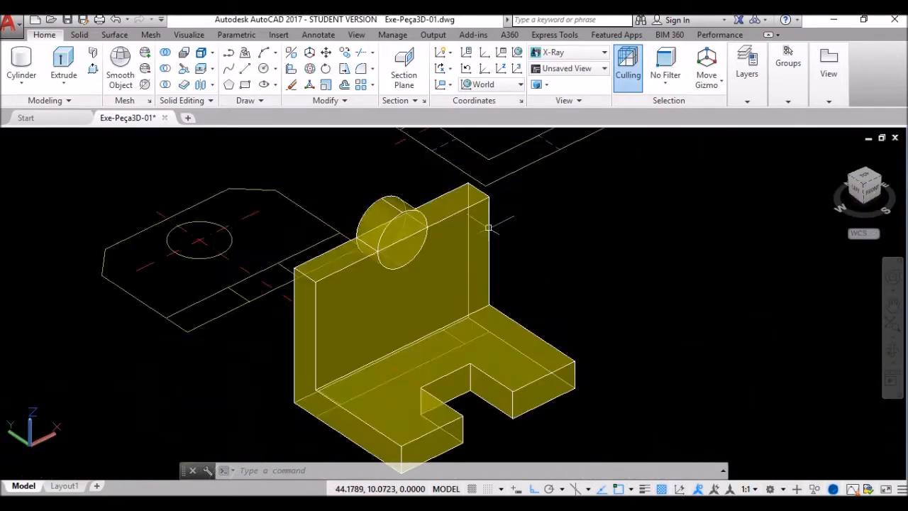
left_click(326, 52)
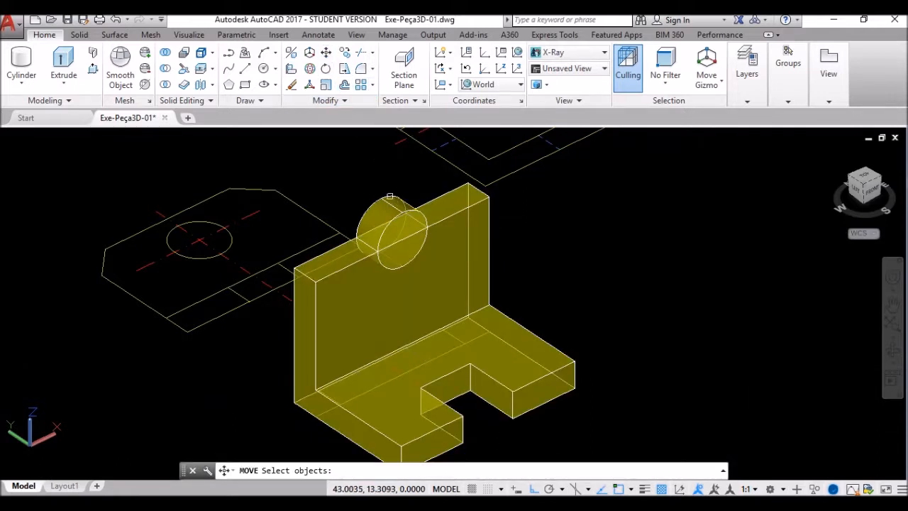
left_click(382, 224)
key("Return")
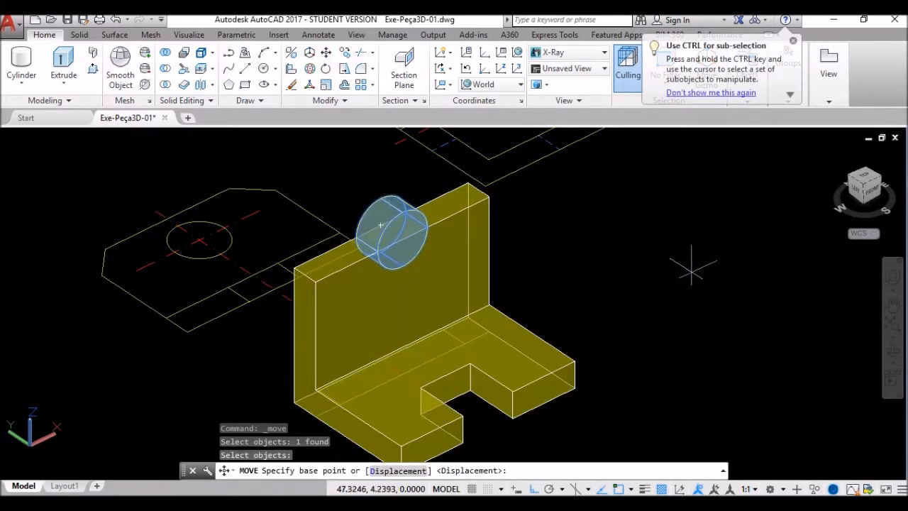
left_click(691, 227)
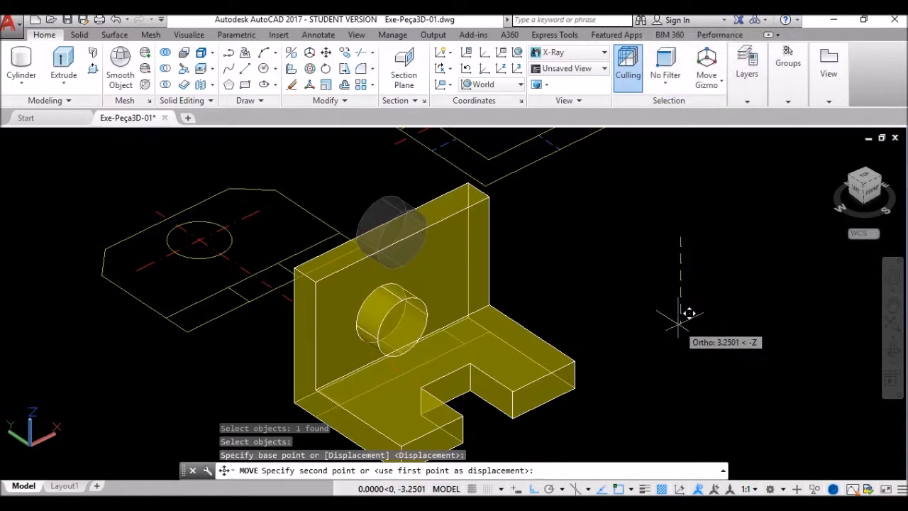
type("1.5")
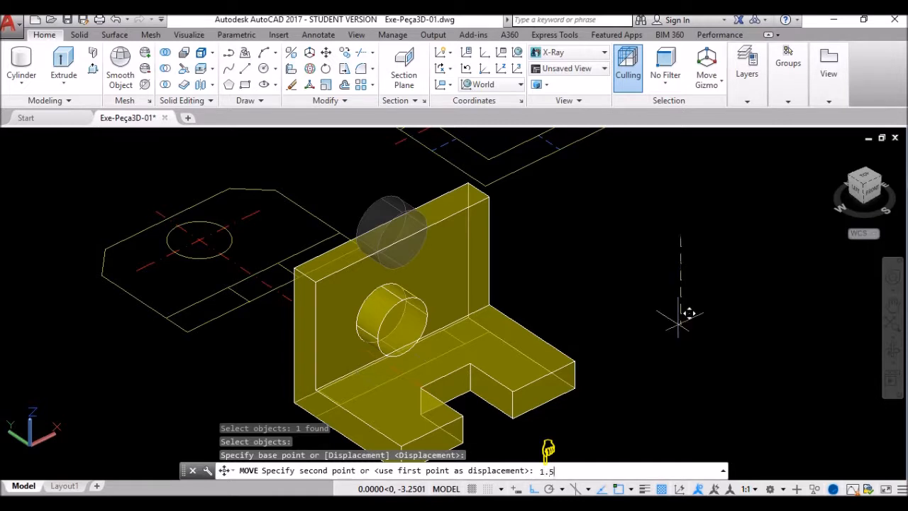
key("Return")
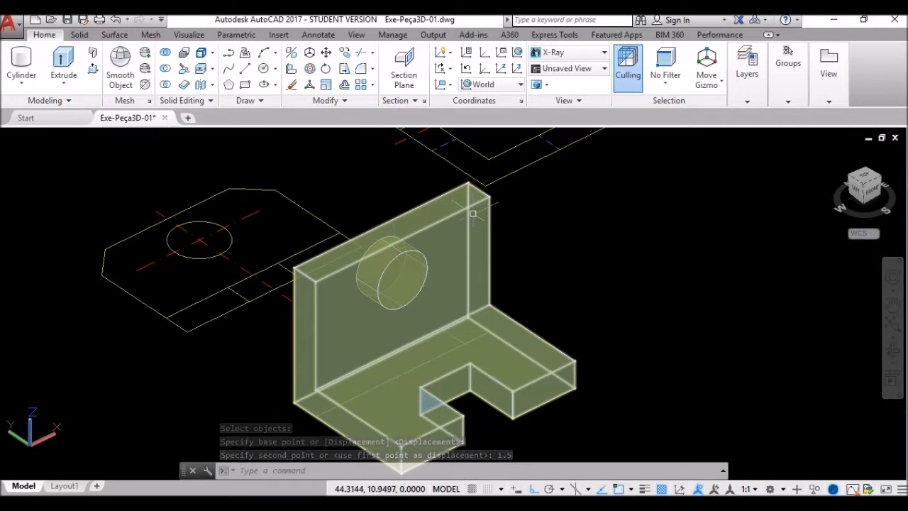
Step: Subtract the cylinder from the L-shaped bracket solid to cut the round hole through the wall
left_click(165, 69)
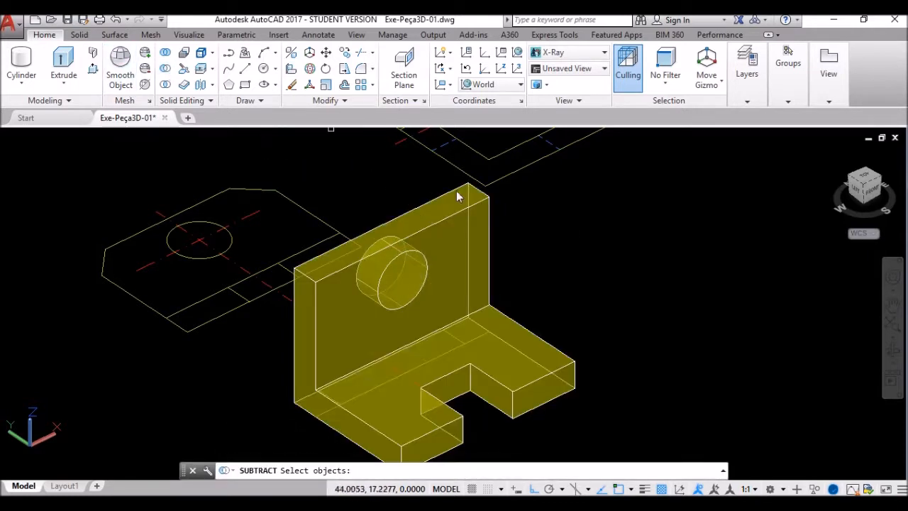
left_click(489, 245)
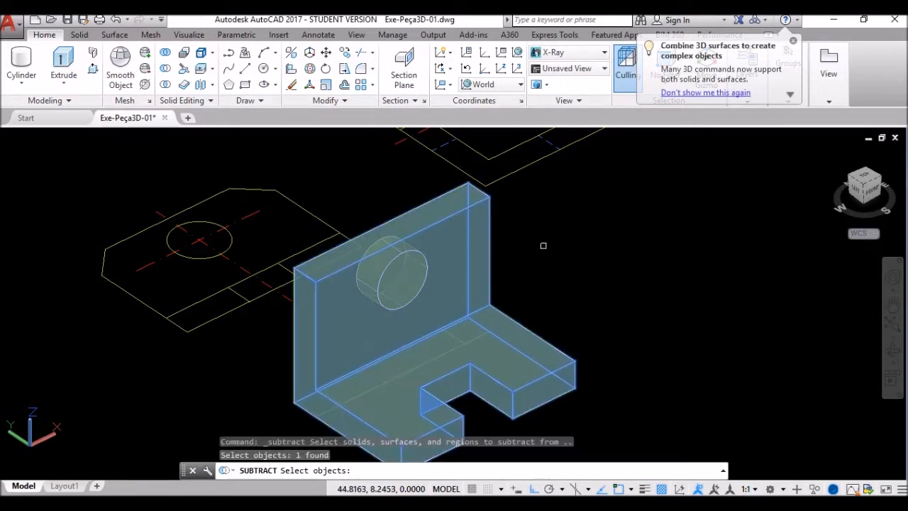
key("Return")
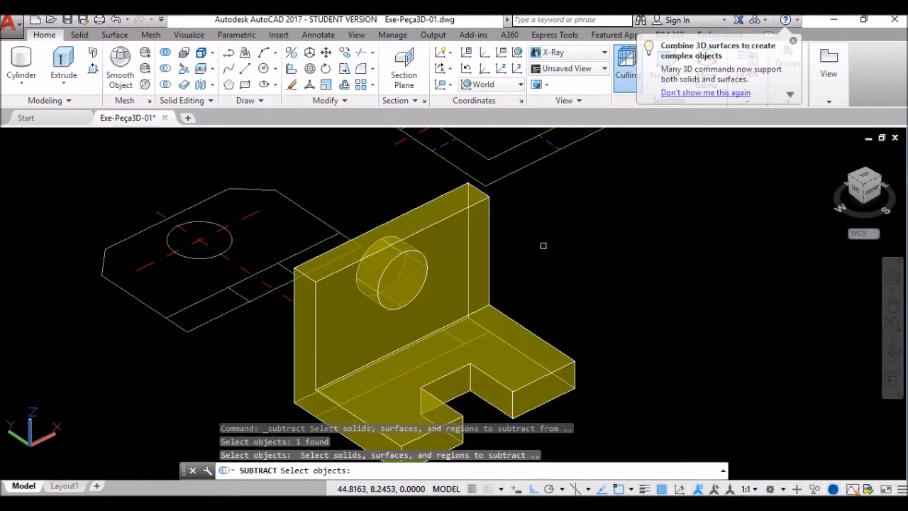
left_click(395, 263)
key("Return")
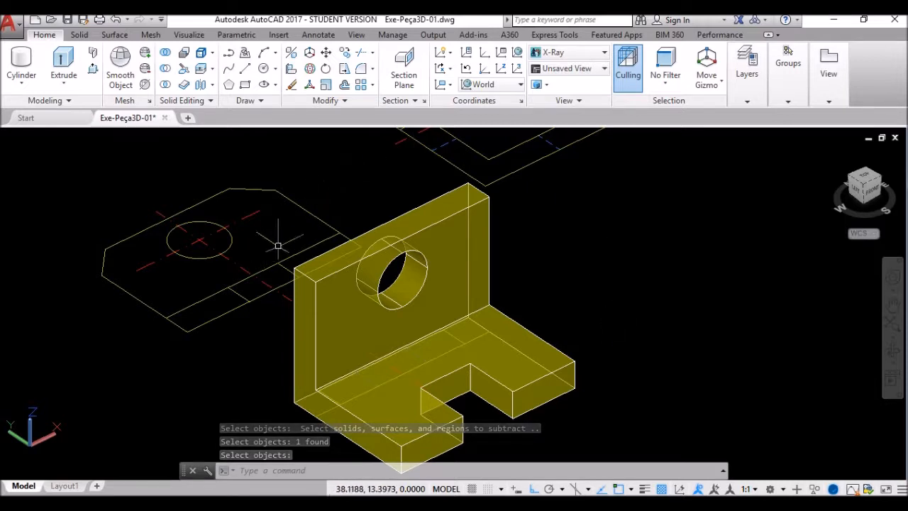
Step: Begin a Chamfer on a short end edge of the wall's top, using the wall's top face as the base surface
left_click(372, 69)
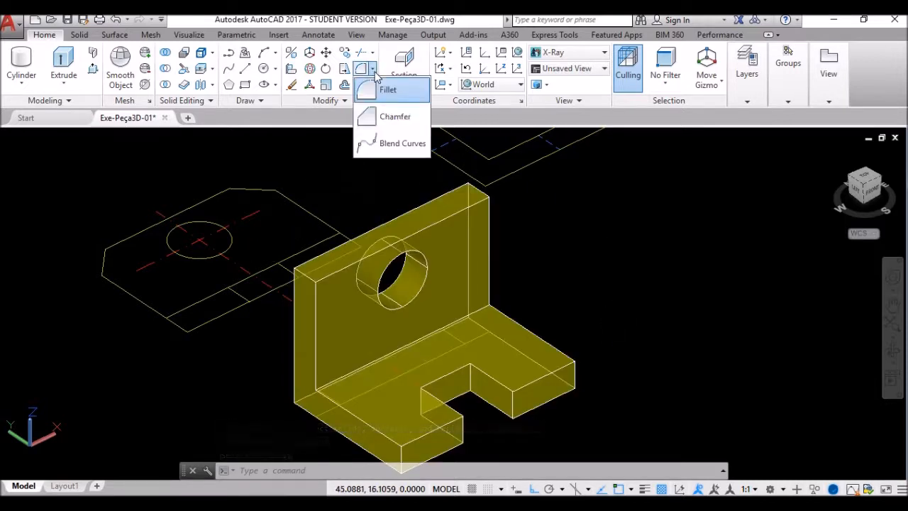
left_click(391, 117)
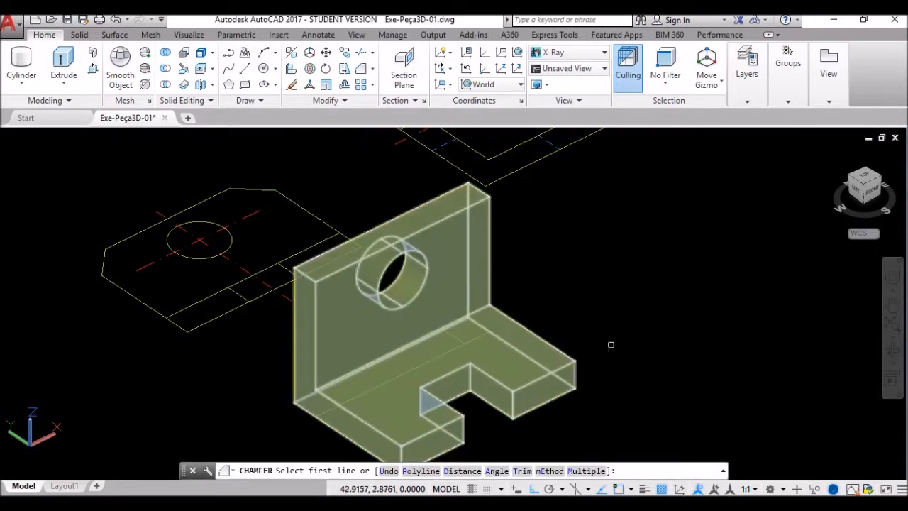
scroll(352, 177, "up", 2)
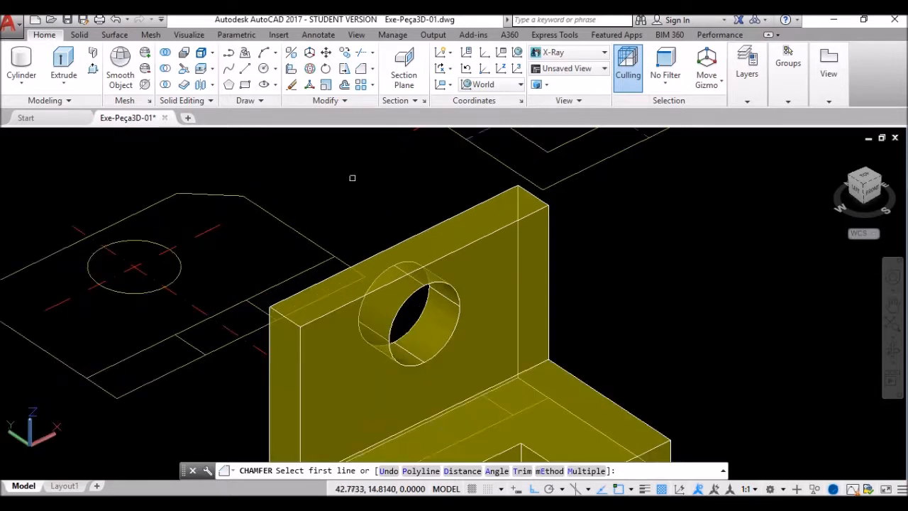
middle_click_drag(355, 178, 388, 197)
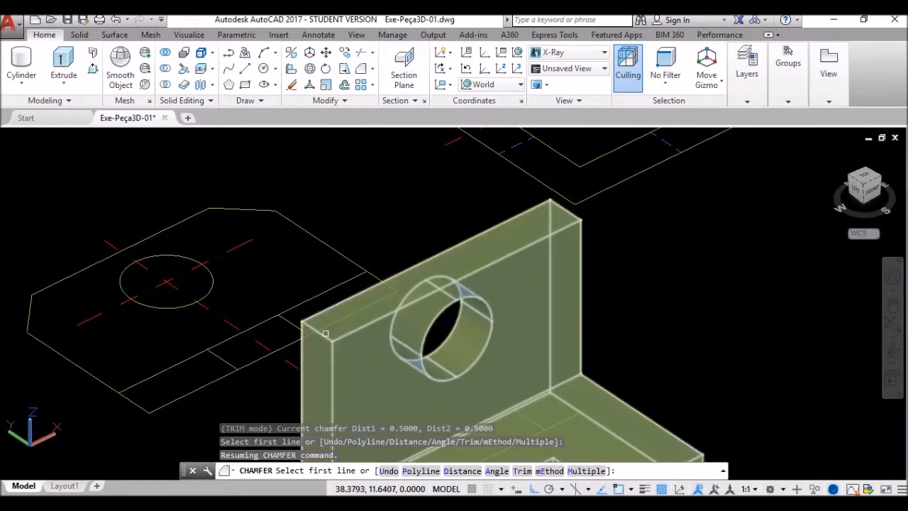
left_click(324, 334)
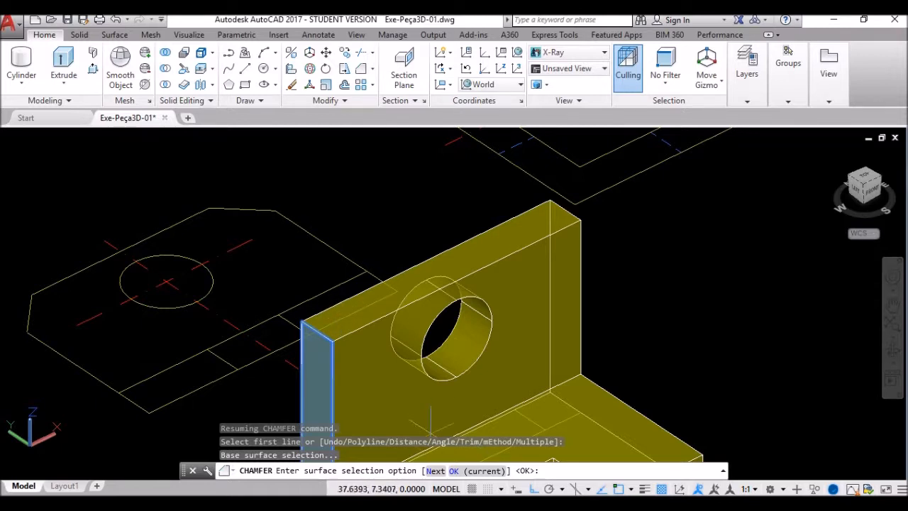
left_click(435, 471)
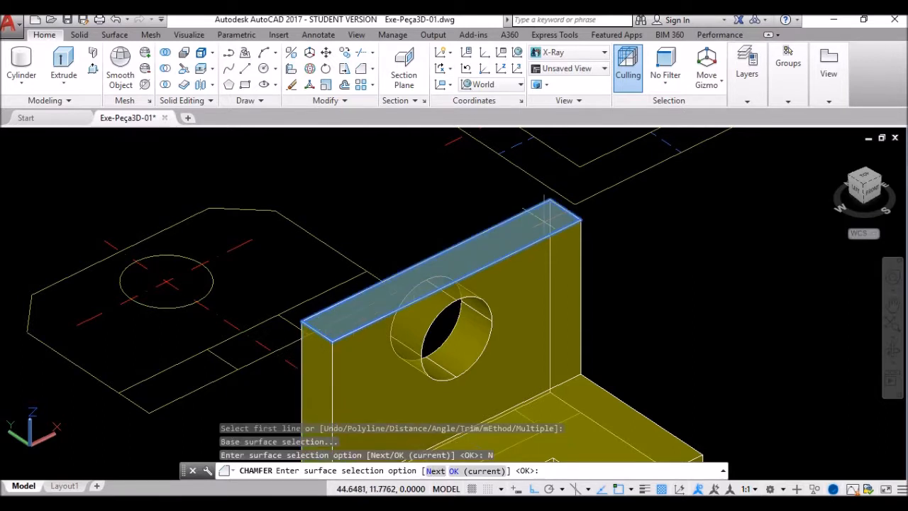
left_click(468, 471)
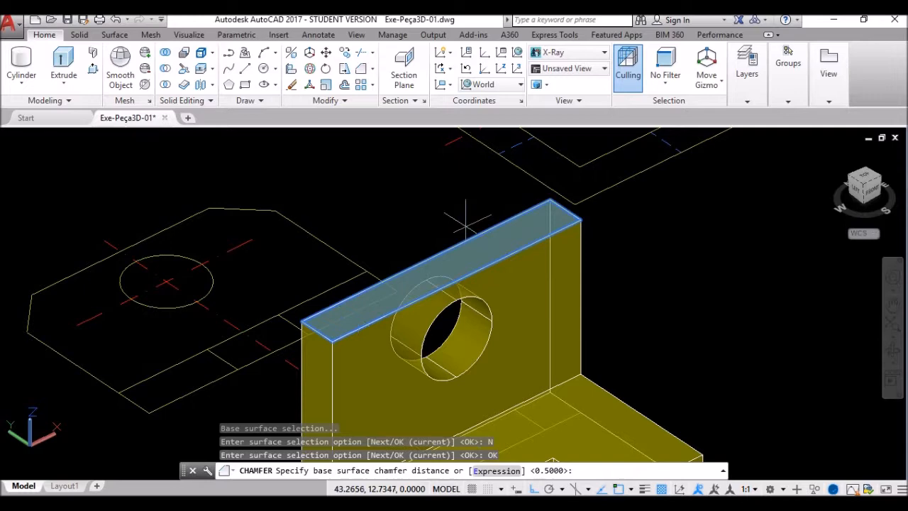
Step: Check the corner dimensions in the dimensioned front view and set both the base and other surface chamfer distances to 1
scroll(465, 224, "down", 5)
scroll(61, 386, "up", 8)
scroll(61, 387, "up", 2)
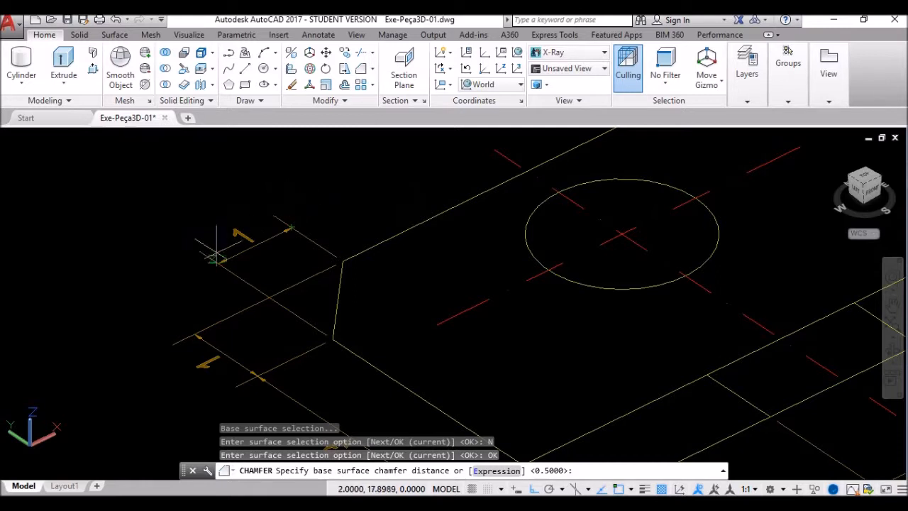
type("1")
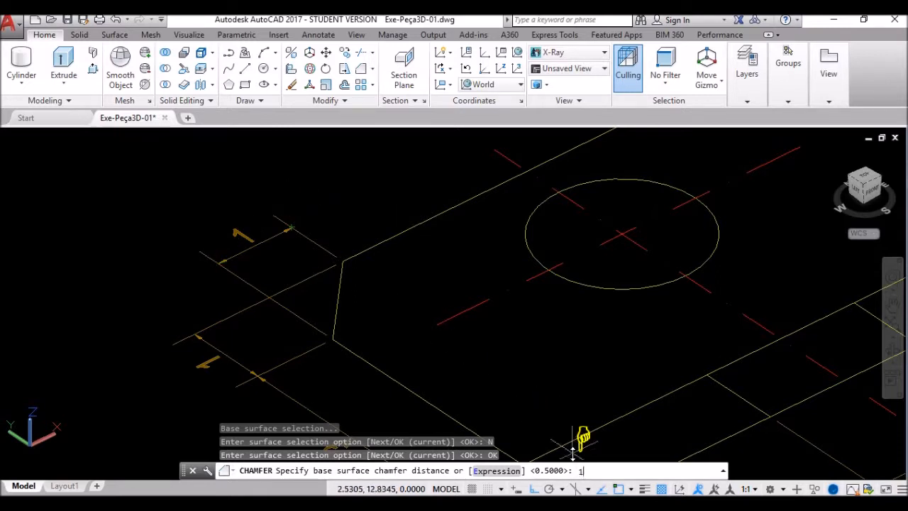
key("Return")
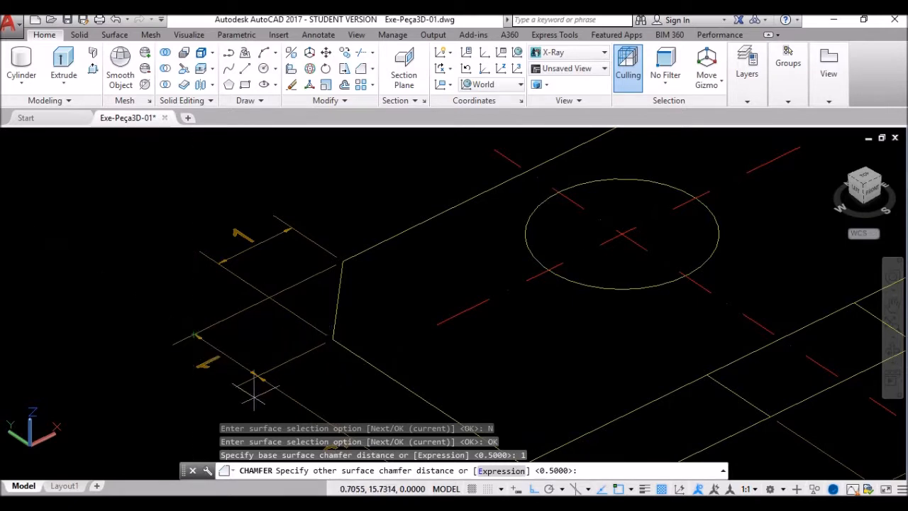
key("Return")
Step: Select the two short end edges of the wall's top face and apply the chamfer to both top corners
scroll(514, 319, "down", 6)
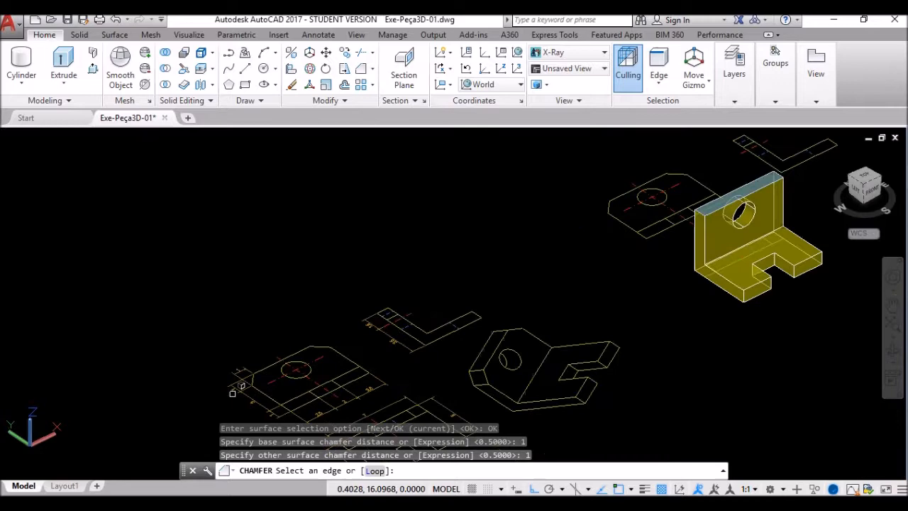
scroll(598, 238, "up", 6)
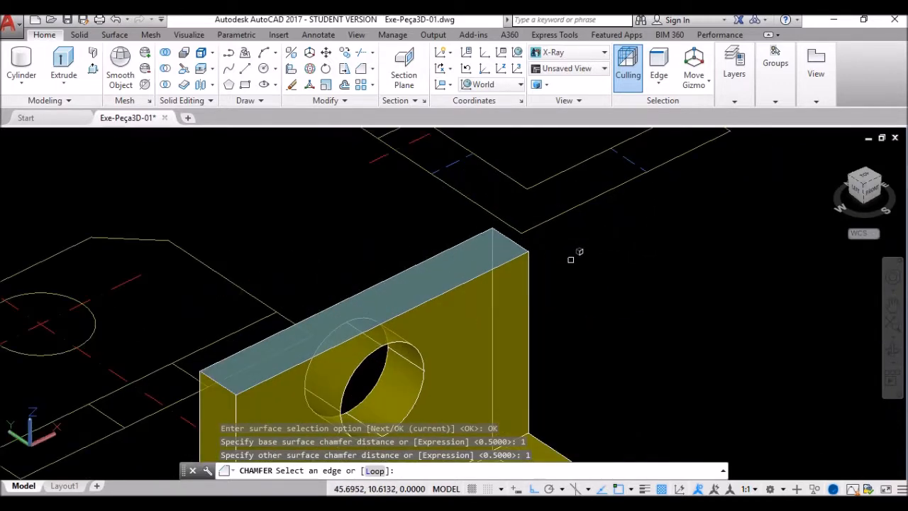
left_click(224, 382)
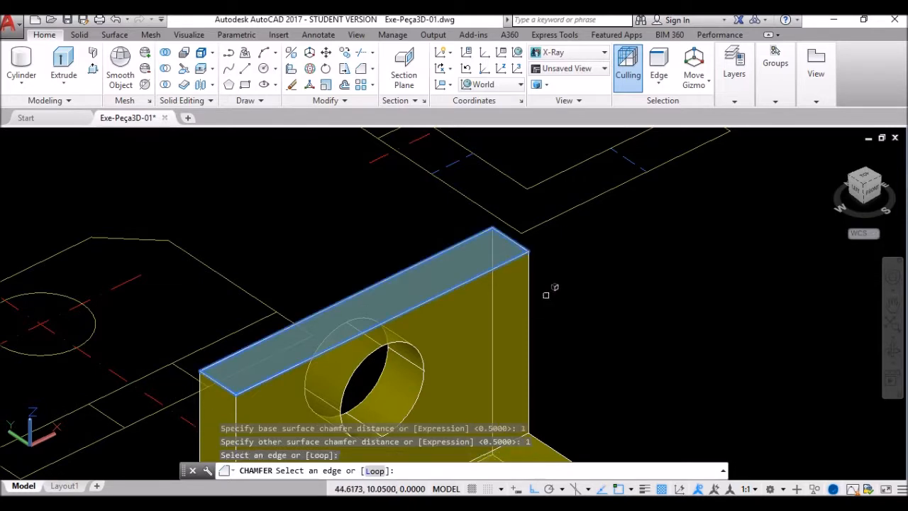
left_click(512, 240)
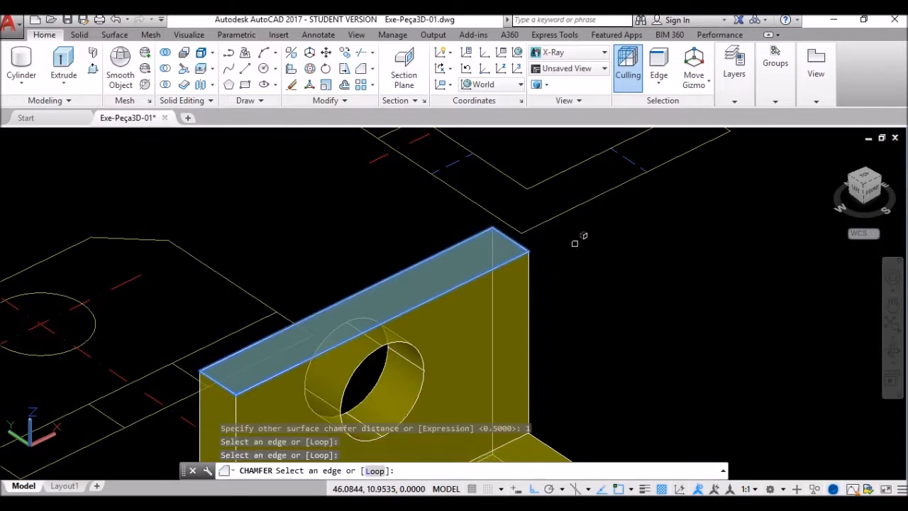
key("Return")
scroll(478, 252, "down", 2)
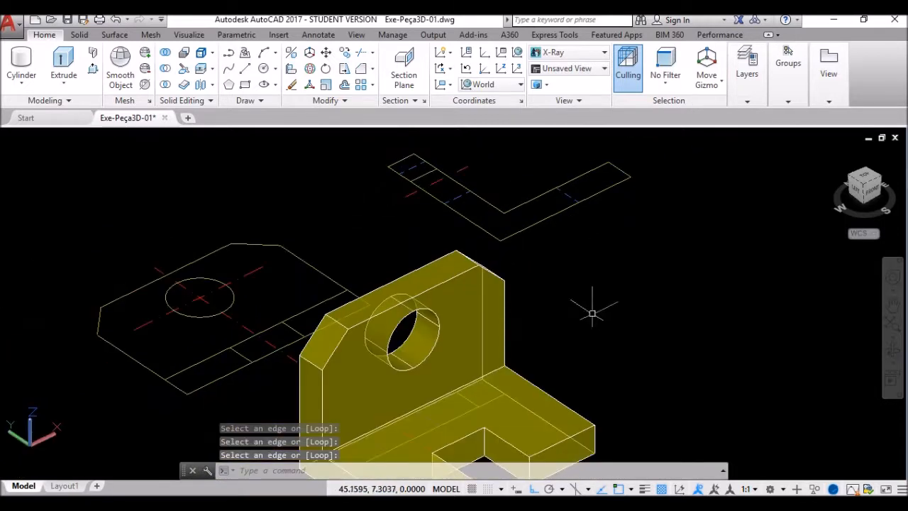
middle_click_drag(597, 317, 575, 223)
key("Escape")
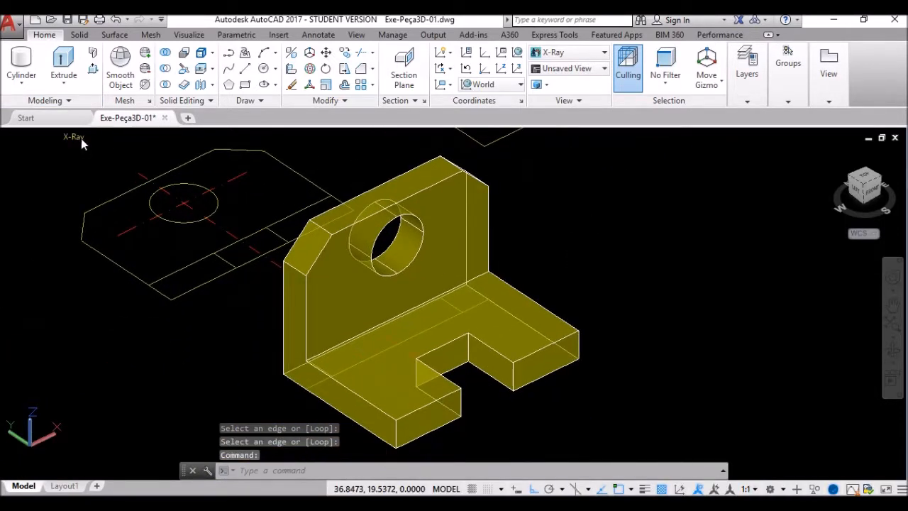
Step: Display the model in the Shaded visual style and orbit around the chamfered bracket to inspect it
left_click(73, 137)
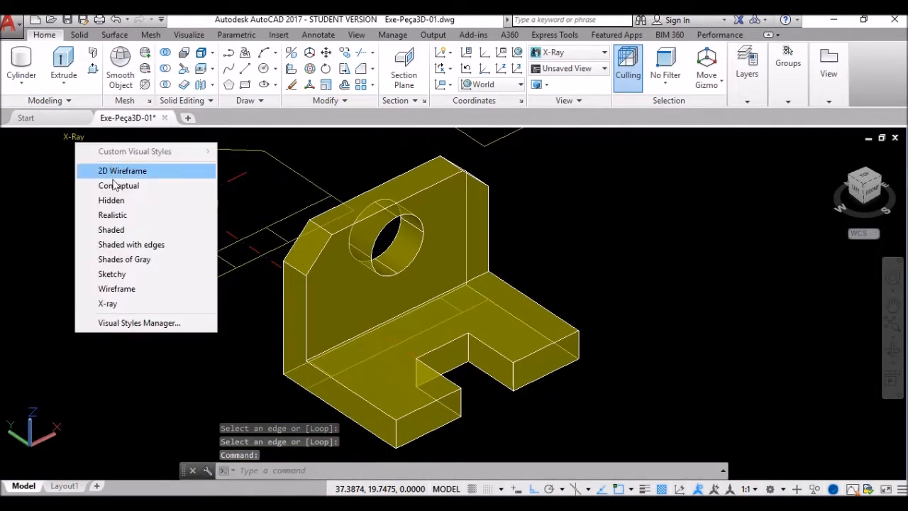
left_click(113, 230)
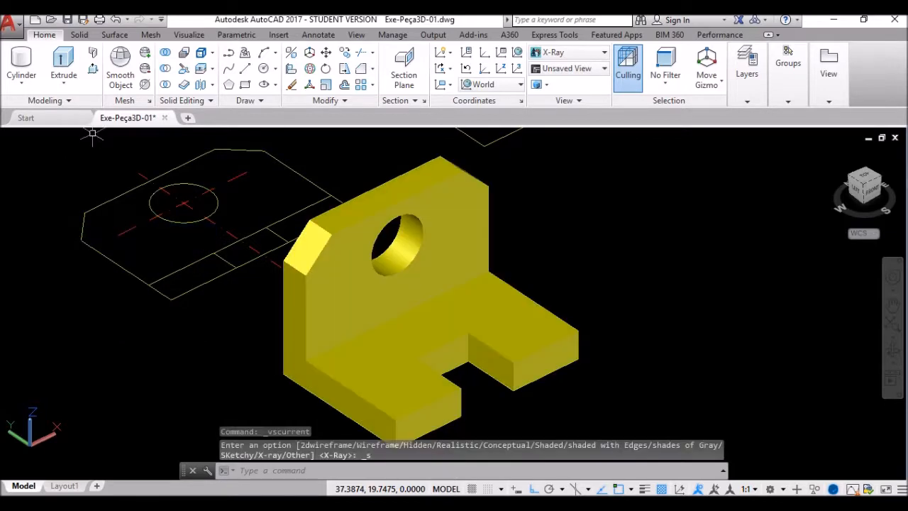
mouse_move(316, 287)
middle_mouse_down("shift")
mouse_move(377, 286)
mouse_move(320, 304)
mouse_move(327, 309)
mouse_move(504, 304)
mouse_move(478, 309)
middle_mouse_up("shift")
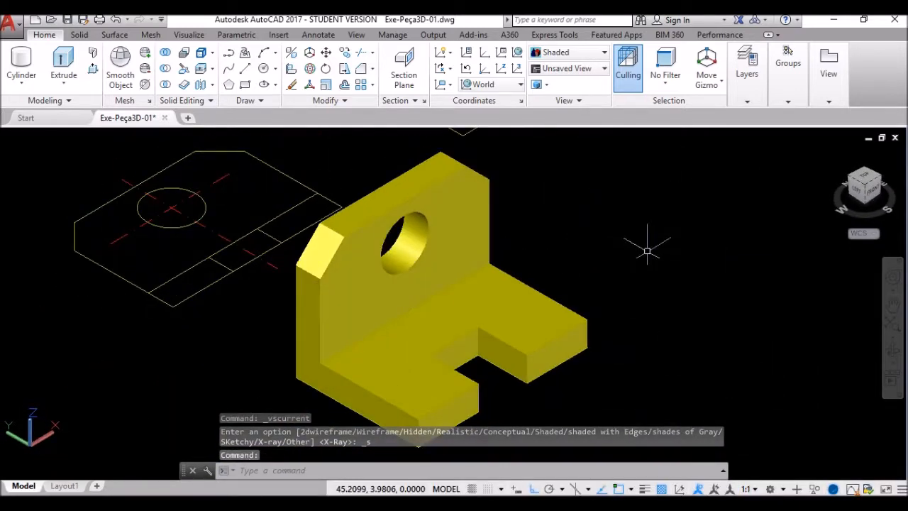
Step: Erase the complete bracket solid, keeping the copied 2D views
left_click(490, 213)
type("e")
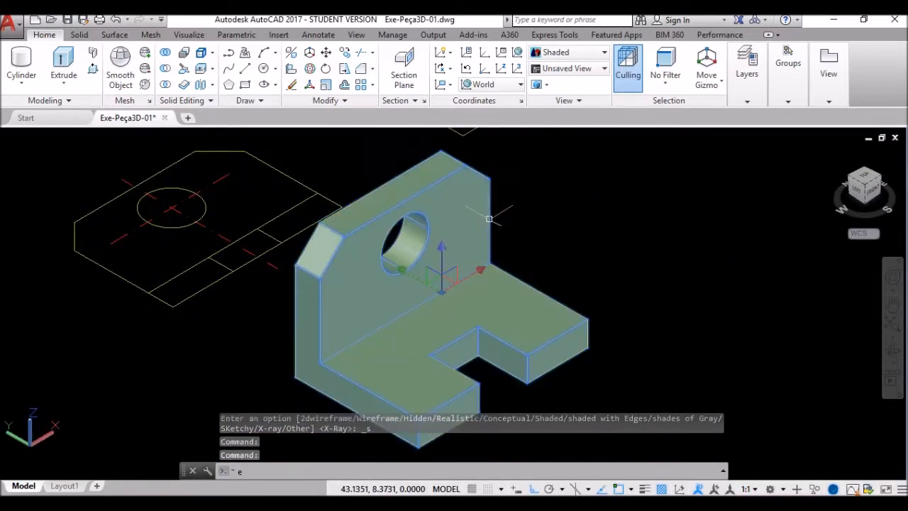
key("Return")
middle_click_drag(578, 224, 542, 210)
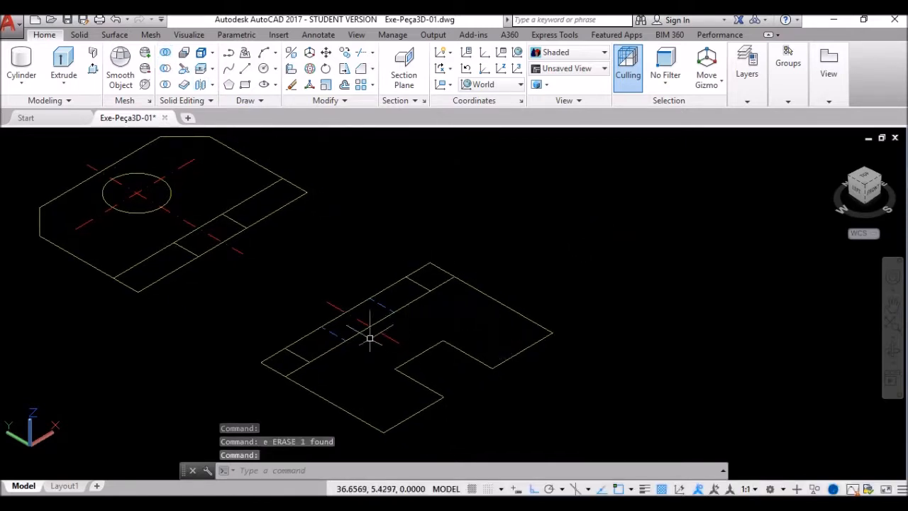
Step: Draw a box 1 unit high over the copied plan view, from the outline's back corner to its opposite front corner
left_click(21, 82)
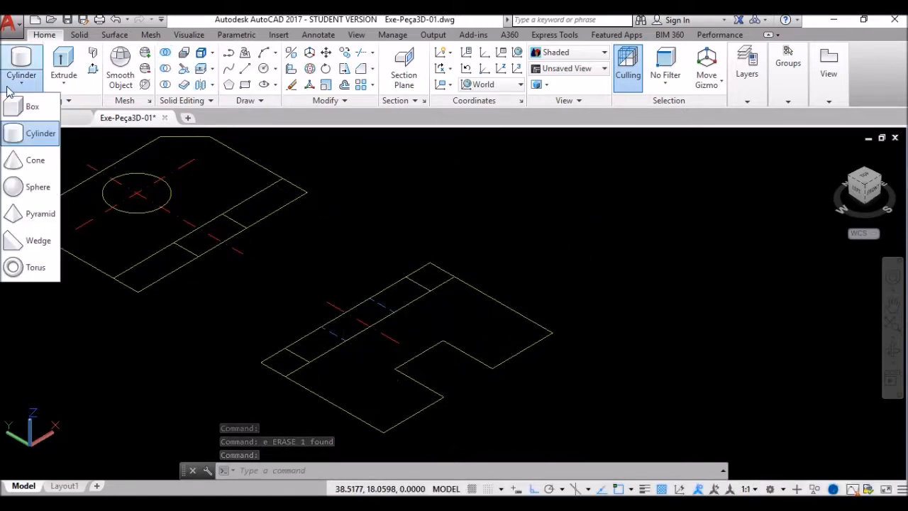
left_click(30, 103)
left_click(429, 263)
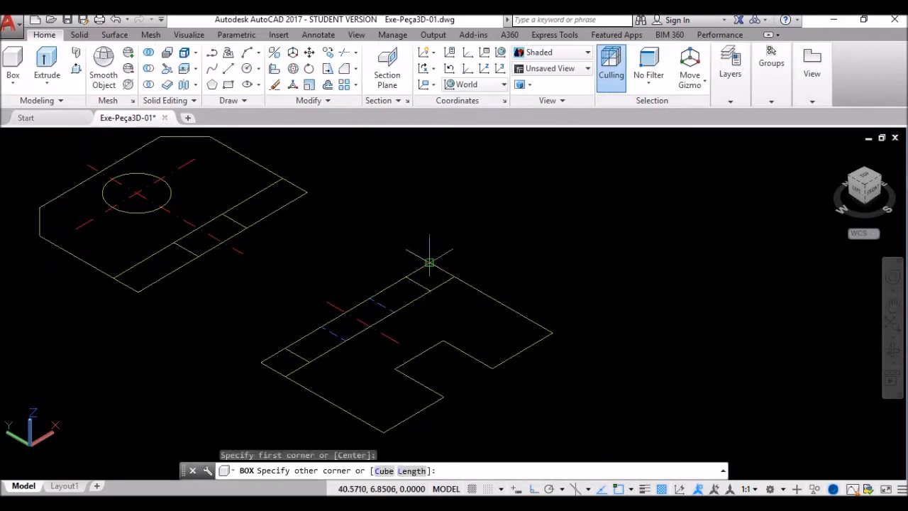
left_click(382, 434)
type("1")
key("Return")
Step: Switch the visual style to X-Ray so the plan lines can be seen through the base box
left_click(78, 137)
left_click(111, 304)
middle_click_drag(577, 379, 547, 350)
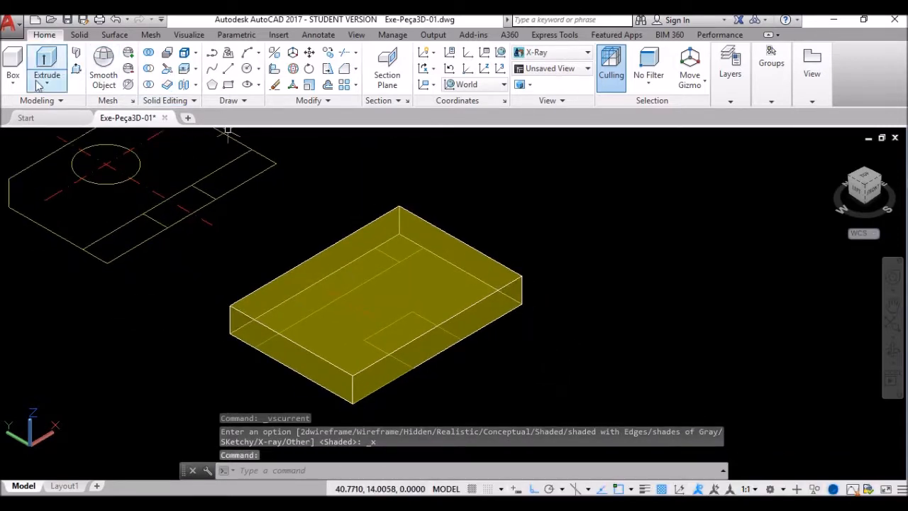
left_click(13, 83)
left_click(18, 106)
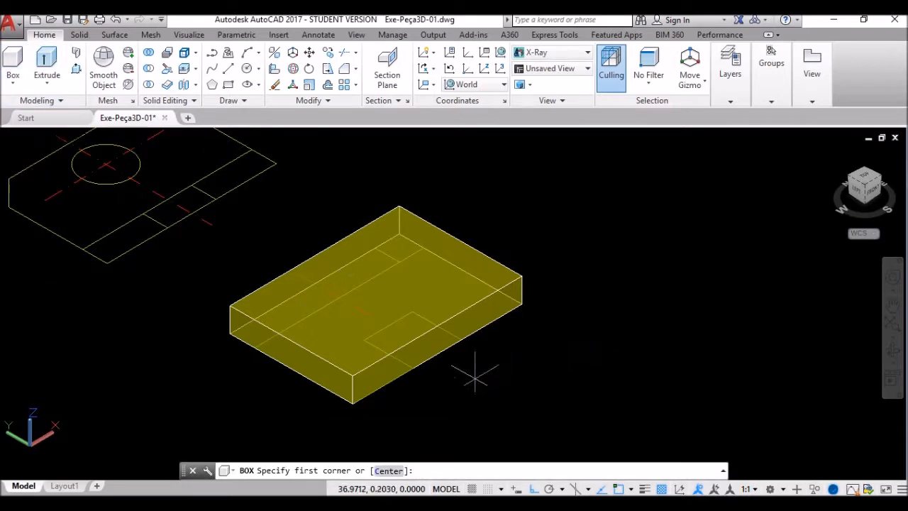
left_click(416, 368)
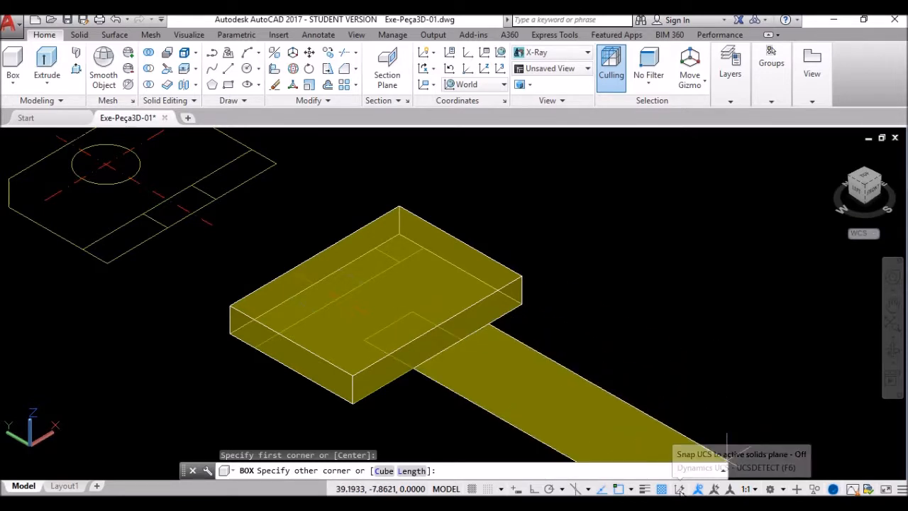
left_click(679, 489)
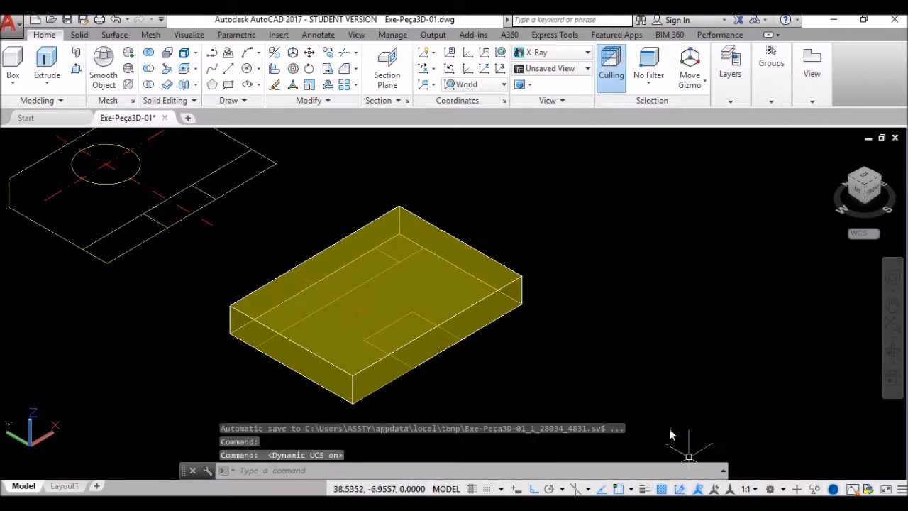
left_click(13, 84)
left_click(25, 109)
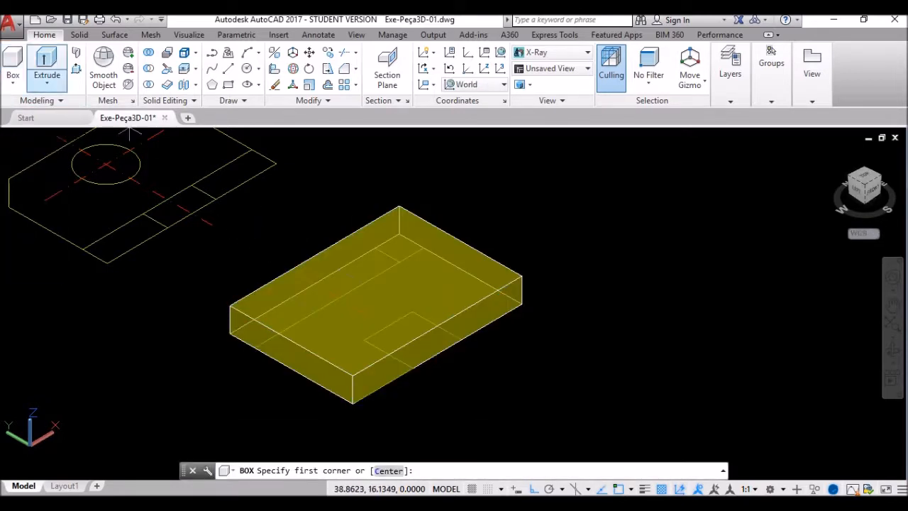
key("Escape")
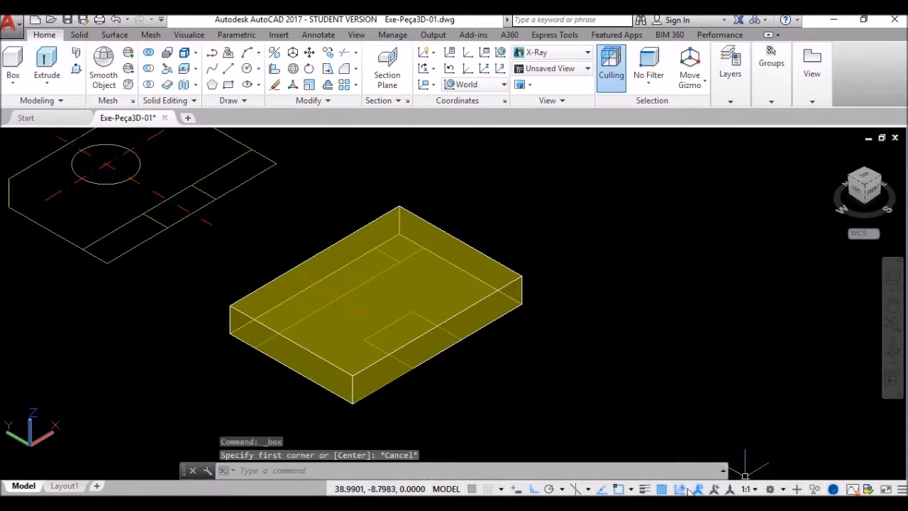
Step: Check the Dynamic UCS entry in the status bar customization list and turn Dynamic UCS off
left_click(902, 490)
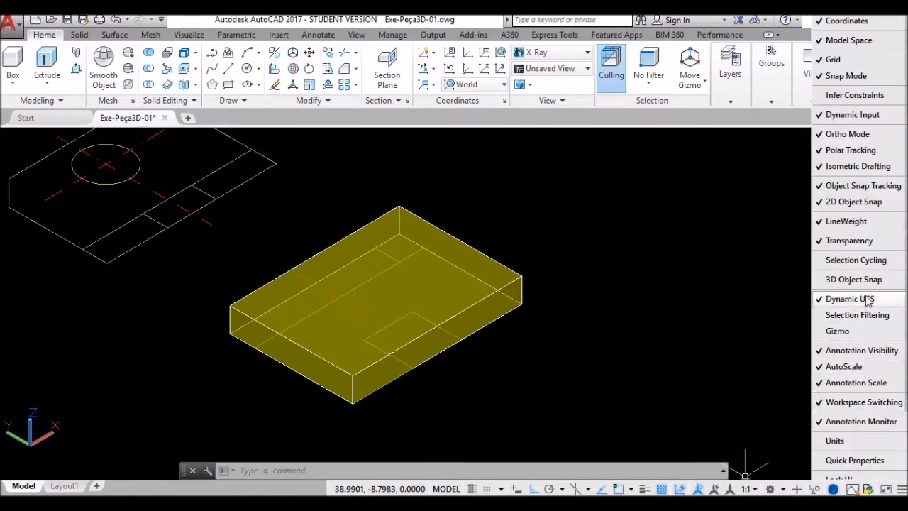
left_click(732, 326)
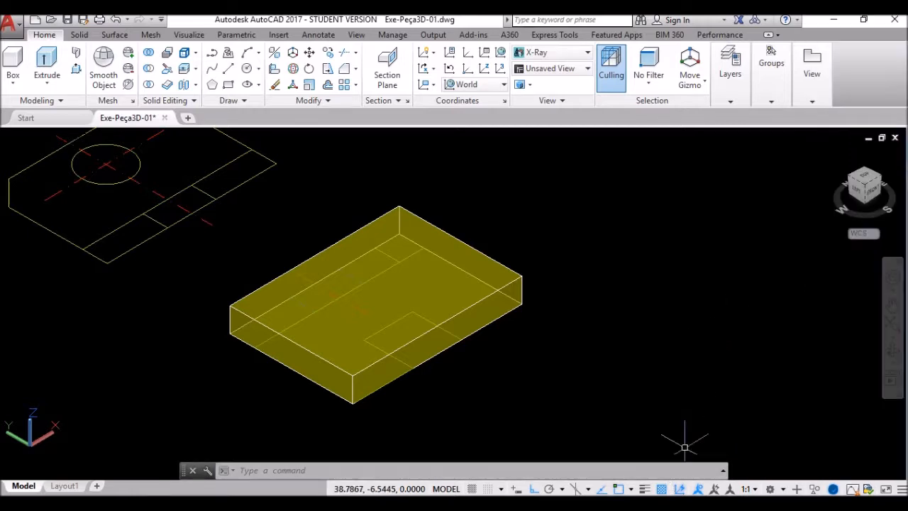
left_click(679, 490)
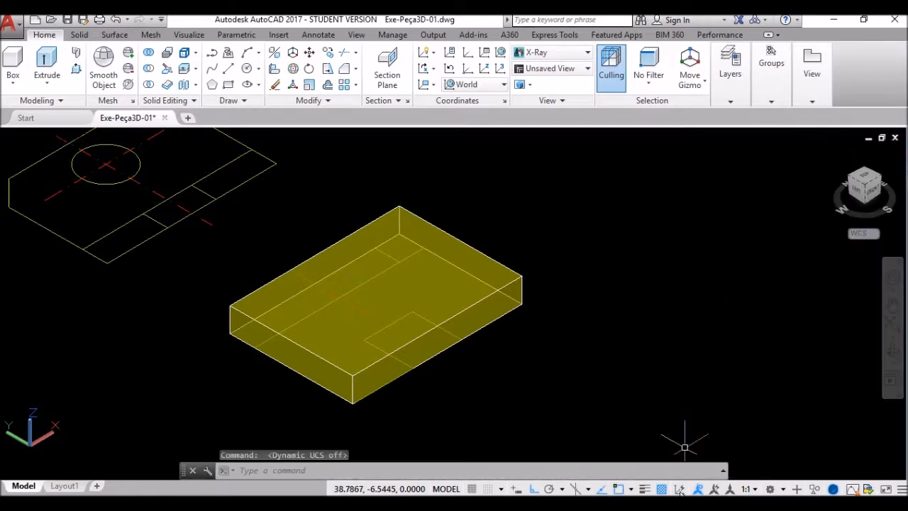
left_click(678, 489)
left_click(678, 489)
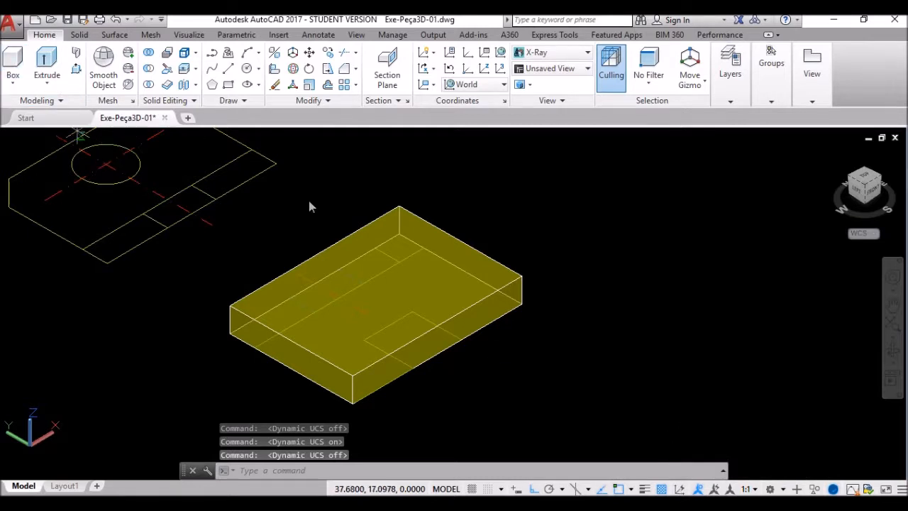
Step: Draw a box 1 unit high over the plan's notch rectangle, between its diagonally opposite corners
left_click(365, 340)
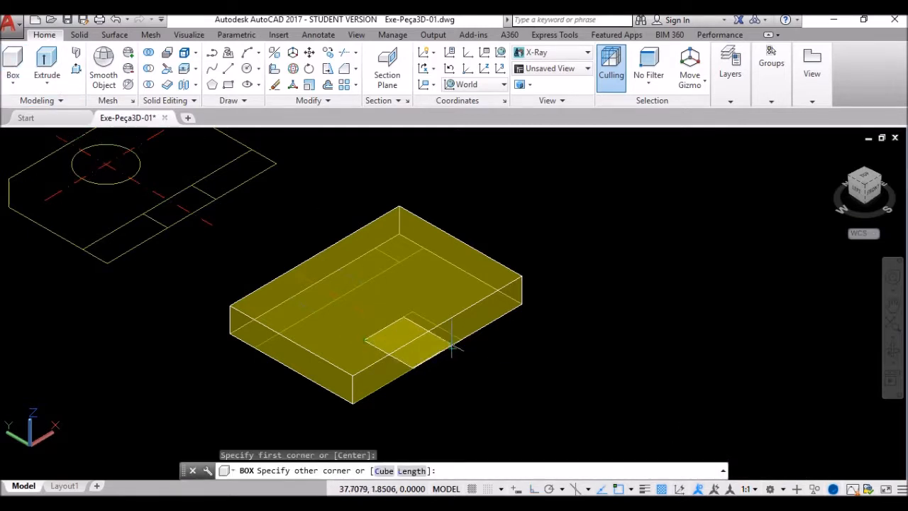
left_click(459, 341)
type("1")
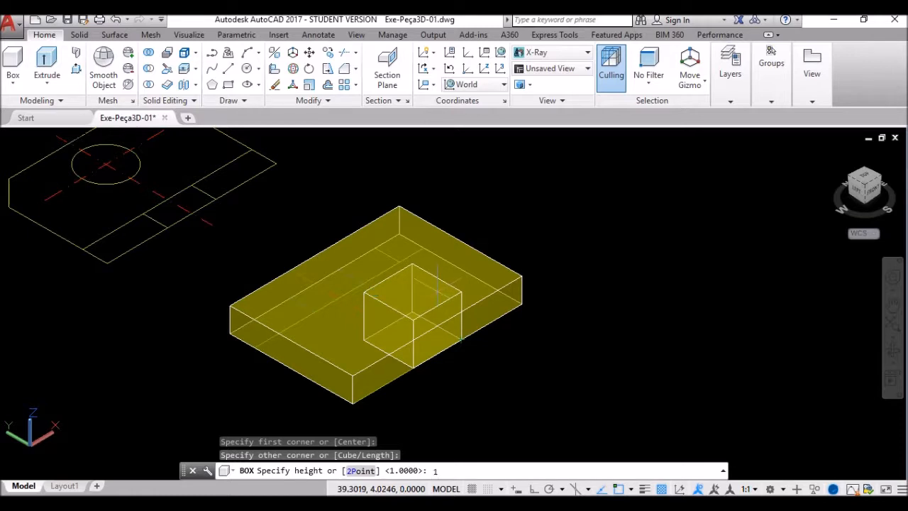
key("Return")
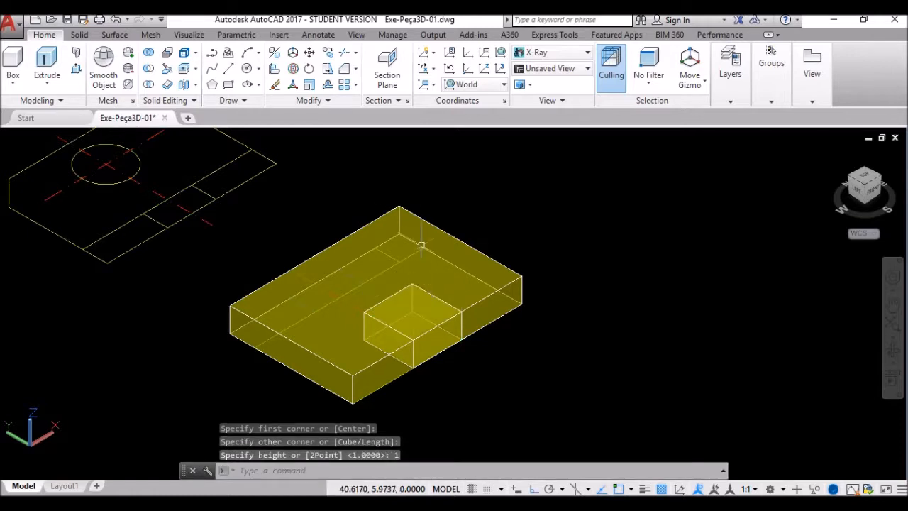
Step: Subtract the small notch box from the base box to cut the rectangular notch in its front edge
left_click(148, 69)
left_click(503, 287)
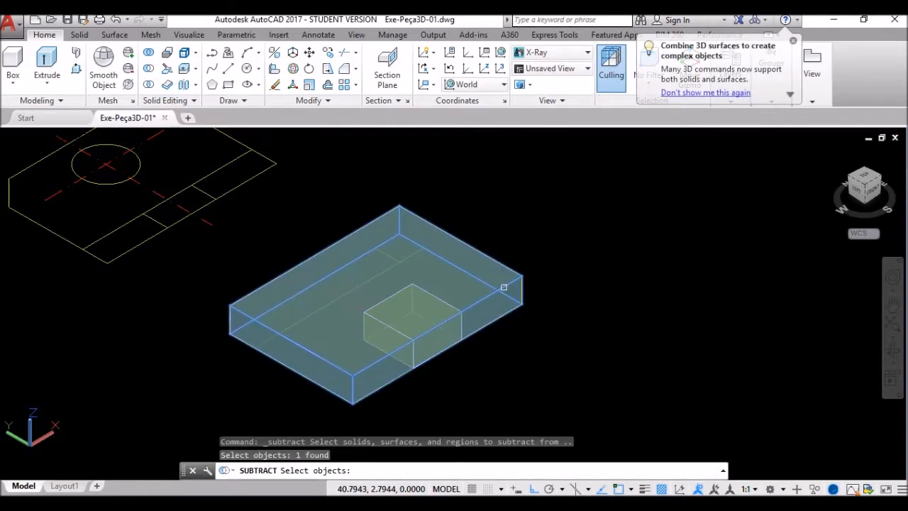
key("Return")
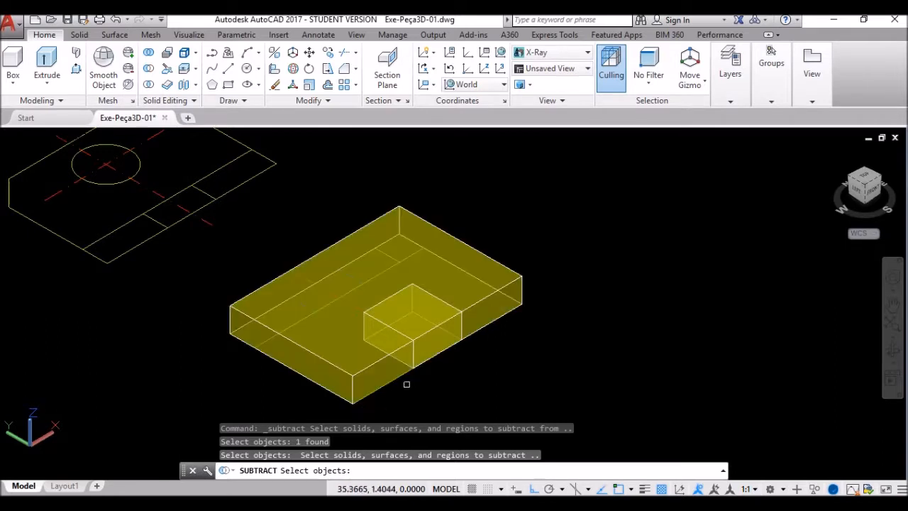
left_click(362, 414)
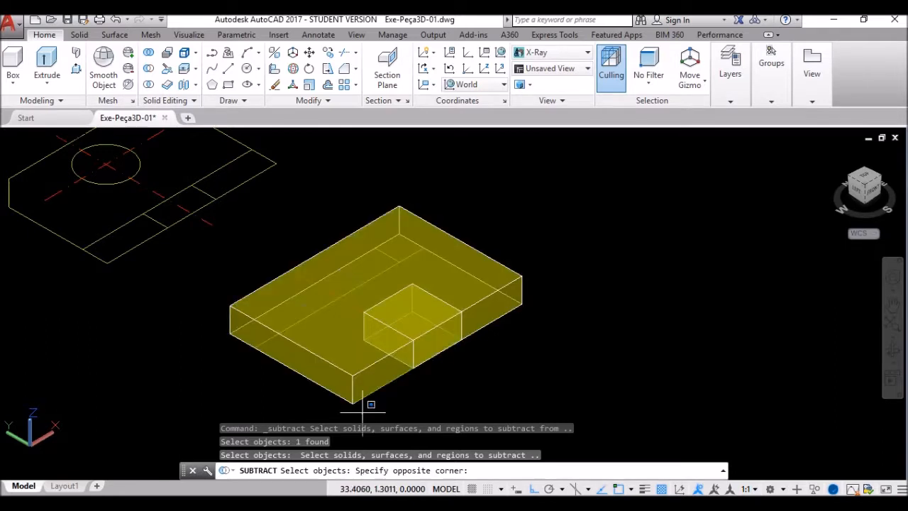
left_click(473, 270)
key("Return")
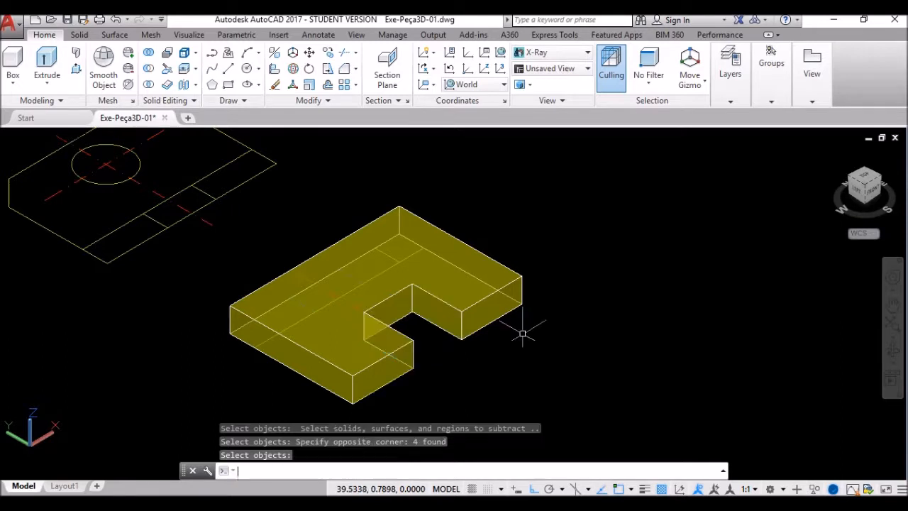
Step: Draw a box 5 units high over the narrow strip along the base's back edge for the upright wall
left_click(13, 83)
left_click(28, 107)
left_click(230, 308)
left_click(423, 248)
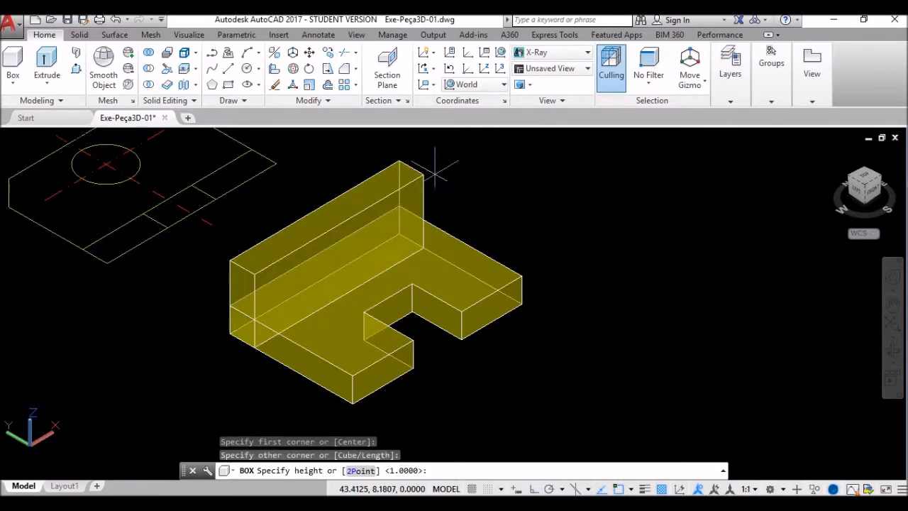
key("Return")
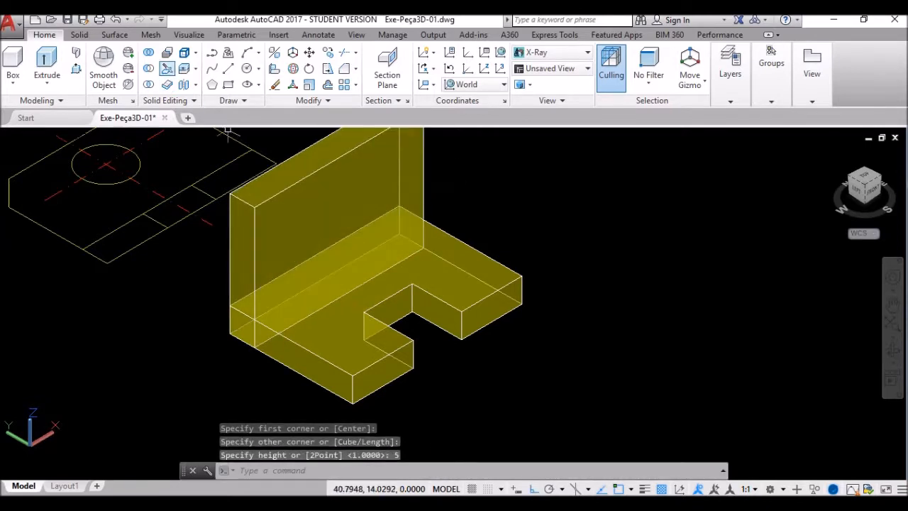
Step: Union the upright wall with the notched base into one solid and turn Dynamic UCS on
left_click(148, 53)
left_click(307, 271)
left_click(319, 334)
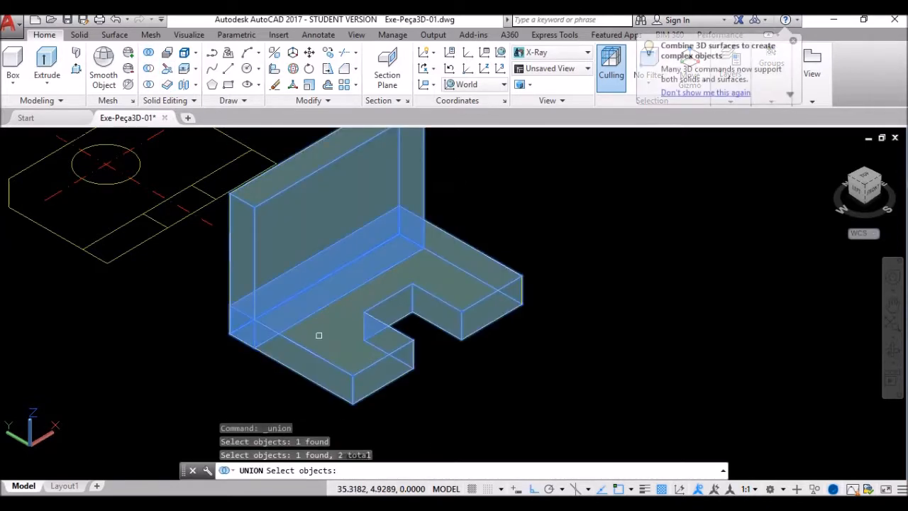
key("Return")
middle_click_drag(528, 372, 606, 411)
key("Return")
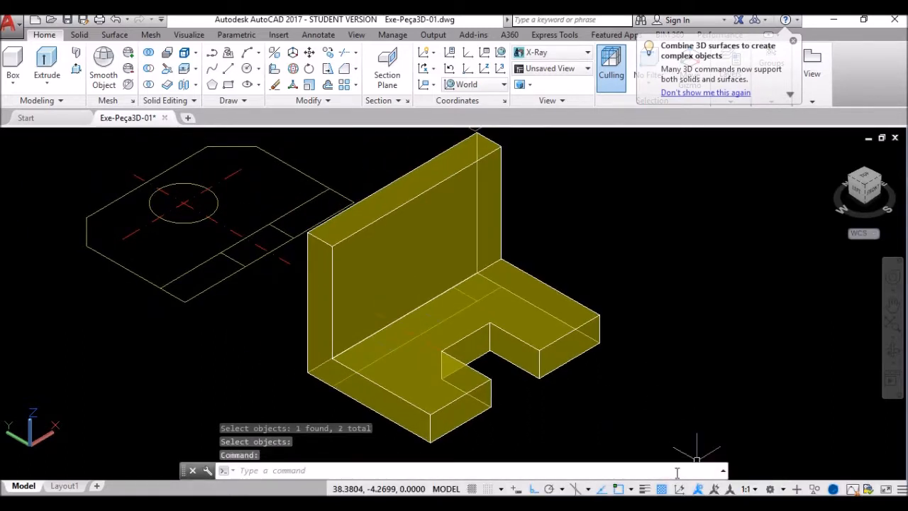
key("F6")
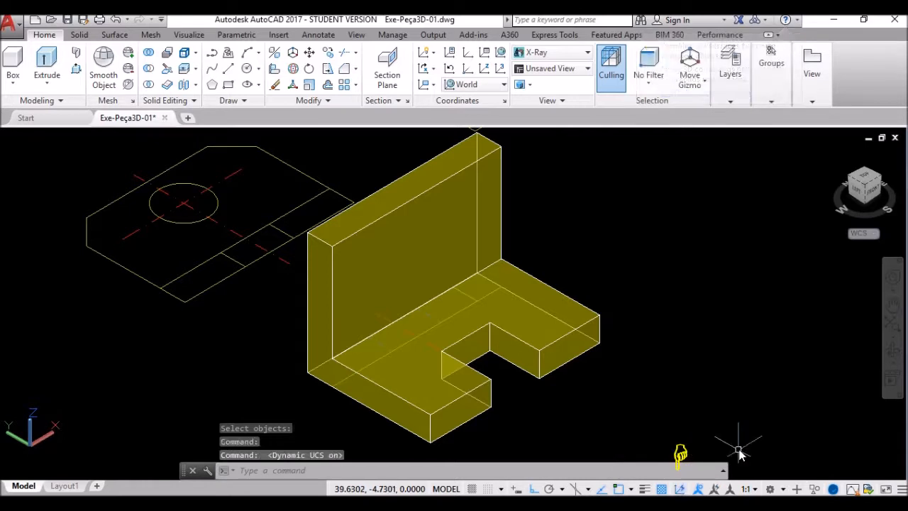
middle_click_drag(617, 265, 603, 295)
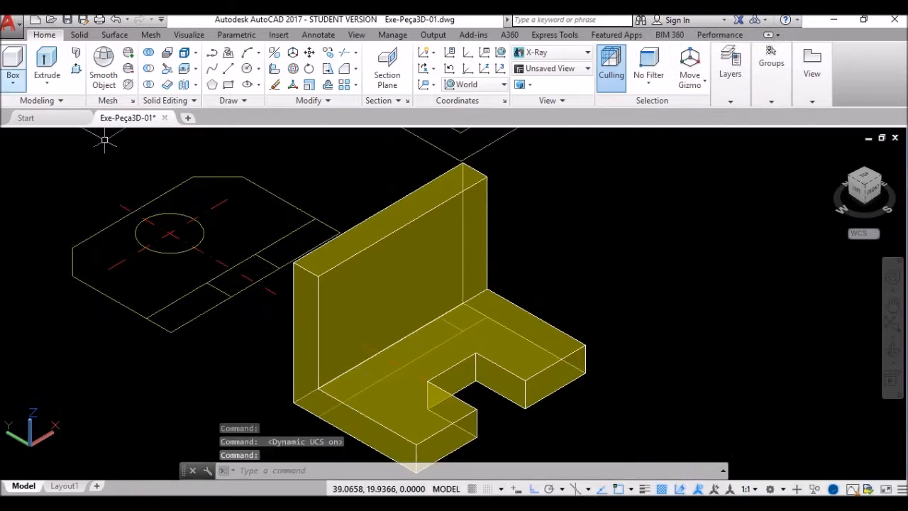
Step: Measure the hole's radius in the original dimensioned view, from the circle's edge to its center
scroll(106, 234, "down", 4)
middle_click_drag(75, 312, 306, 223)
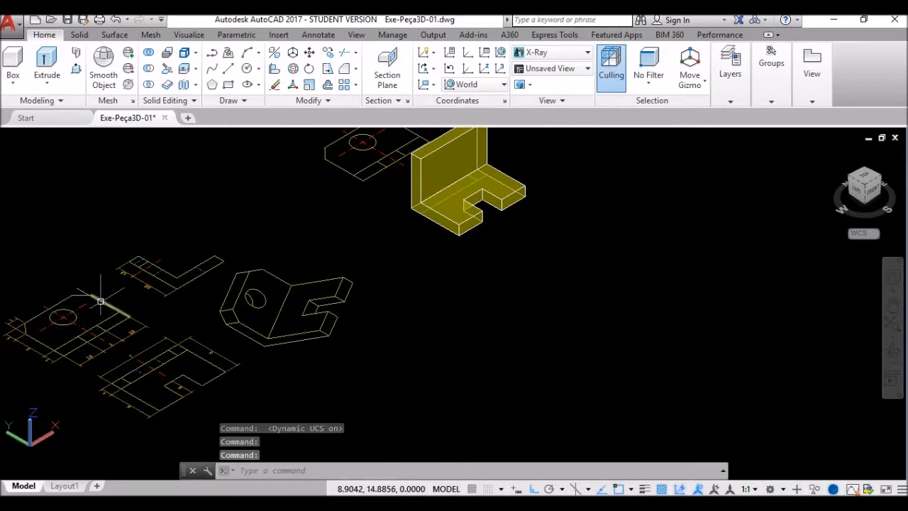
scroll(70, 277, "up", 5)
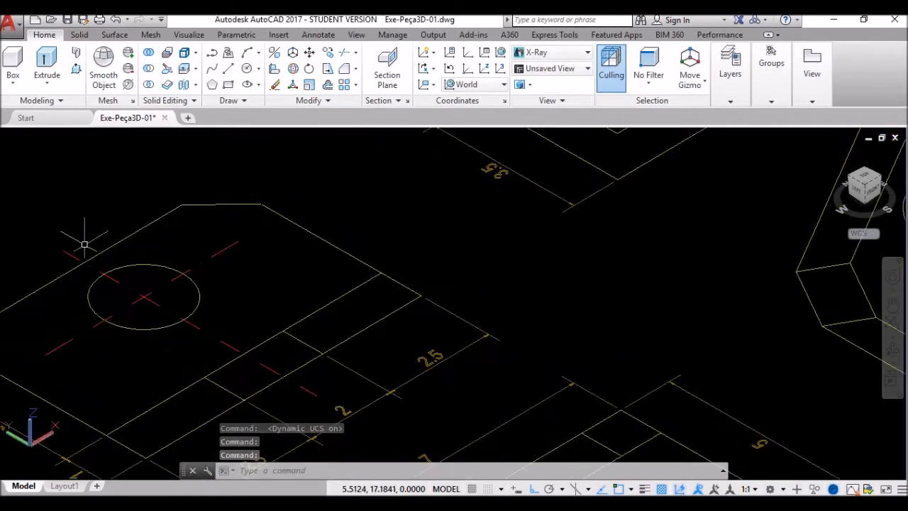
type("di")
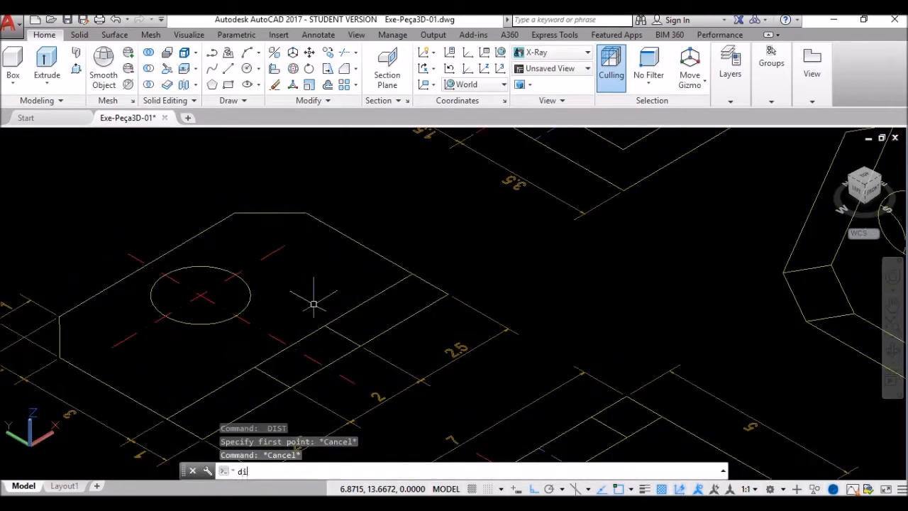
type("st")
key("Return")
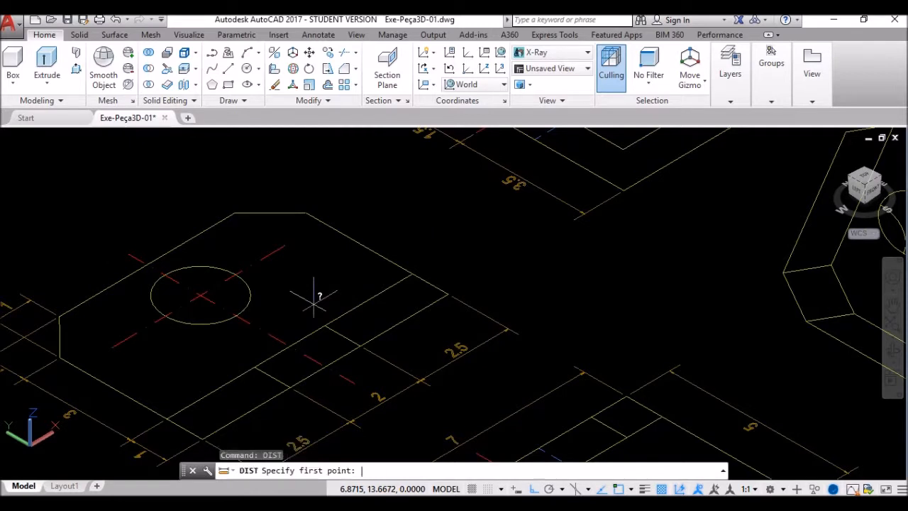
left_click(222, 275)
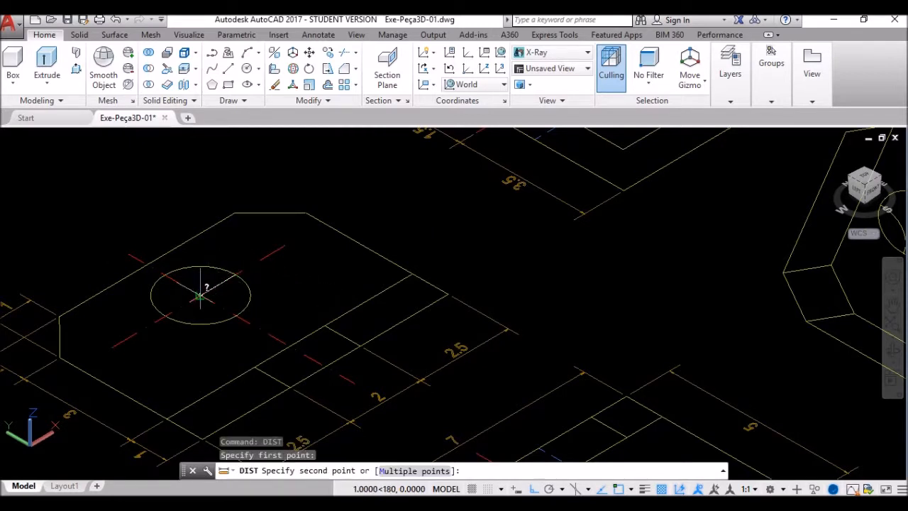
left_click(200, 294)
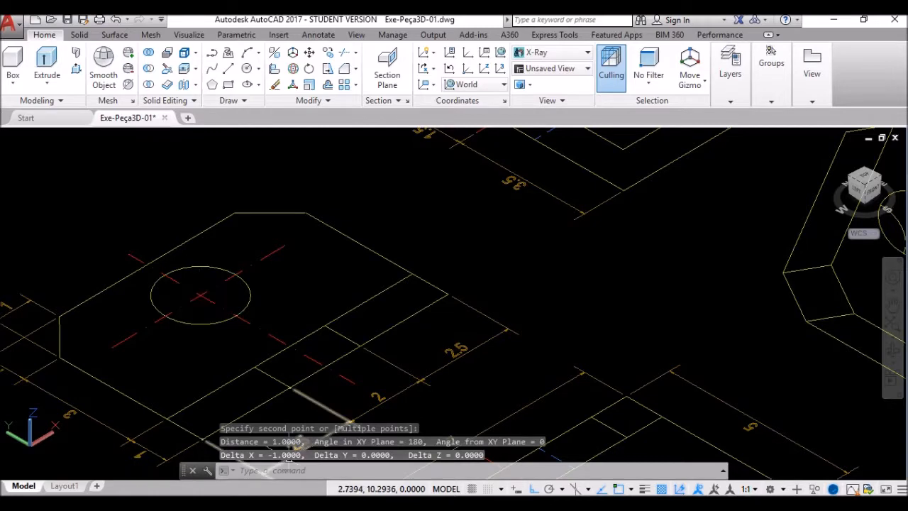
Step: Draw a cylinder of radius 1 and height -1 on the wall's front face, centered on the midpoint of its top edge
scroll(172, 315, "down", 5)
middle_click_drag(689, 155, 404, 261)
middle_click_drag(420, 153, 371, 259)
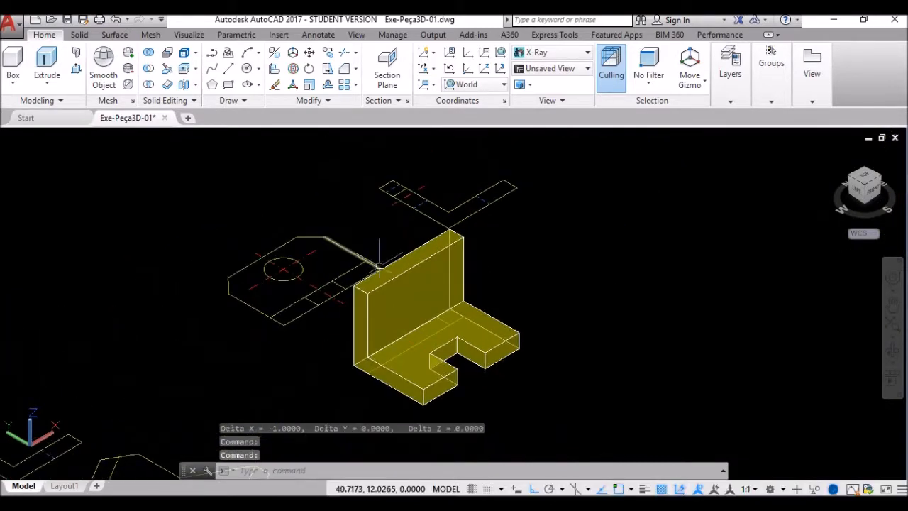
left_click(13, 80)
left_click(39, 135)
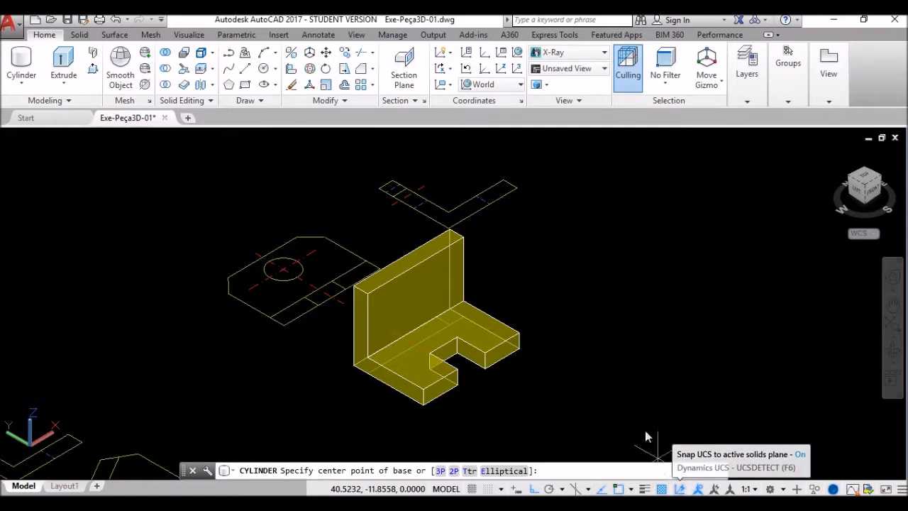
scroll(483, 249, "up", 2)
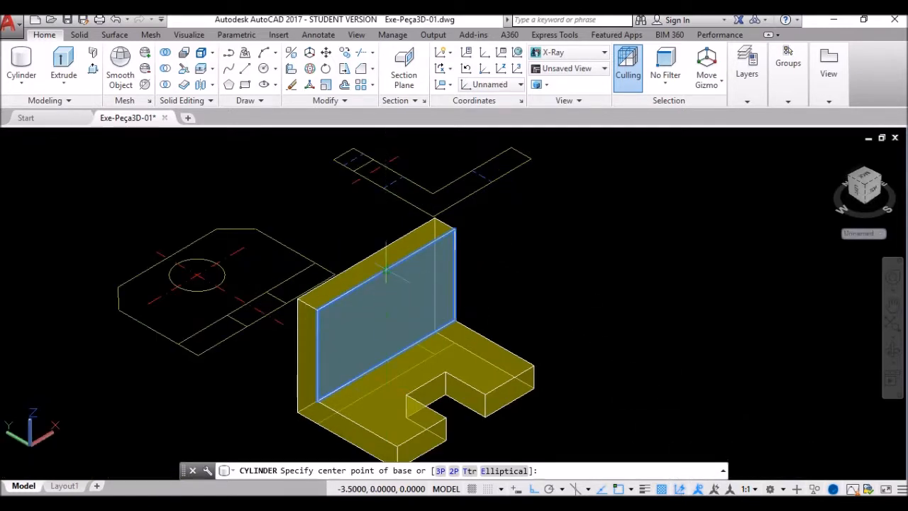
left_click(386, 316)
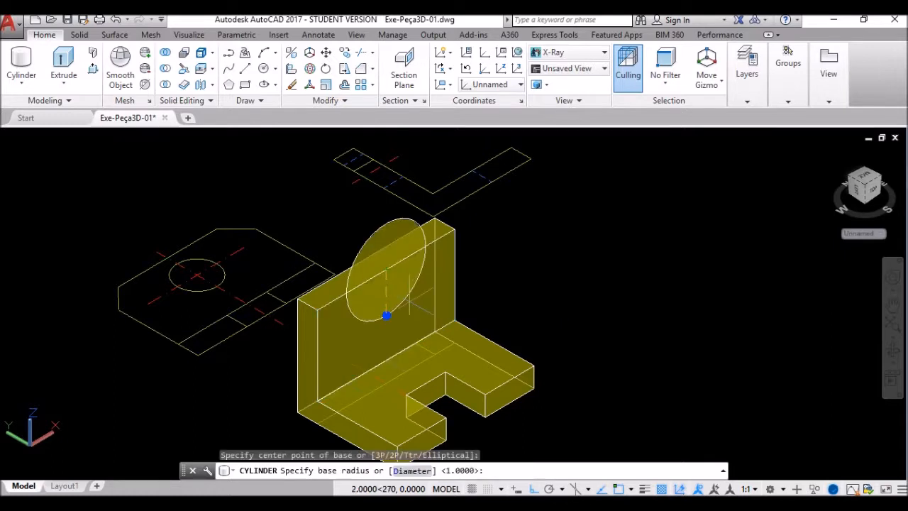
type("1")
key("Return")
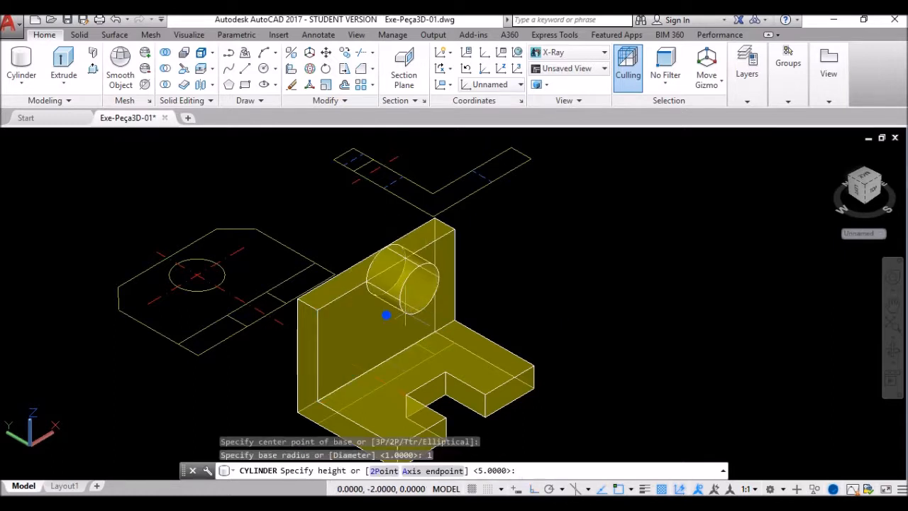
key("Return")
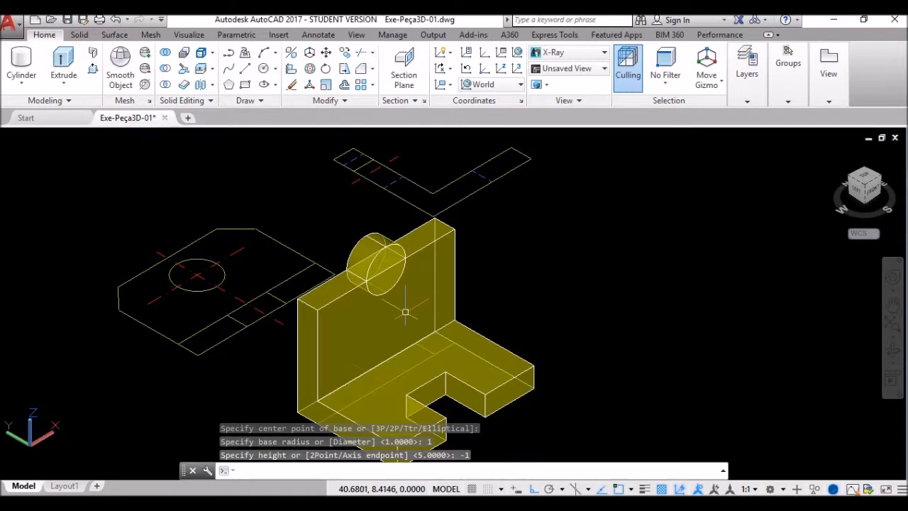
Step: Move the cylinder 1.5 units straight down from the wall's top edge
scroll(405, 312, "up", 2)
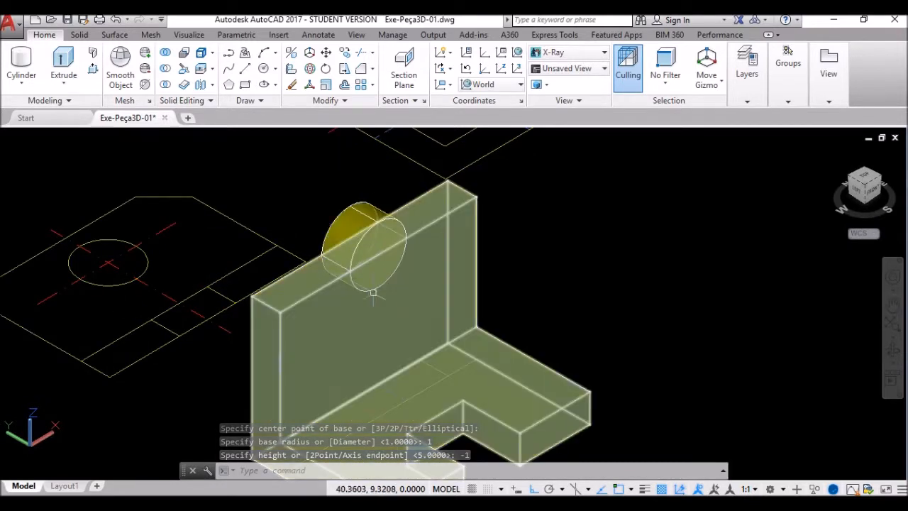
left_click(325, 53)
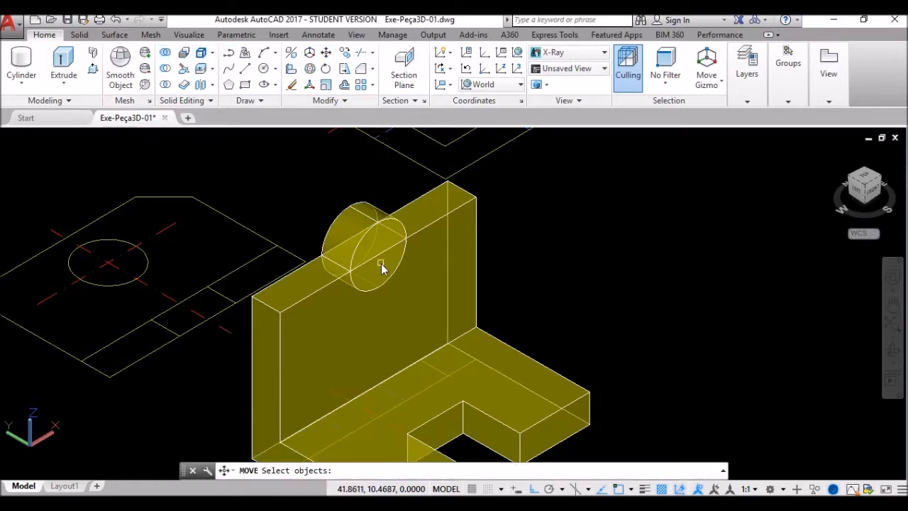
left_click(344, 225)
key("Return")
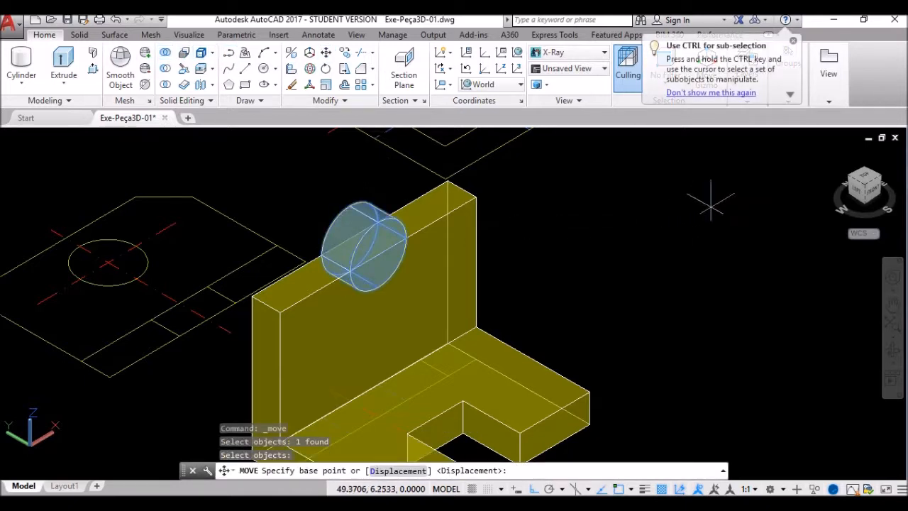
left_click(694, 211)
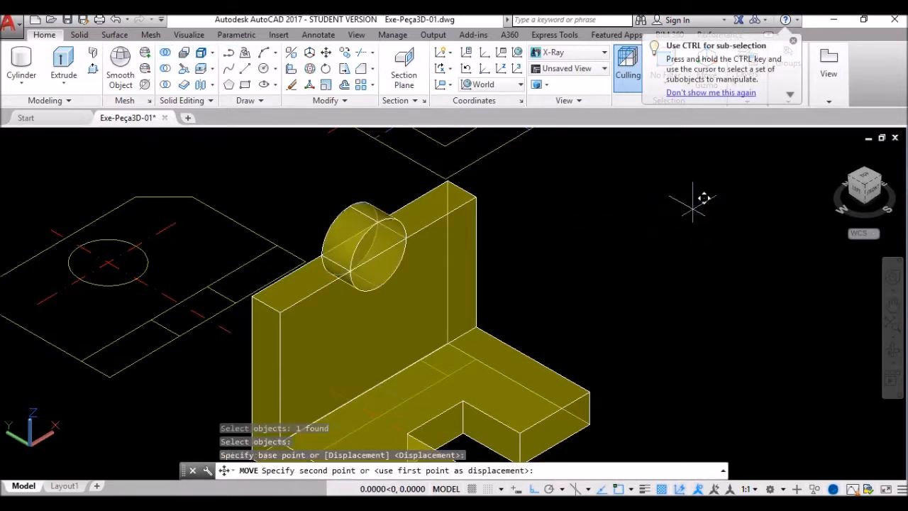
type("1.5")
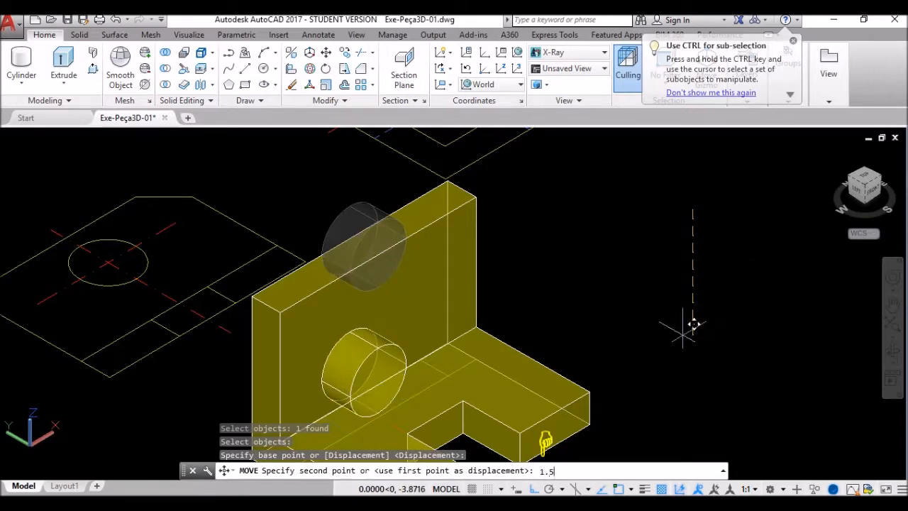
key("Return")
Step: Subtract the cylinder from the bracket solid to cut the round hole through the upright wall
mouse_move(358, 310)
middle_mouse_down("shift")
mouse_move(296, 334)
mouse_move(472, 314)
mouse_move(364, 320)
middle_mouse_up("shift")
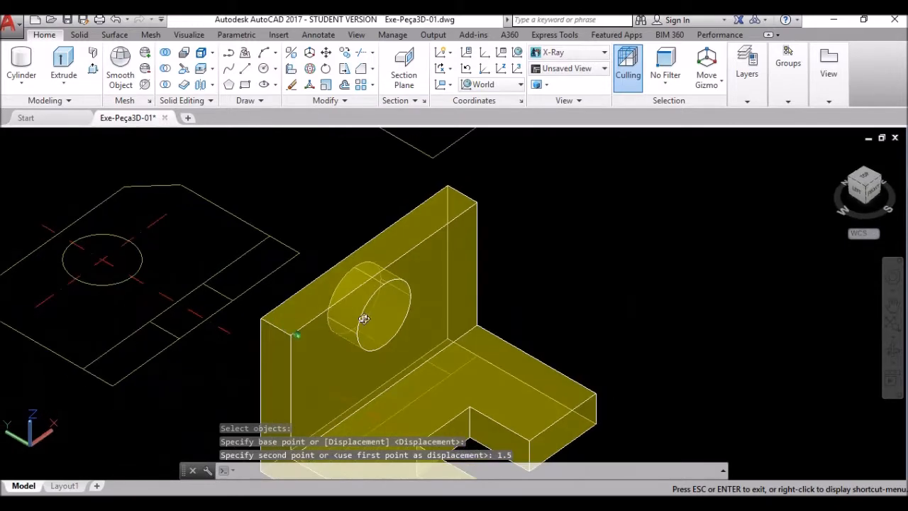
left_click(167, 71)
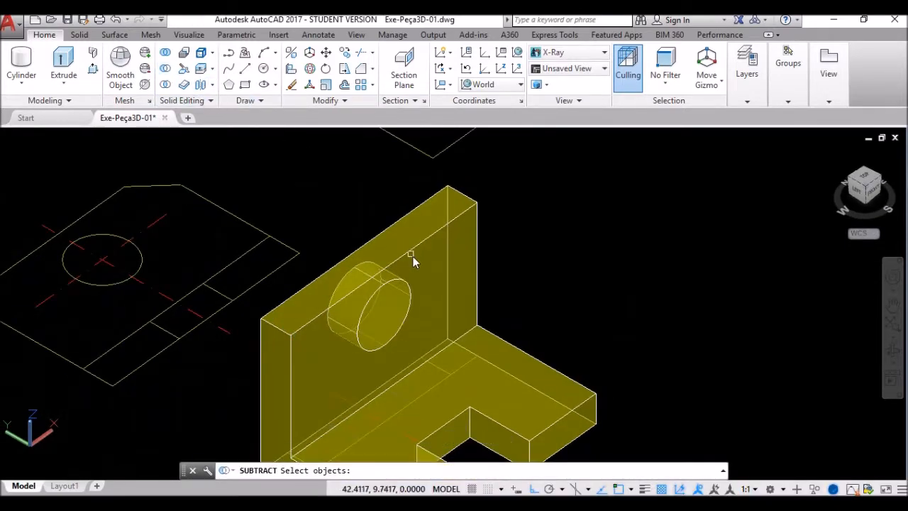
left_click(426, 237)
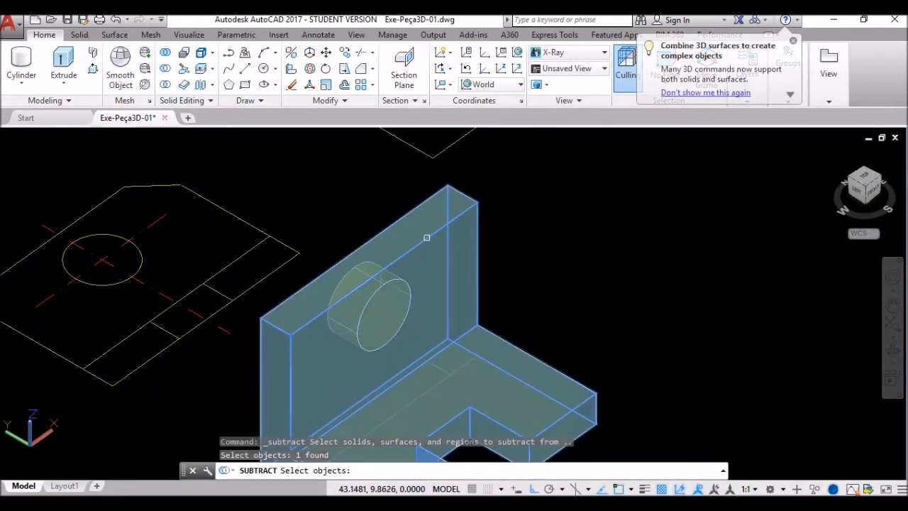
key("Return")
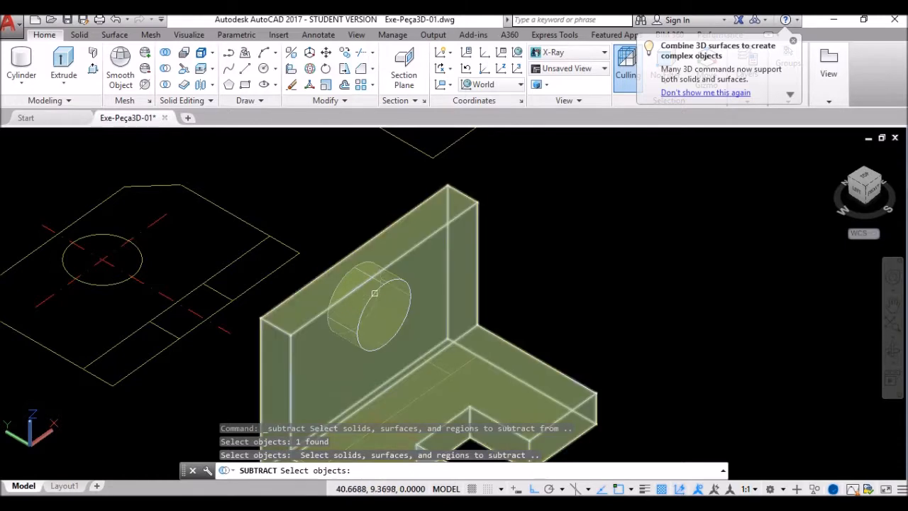
left_click(374, 293)
key("Return")
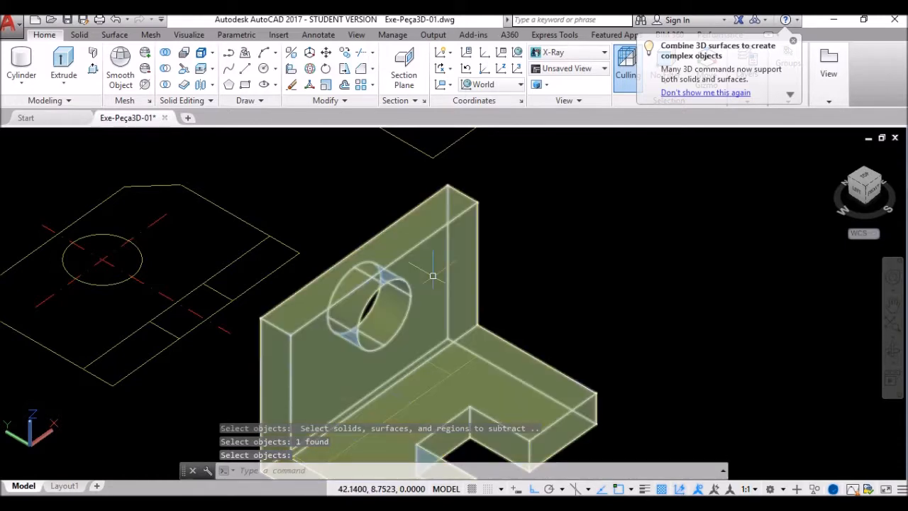
Step: Chamfer both upper corners of the upright wall with distances of 1, using the wall's top face as the base surface
left_click(362, 69)
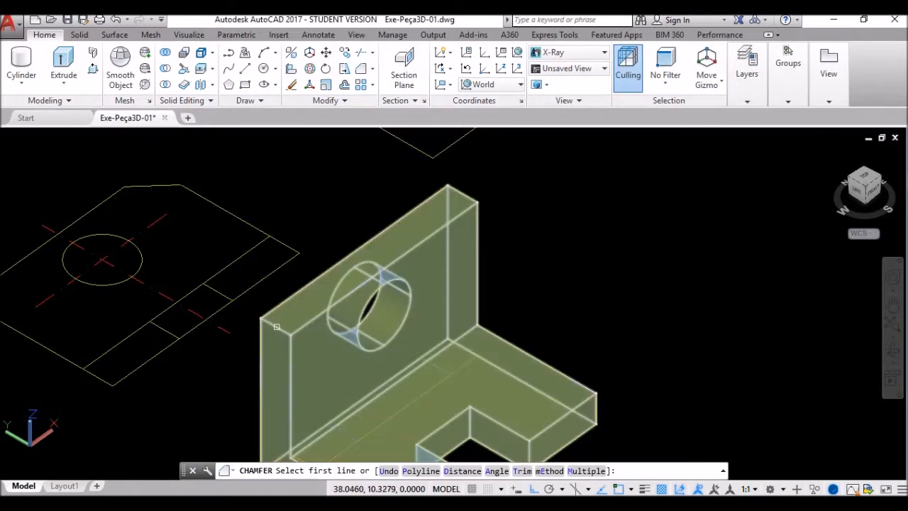
left_click(276, 327)
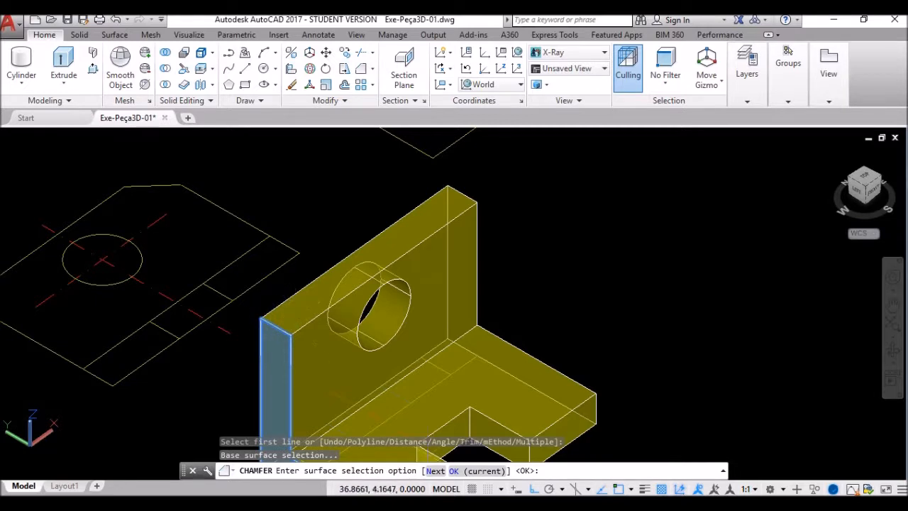
left_click(436, 471)
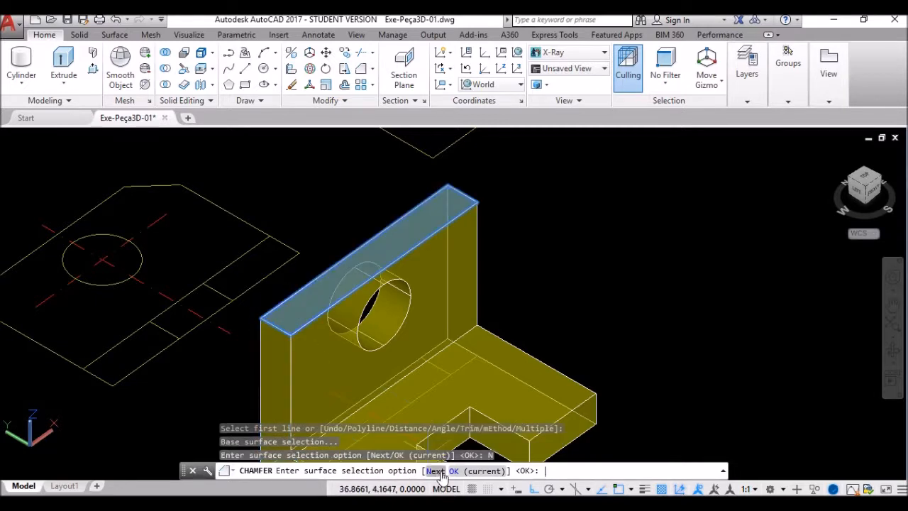
left_click(453, 470)
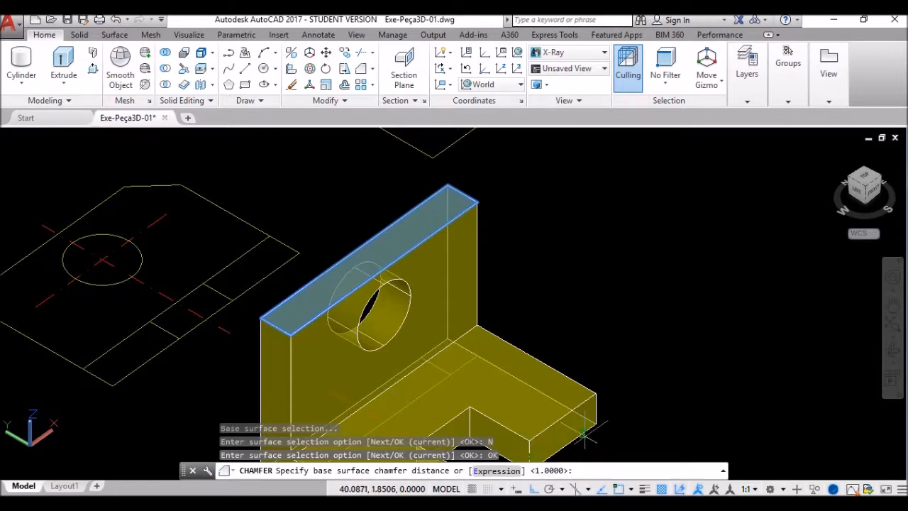
key("Return")
key("Return")
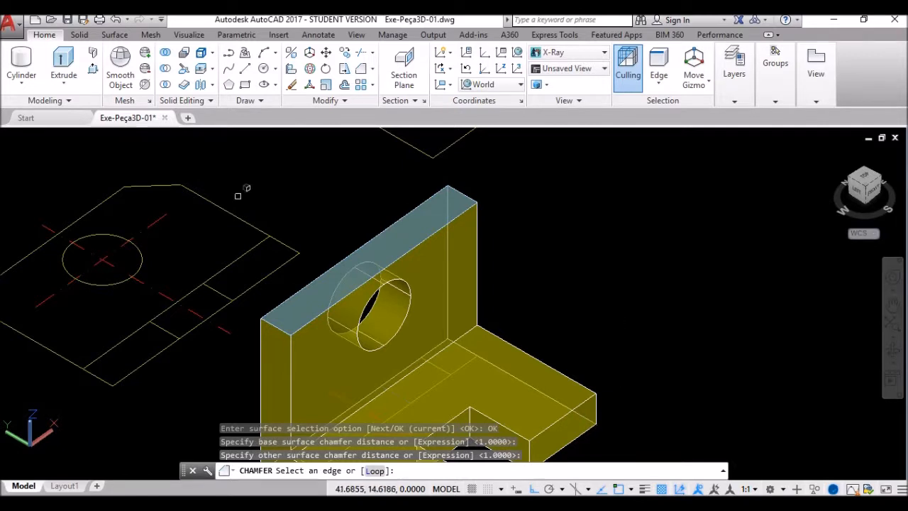
left_click(278, 329)
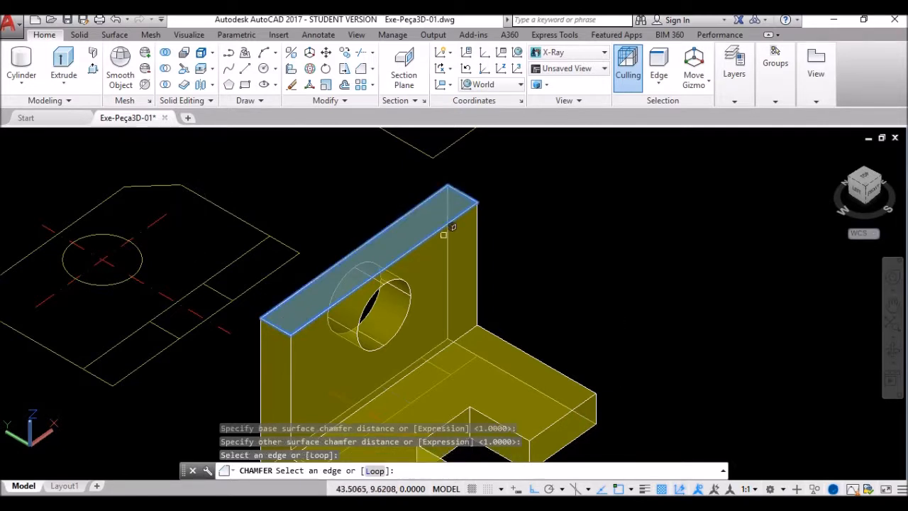
left_click(467, 195)
key("Return")
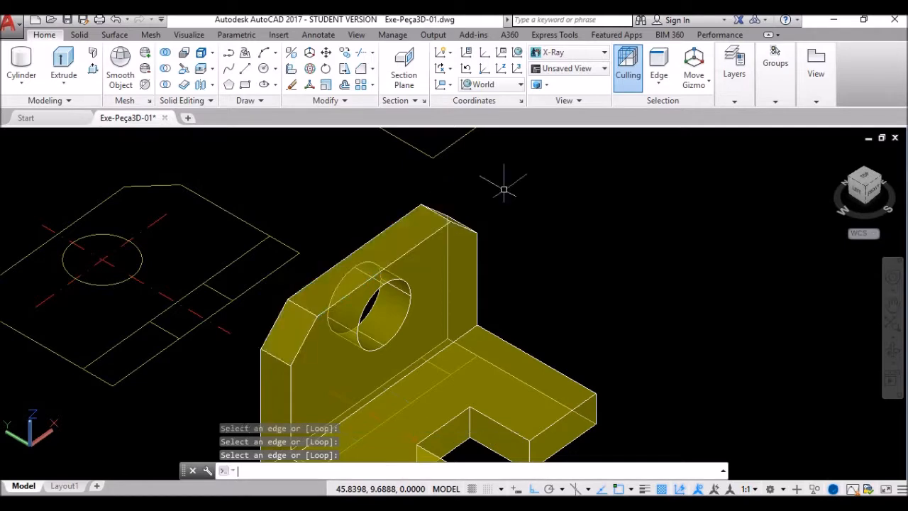
Step: Erase the complete bracket solid so only the 2D views remain
scroll(427, 188, "down", 2)
mouse_move(518, 263)
middle_mouse_down("shift")
mouse_move(468, 239)
mouse_move(503, 251)
mouse_move(507, 263)
middle_mouse_up("shift")
left_click(437, 230)
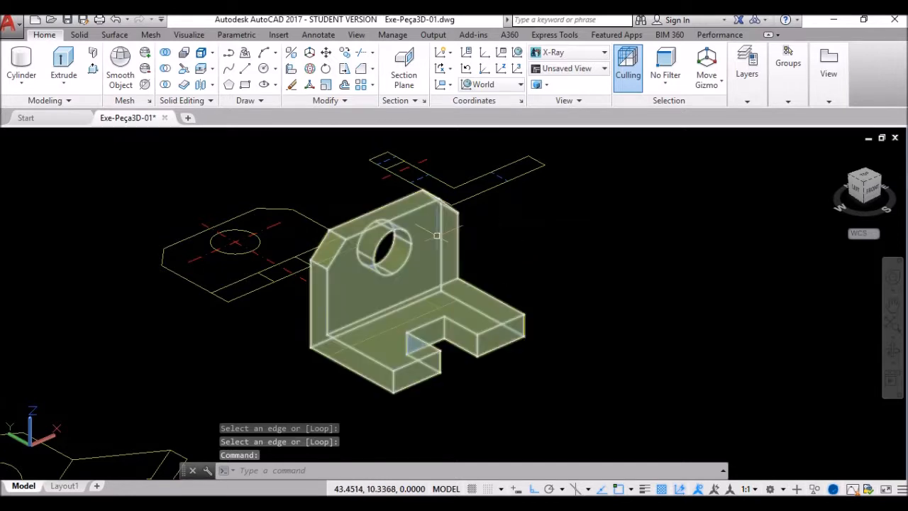
type("e")
key("Return")
mouse_move(487, 283)
middle_mouse_down("shift")
mouse_move(468, 301)
mouse_move(483, 304)
middle_mouse_up("shift")
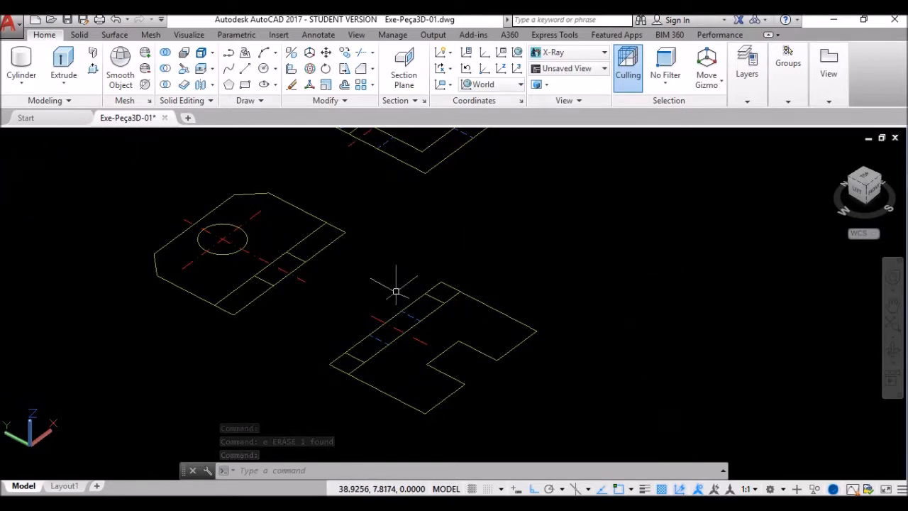
Step: Erase the inner edge lines, hidden lines and centerline from the notched top view, leaving only its outer outline
scroll(445, 323, "up", 2)
left_click(449, 324)
left_click(432, 285)
type("e")
key("Return")
left_click(433, 338)
left_click(399, 313)
type("e")
key("Return")
left_click(410, 336)
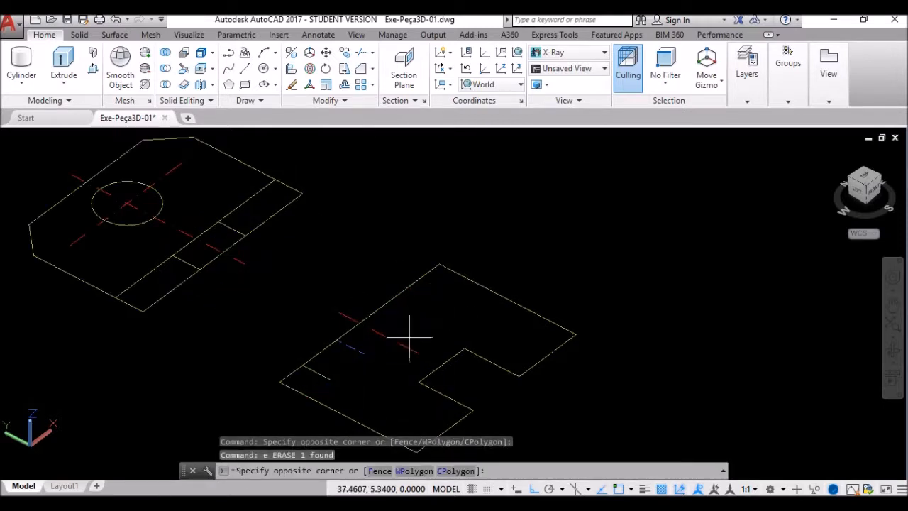
left_click(389, 356)
type("e")
key("Return")
left_click(373, 346)
left_click(355, 366)
type("e")
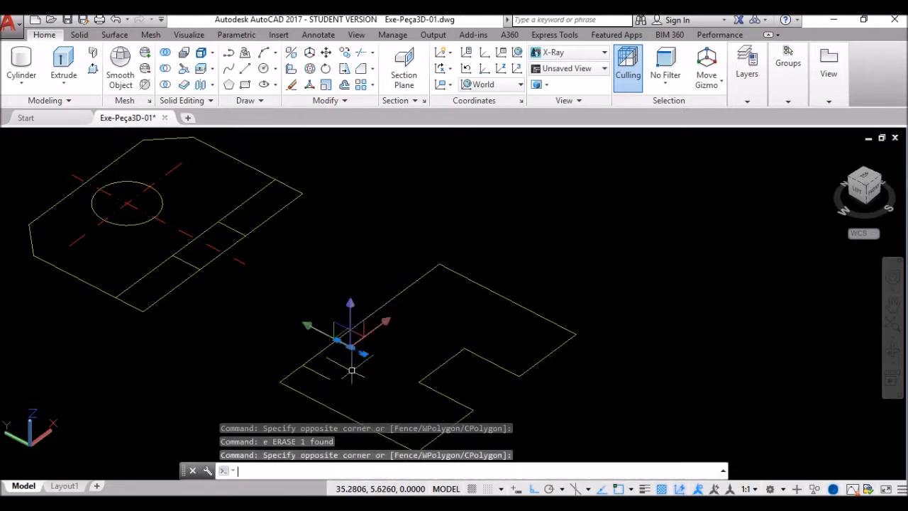
key("Return")
Step: Erase the long base edge line and the two short notch lines inside the front view
middle_click_drag(95, 235, 183, 255)
left_click(312, 232)
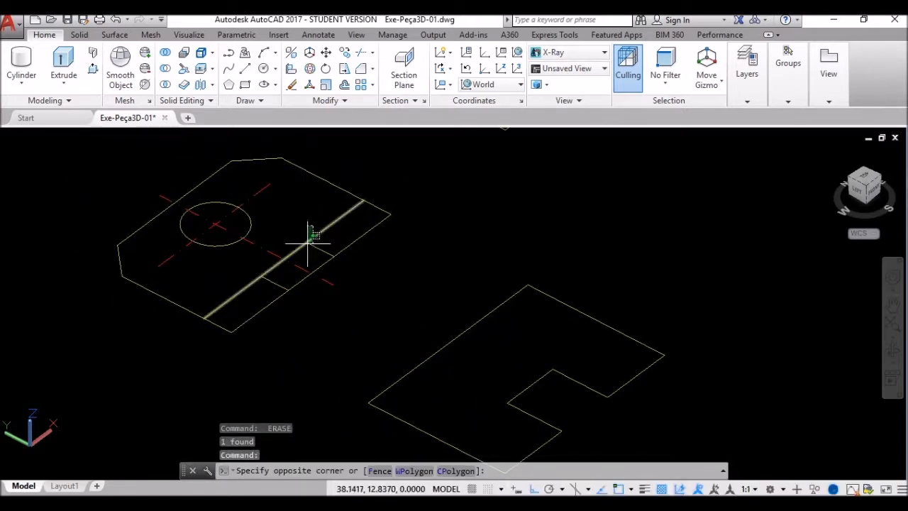
left_click(296, 243)
type("e")
key("Return")
left_click(259, 267)
left_click(248, 287)
left_click(271, 266)
left_click(253, 284)
type("e")
key("Return")
Step: Erase both centerlines from the front view, keeping its outline and the hole circle
scroll(287, 216, "down", 2)
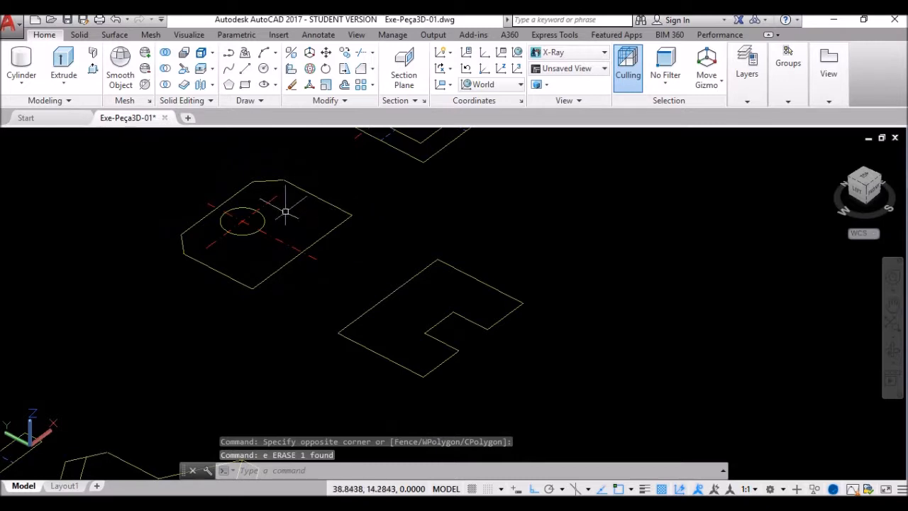
left_click(262, 214)
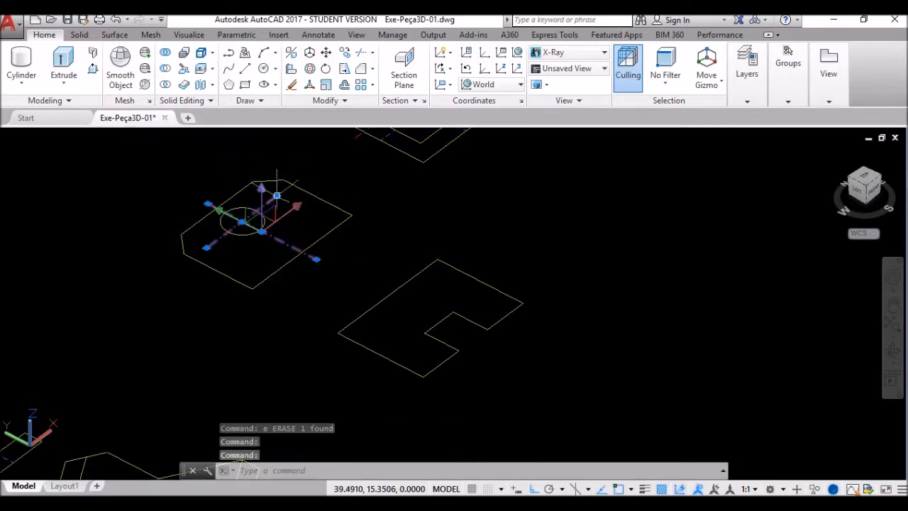
type("e")
key("Return")
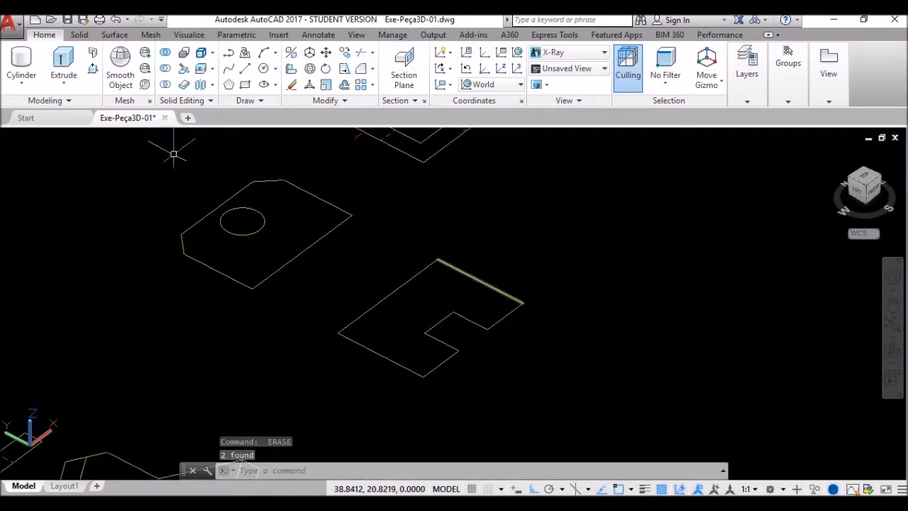
Step: Presspull the area inside the notched top-view outline to a height of 1
left_click(93, 69)
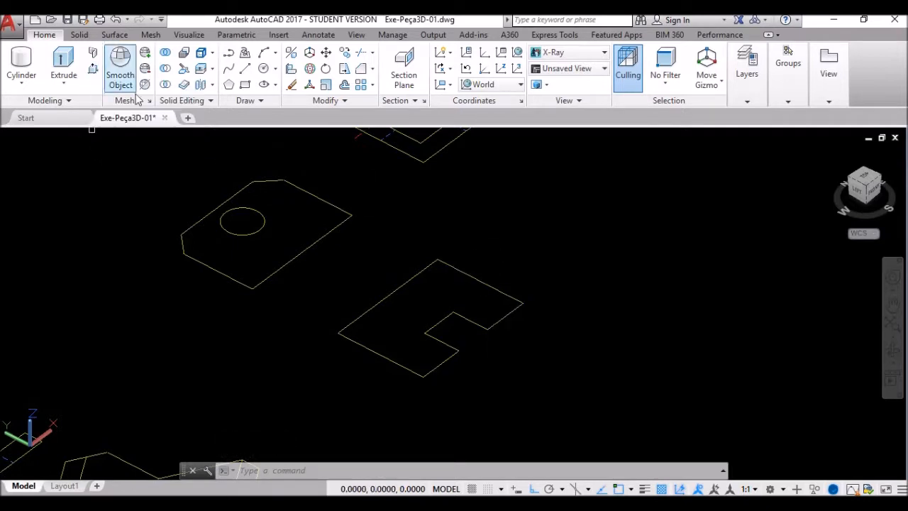
left_click(452, 292)
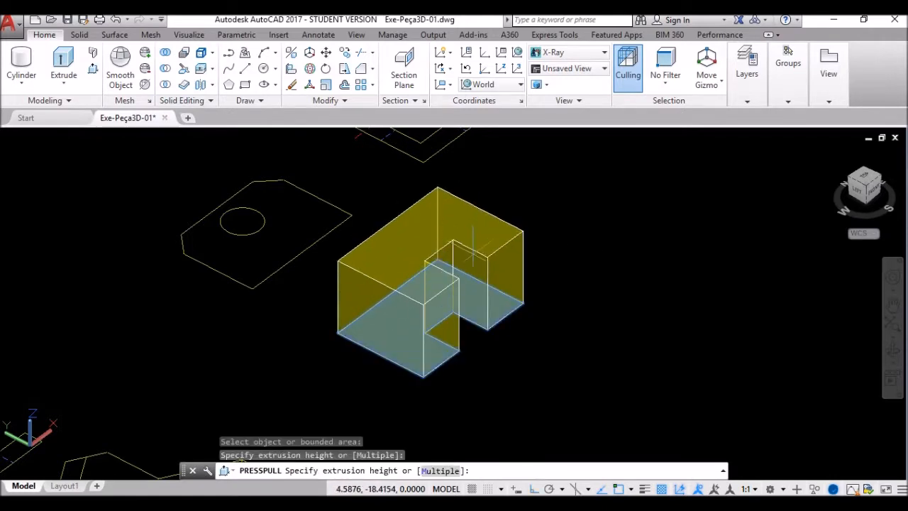
key("Return")
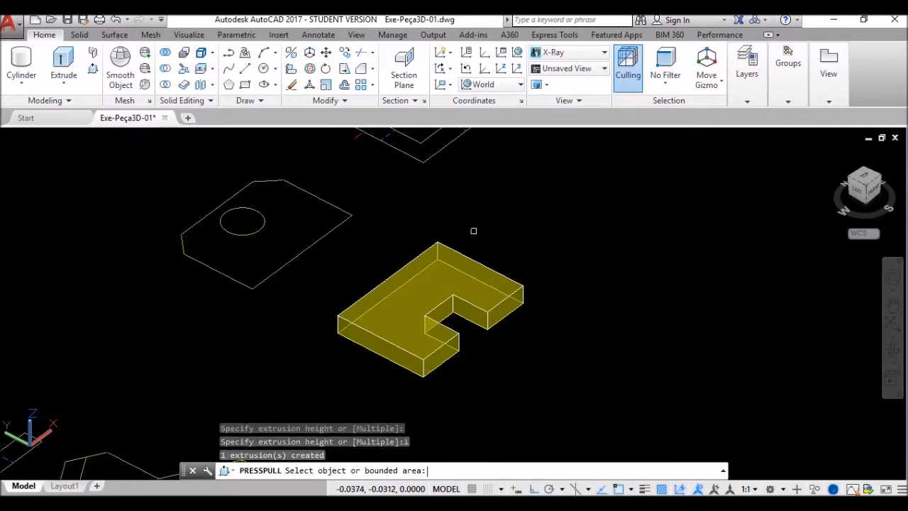
Step: Presspull the front-view area around the circle to a height of 1, leaving the hole open
left_click(304, 219)
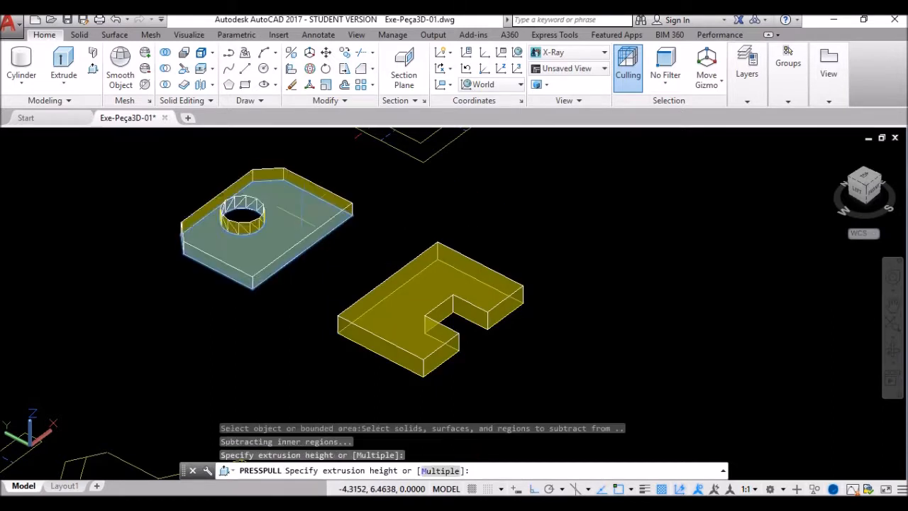
type("1")
key("Return")
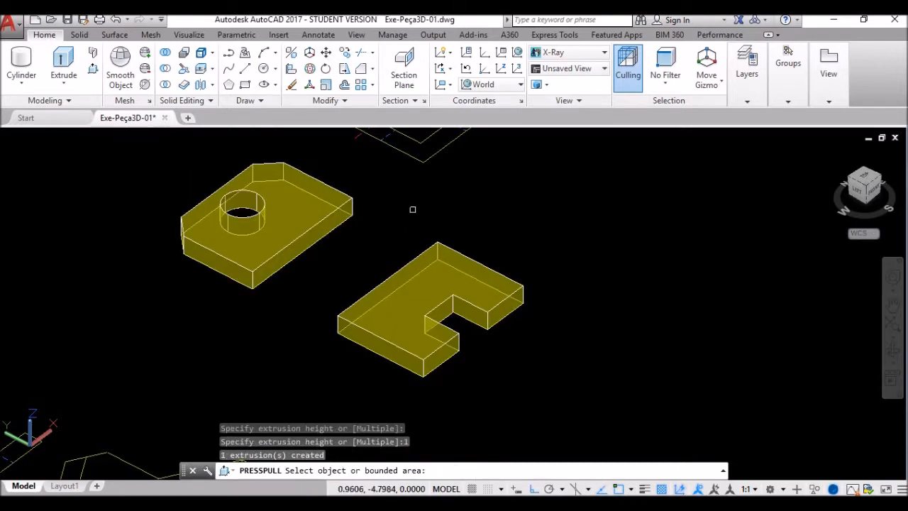
key("Return")
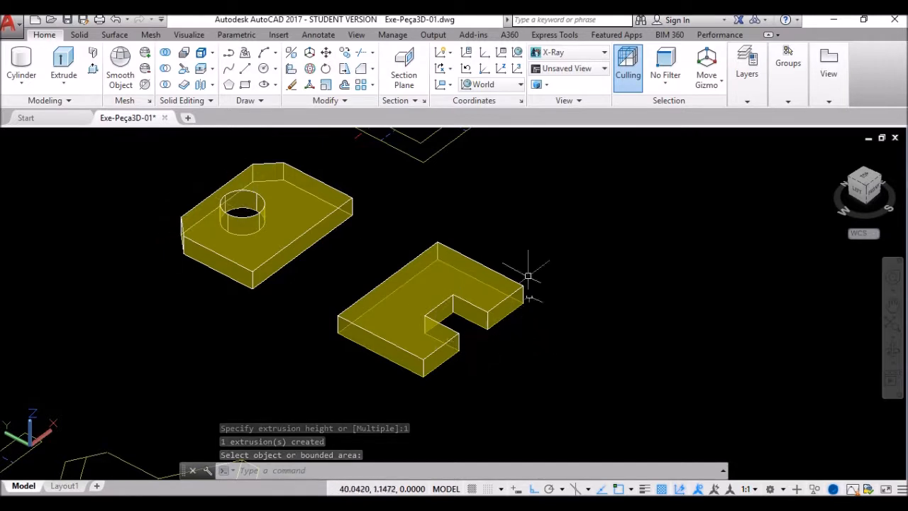
Step: Rotate the plate with the hole in 3D about the X axis so it stands upright, chamfered corners up
left_click(310, 68)
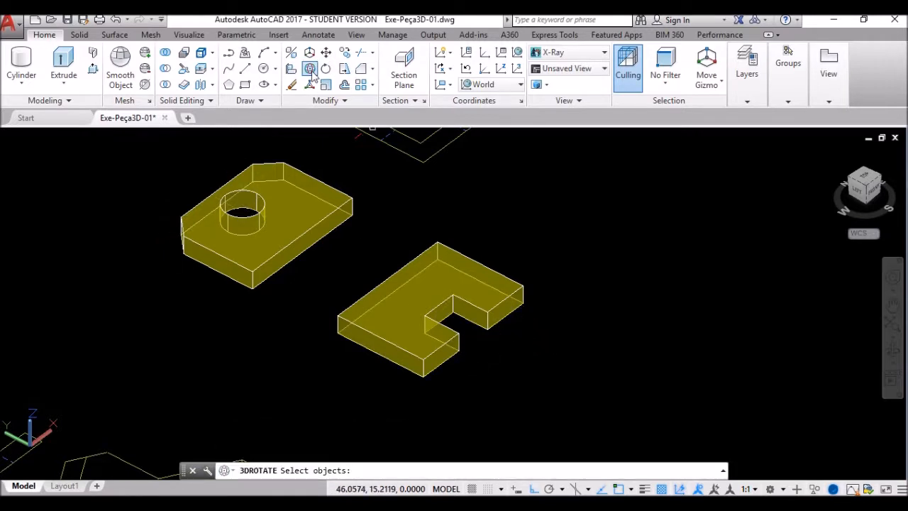
left_click(312, 221)
key("Return")
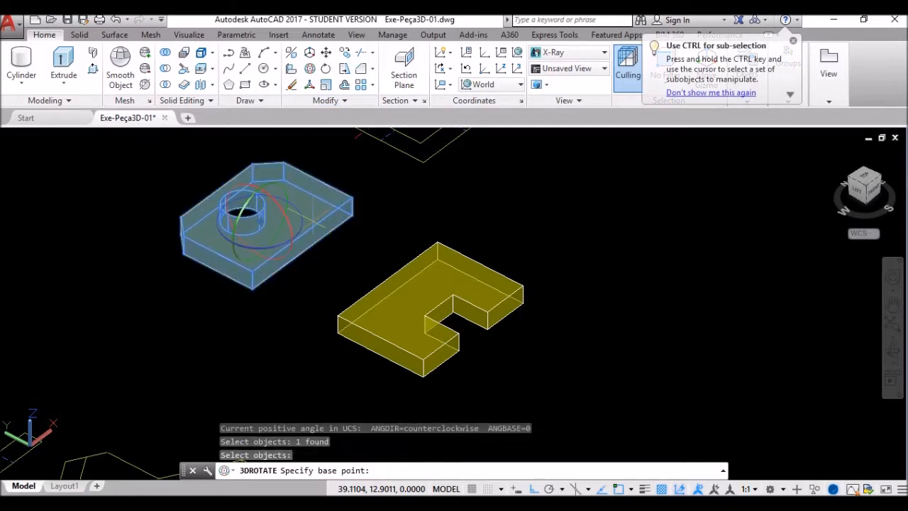
left_click(302, 227)
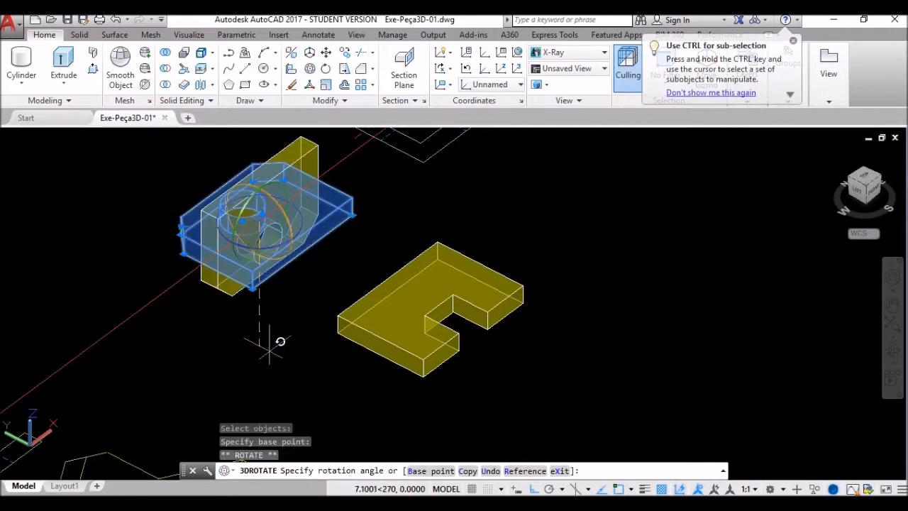
left_click(262, 133)
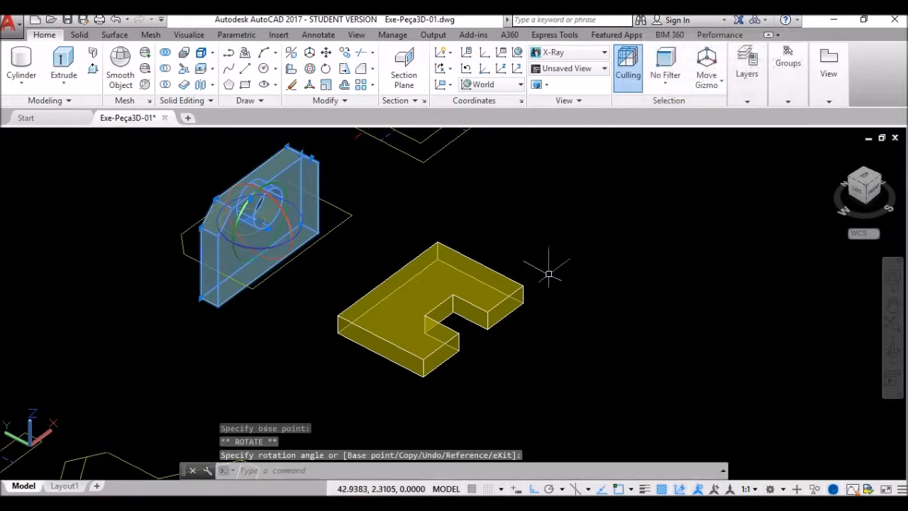
key("Escape")
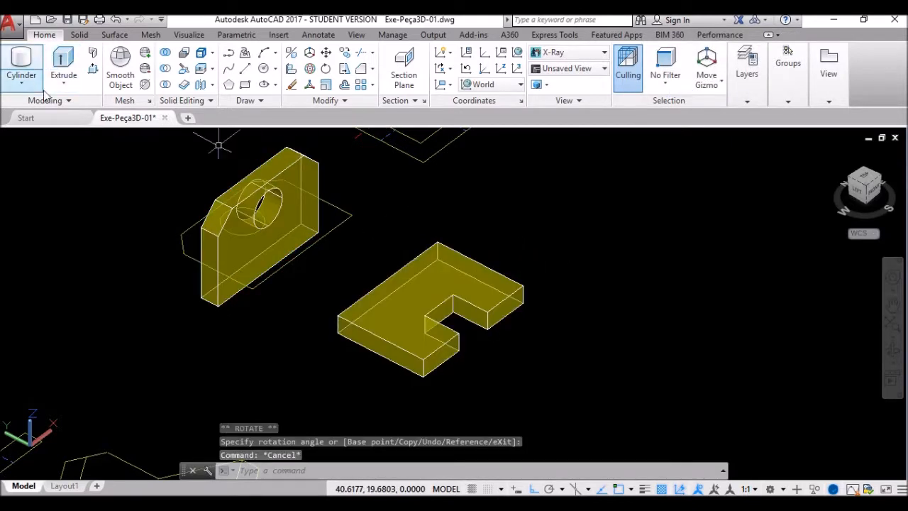
Step: Move the upright plate by its lower rear corner onto the matching lower rear corner of the notched base plate
left_click(326, 53)
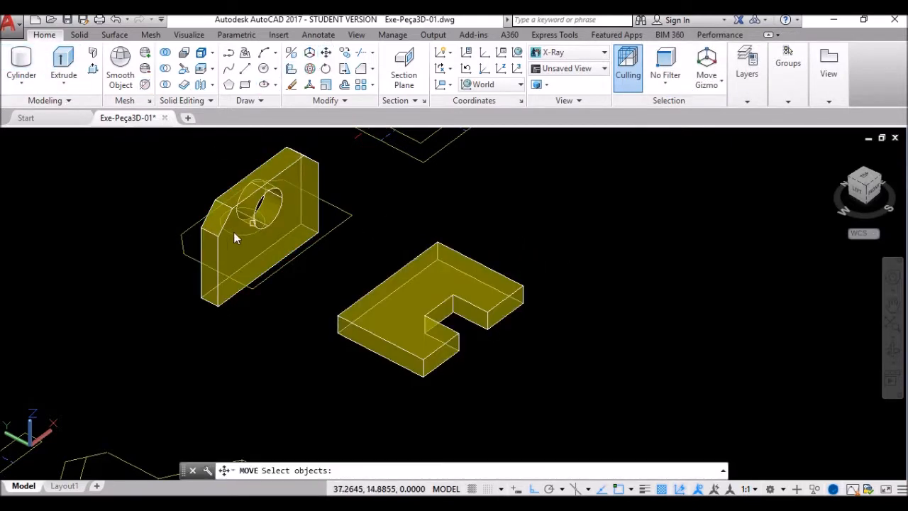
left_click(241, 236)
key("Return")
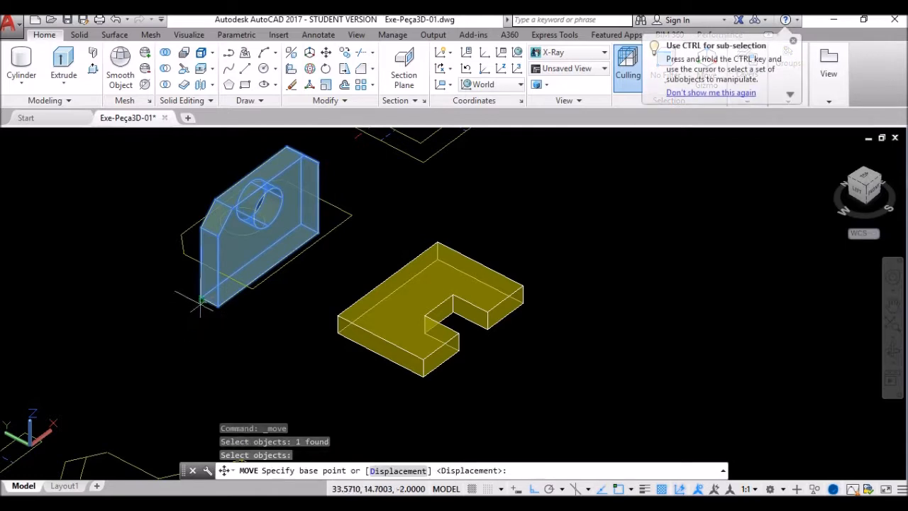
left_click(202, 302)
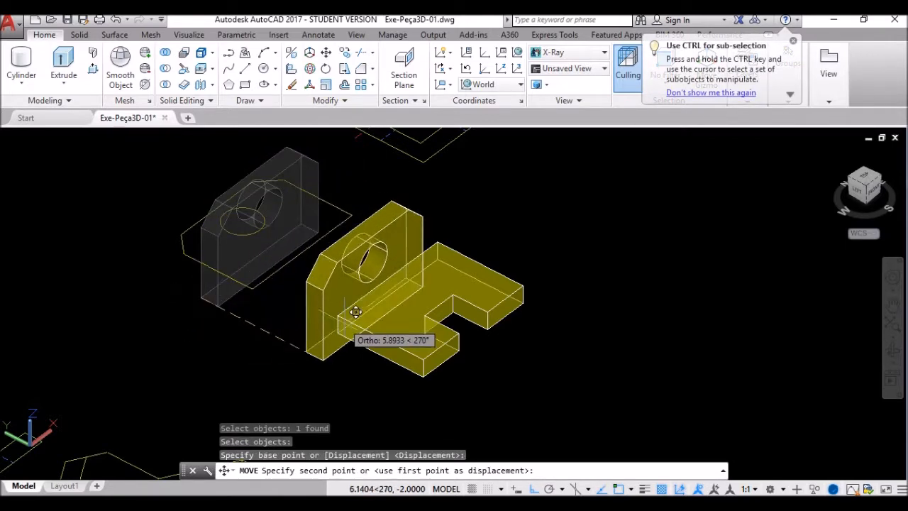
left_click(376, 300)
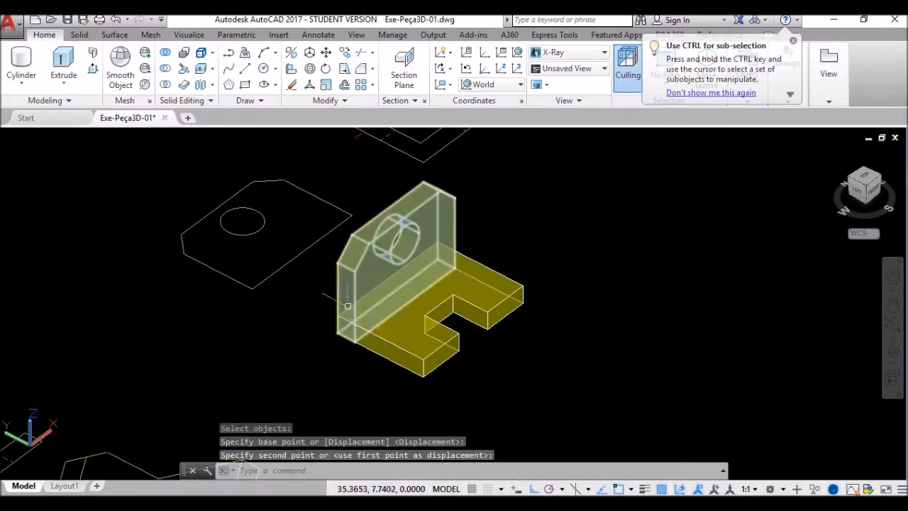
Step: Union the upright wall and the notched base plate into a single bracket solid
left_click(165, 52)
left_click(436, 238)
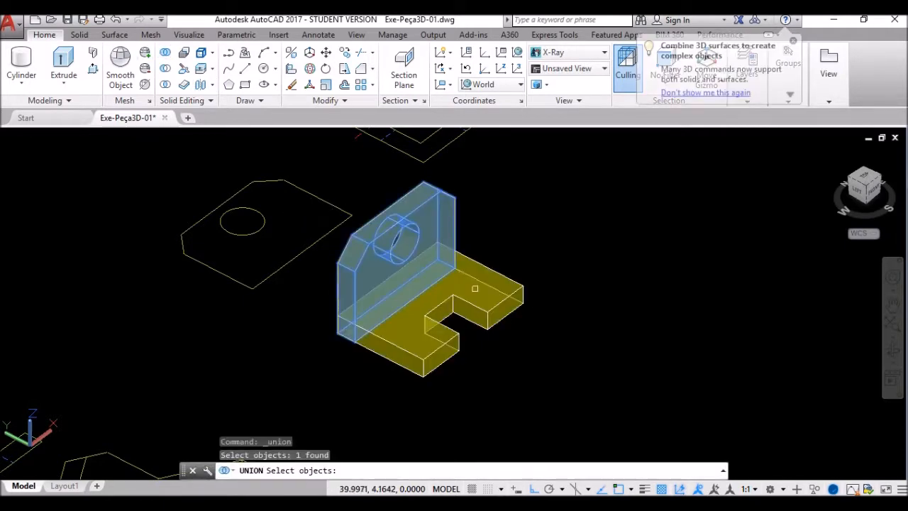
left_click(474, 288)
key("Return")
mouse_move(539, 333)
middle_mouse_down("shift")
mouse_move(456, 334)
mouse_move(500, 324)
mouse_move(539, 338)
middle_mouse_up("shift")
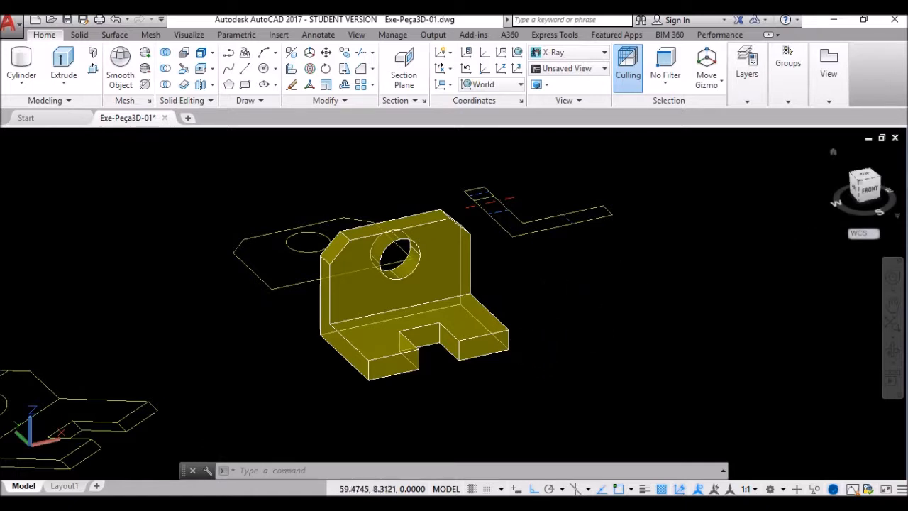
Step: Create a new layer named 3d-base in the layer properties
left_click(746, 102)
left_click(748, 138)
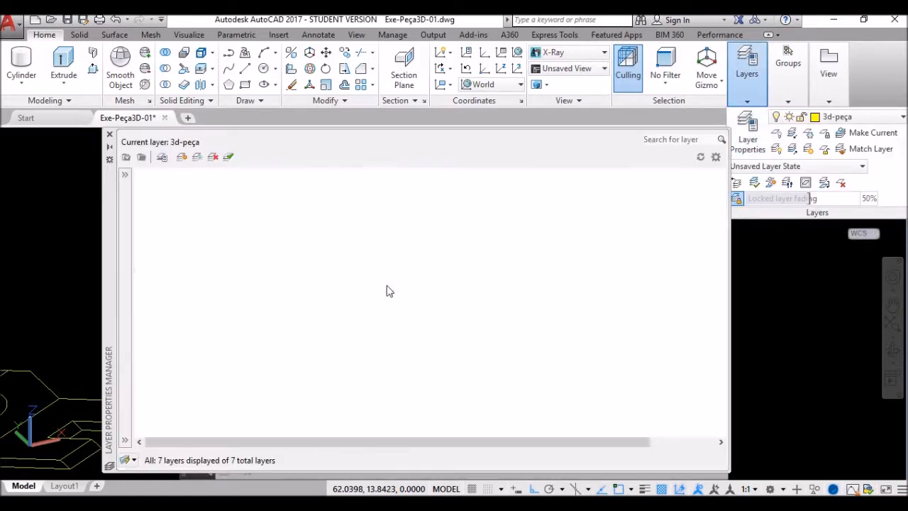
left_click(183, 156)
type("3d-base")
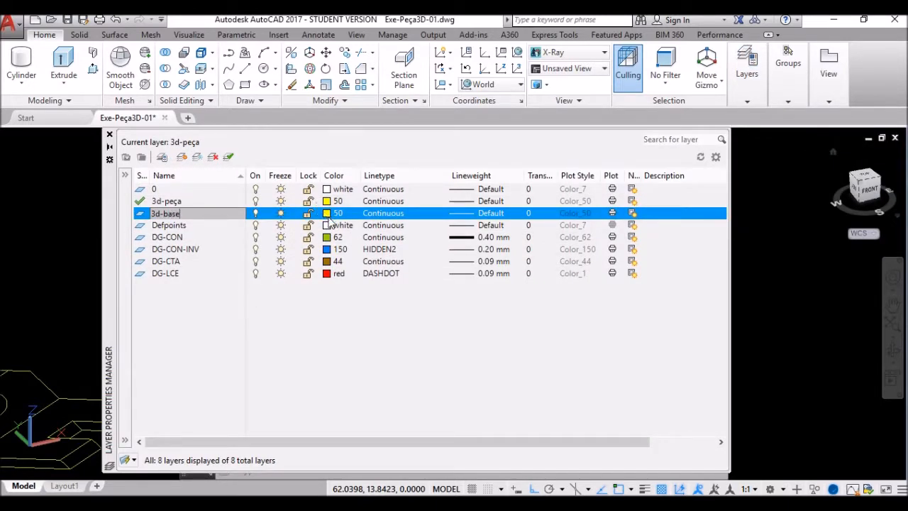
key("Return")
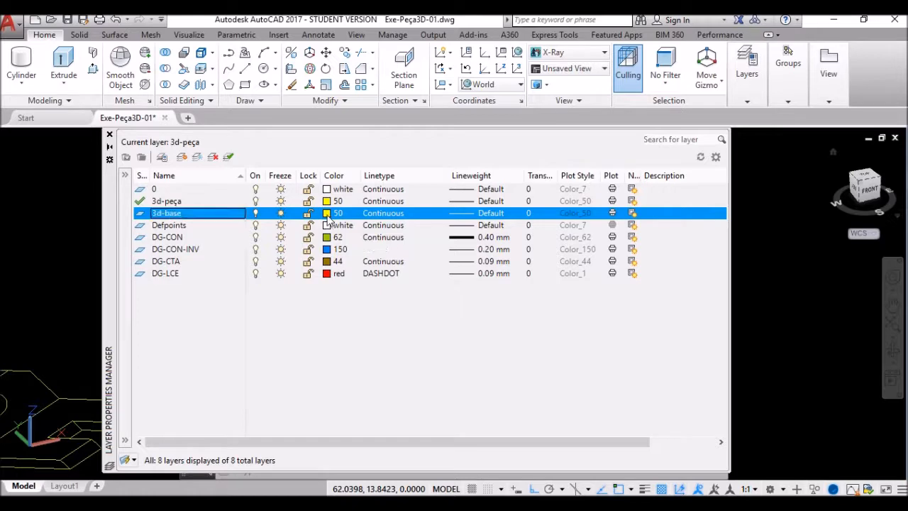
Step: Set the 3d-base layer's color to index 140
left_click(333, 213)
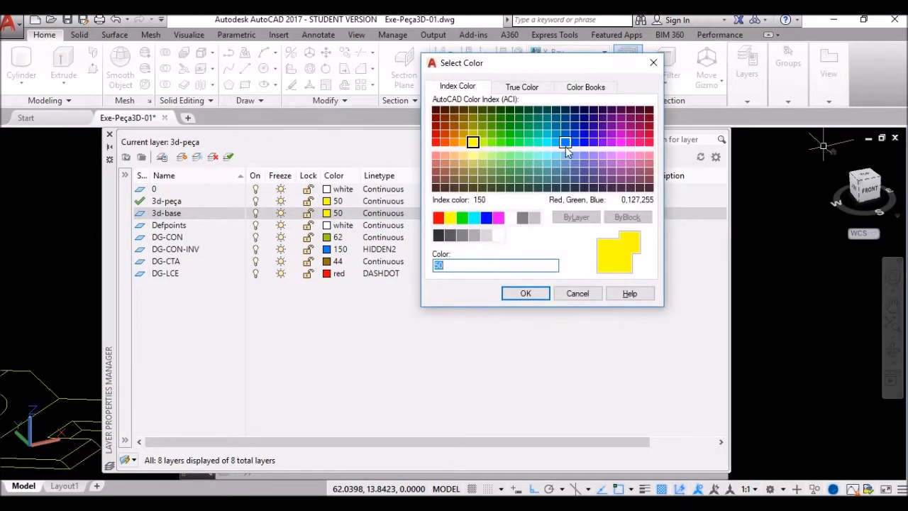
left_click(555, 142)
left_click(525, 293)
Step: Freeze the Defpoints, DG-CON, DG-CON-INV, DG-CTA and DG-LCE layers and close the layer properties
left_click_drag(287, 317, 247, 226)
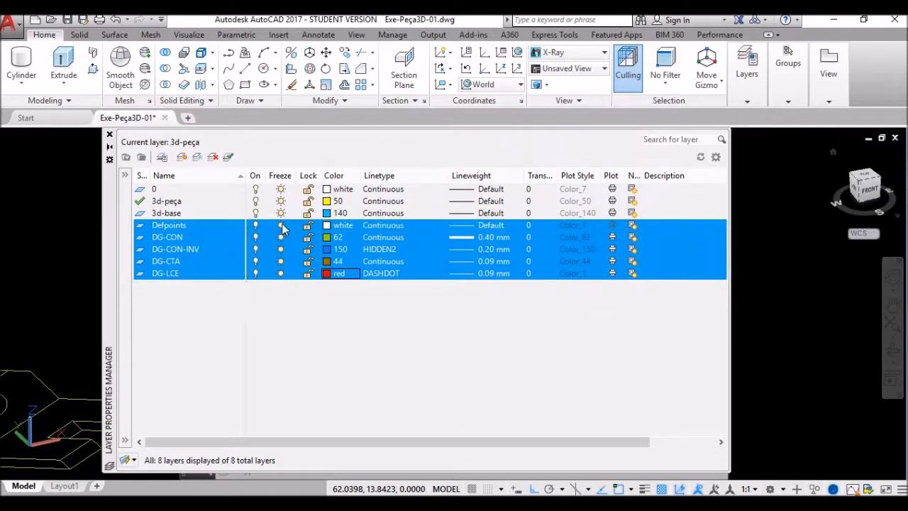
left_click(281, 225)
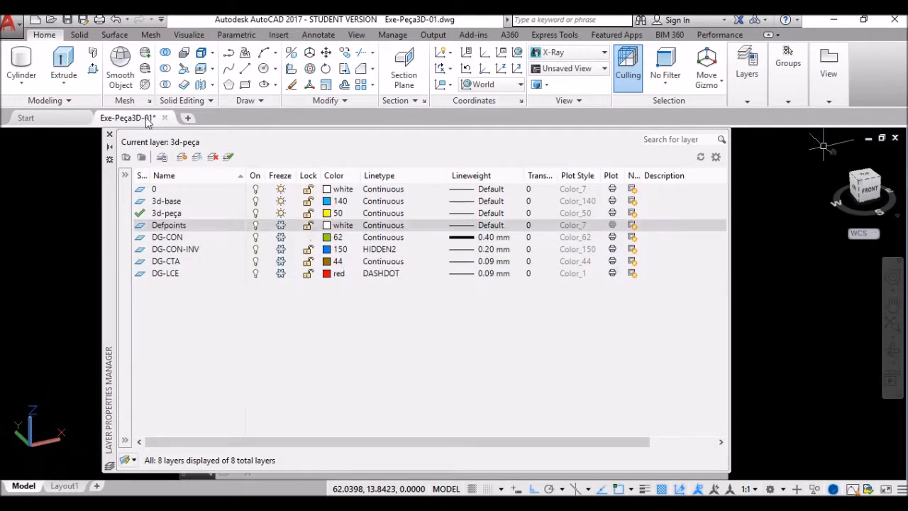
left_click(109, 133)
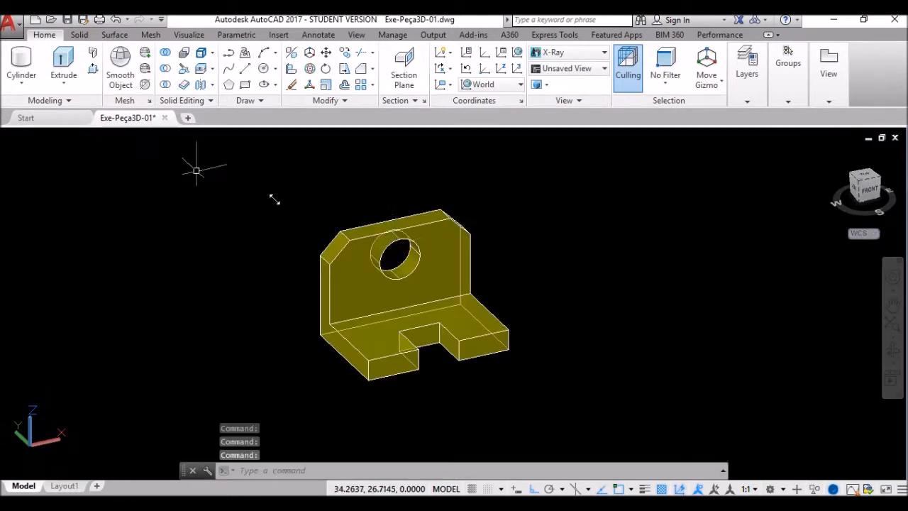
Step: Make 3d-base the current layer and draw a flat cylinder with a radius of about 25 units beneath the bracket
left_click(747, 101)
left_click(787, 116)
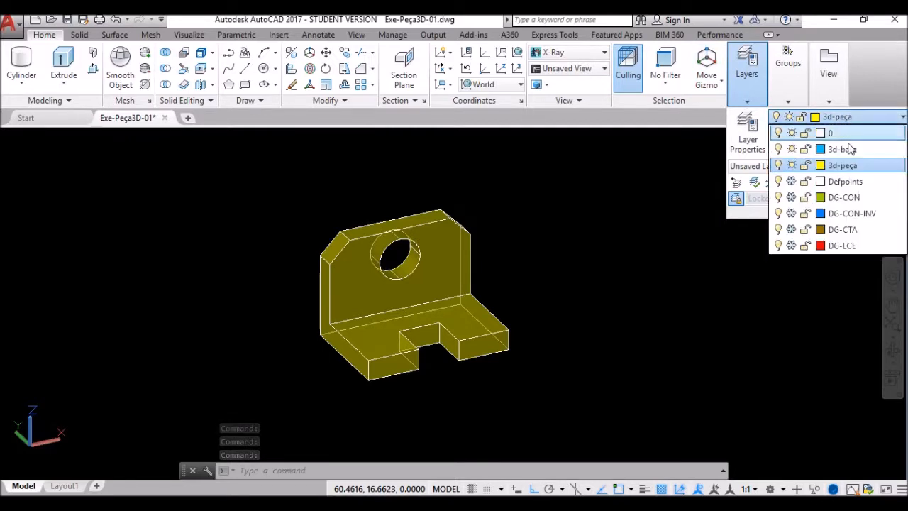
scroll(507, 203, "down", 3)
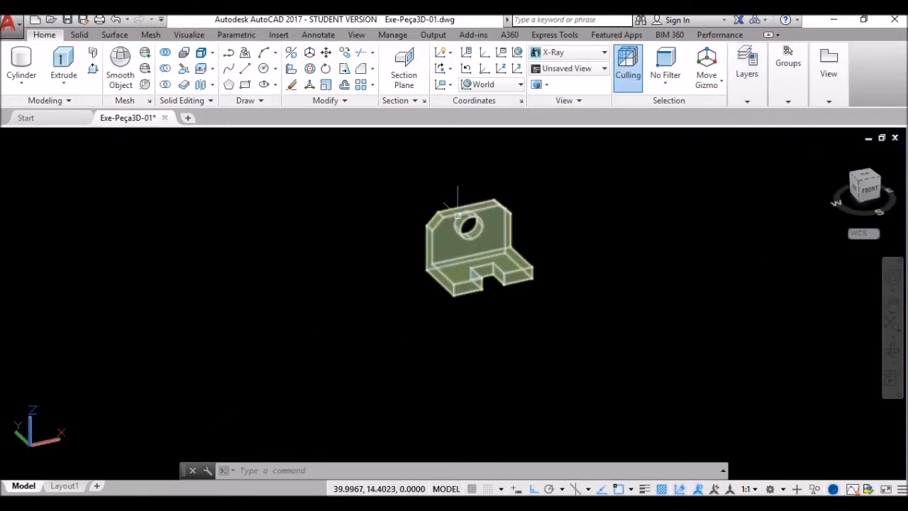
left_click(21, 83)
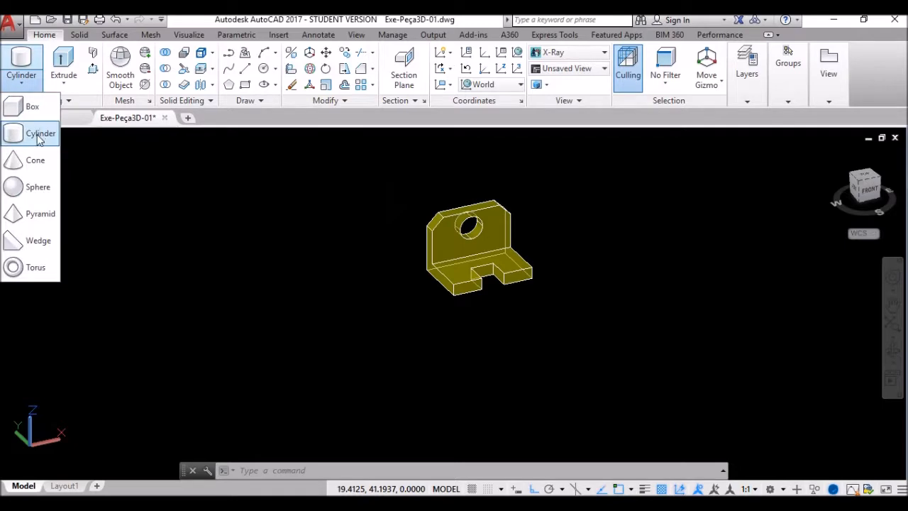
left_click(37, 132)
left_click(438, 281)
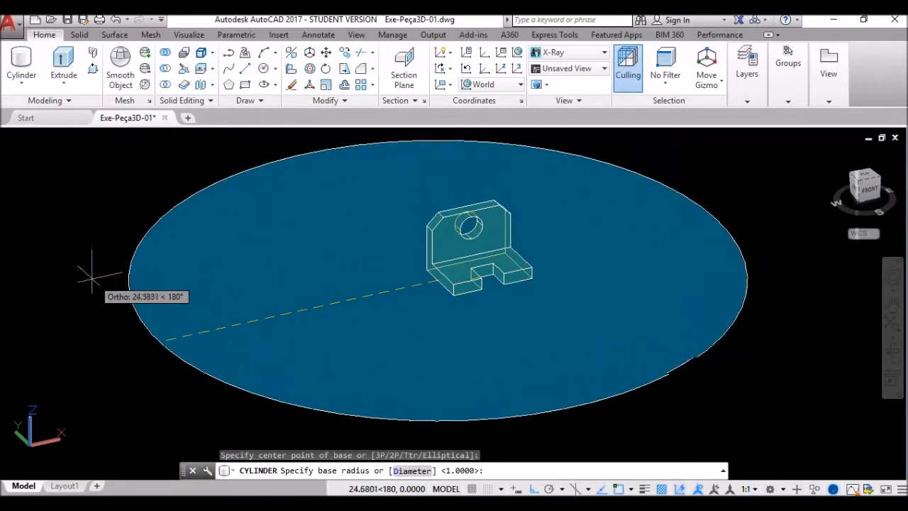
left_click(89, 275)
left_click(71, 330)
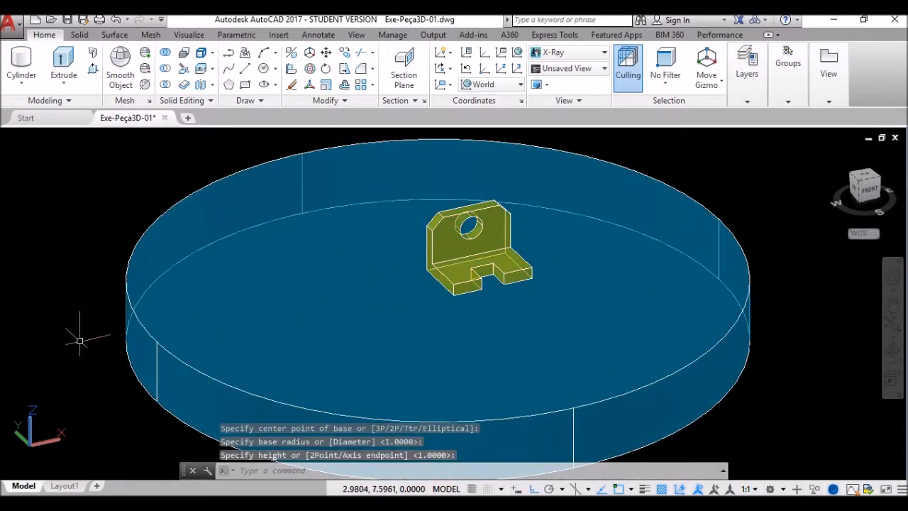
Step: Move the cylinder about 4 units in the positive X direction so it is centred under the bracket
middle_click_drag(524, 313, 442, 322)
scroll(518, 324, "down", 2)
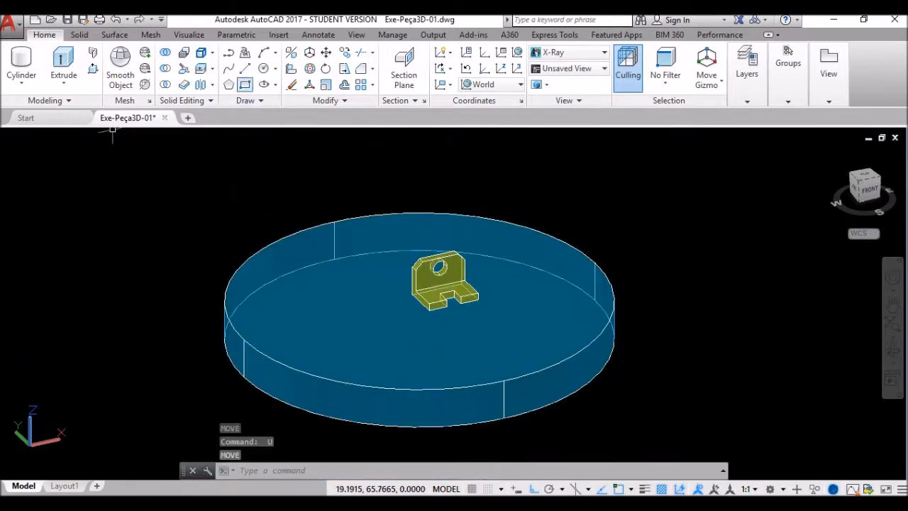
left_click(325, 53)
left_click(539, 383)
key("Return")
left_click(671, 370)
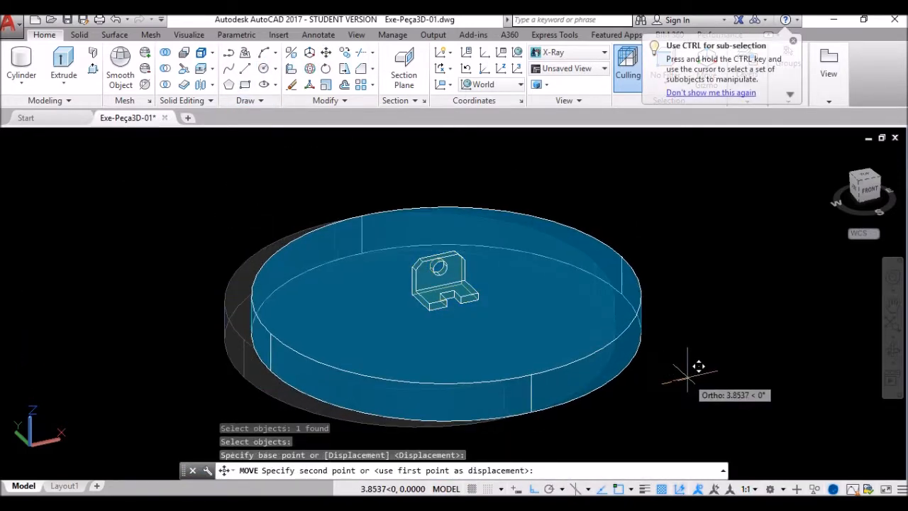
left_click(698, 367)
middle_click_drag(709, 369, 678, 356)
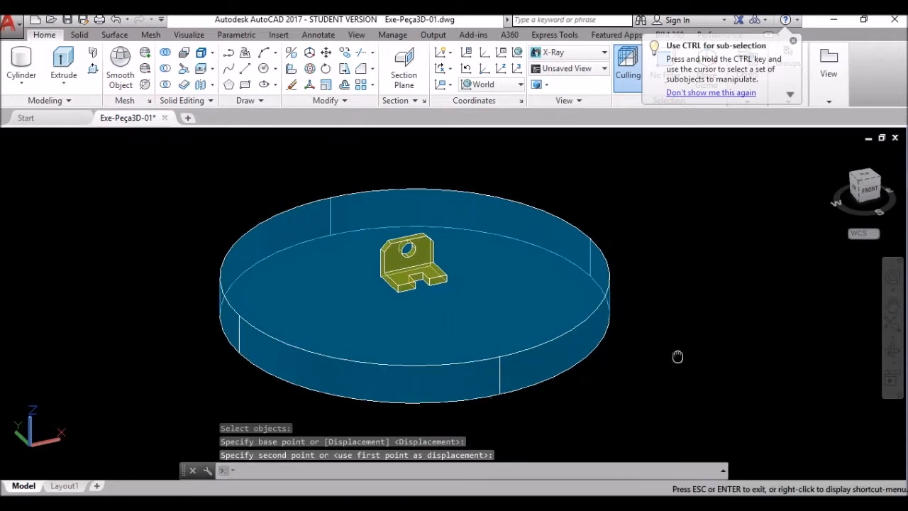
Step: Open the Materials Browser and expand the Autodesk Library to list its material categories
mouse_move(504, 334)
middle_mouse_down("shift")
mouse_move(504, 283)
mouse_move(508, 333)
middle_mouse_up("shift")
scroll(478, 242, "up", 6)
middle_click_drag(441, 269, 486, 332)
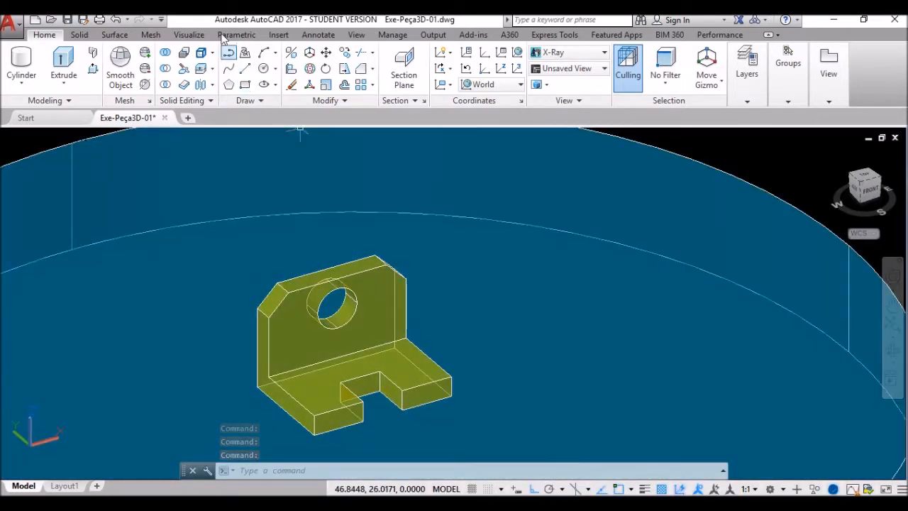
left_click(190, 36)
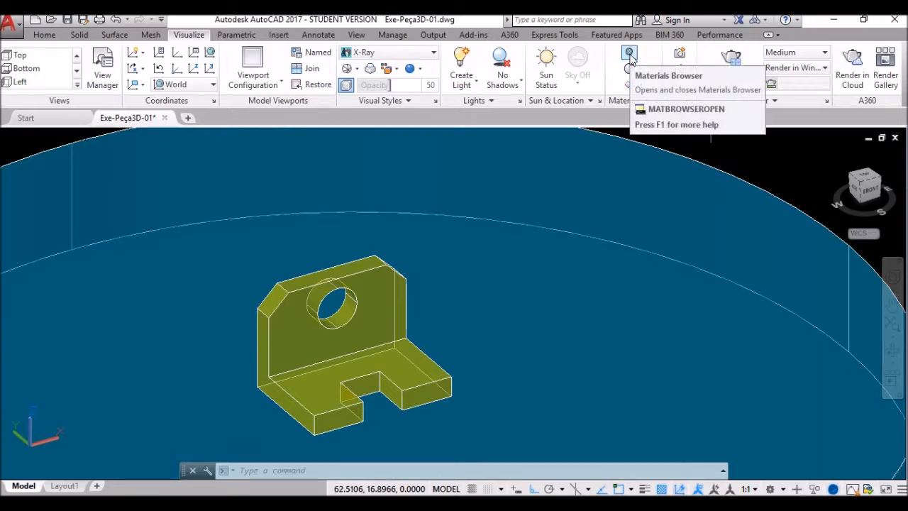
left_click(629, 55)
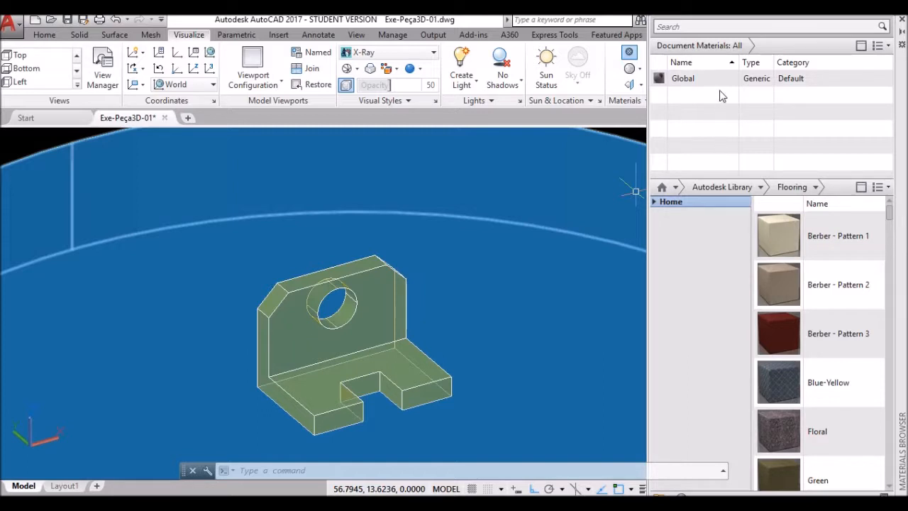
left_click(652, 202)
left_click(659, 225)
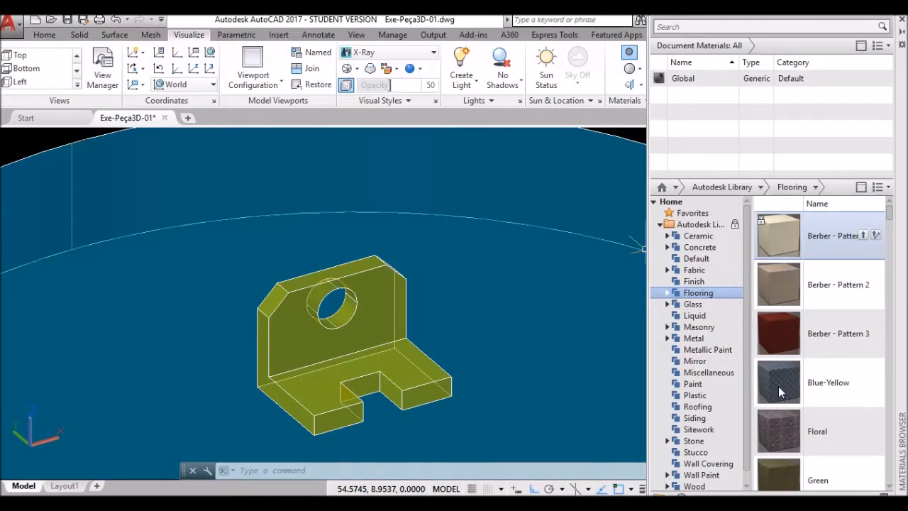
Step: Set the thumbnail size of the document materials to 64 x 64
left_click(887, 188)
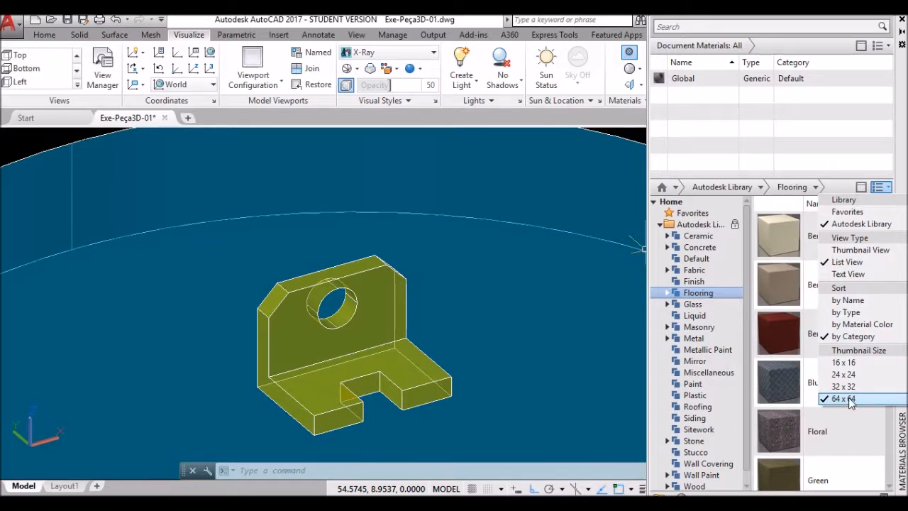
left_click(885, 46)
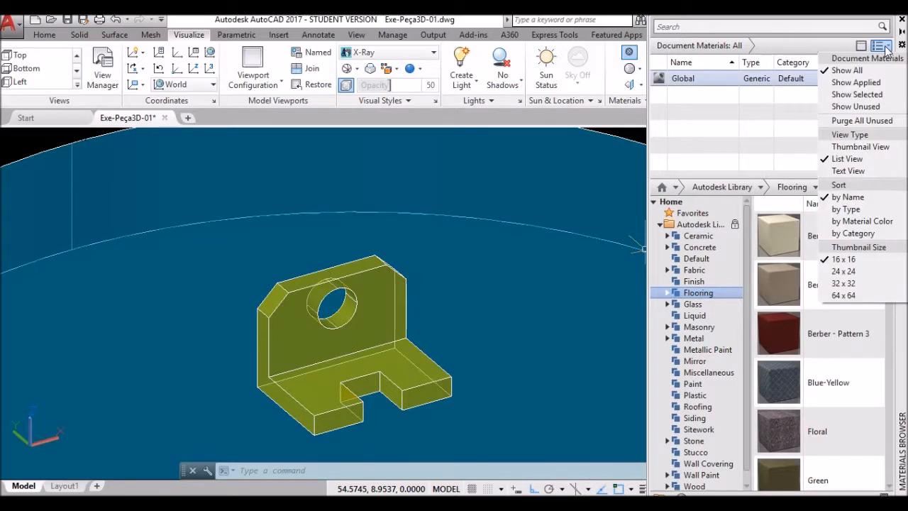
left_click(843, 295)
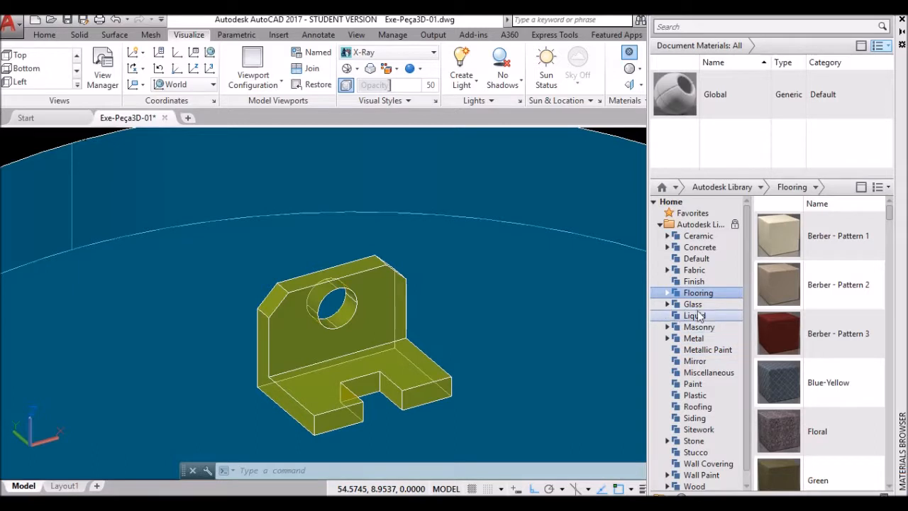
Step: Add the Coarse Polished - White marble from the Stone category to the document materials
scroll(745, 268, "down", 1)
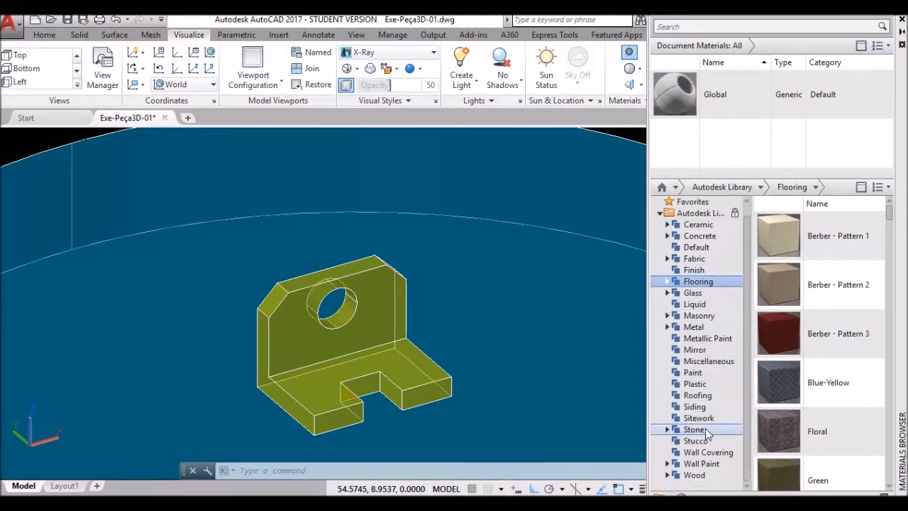
left_click(696, 431)
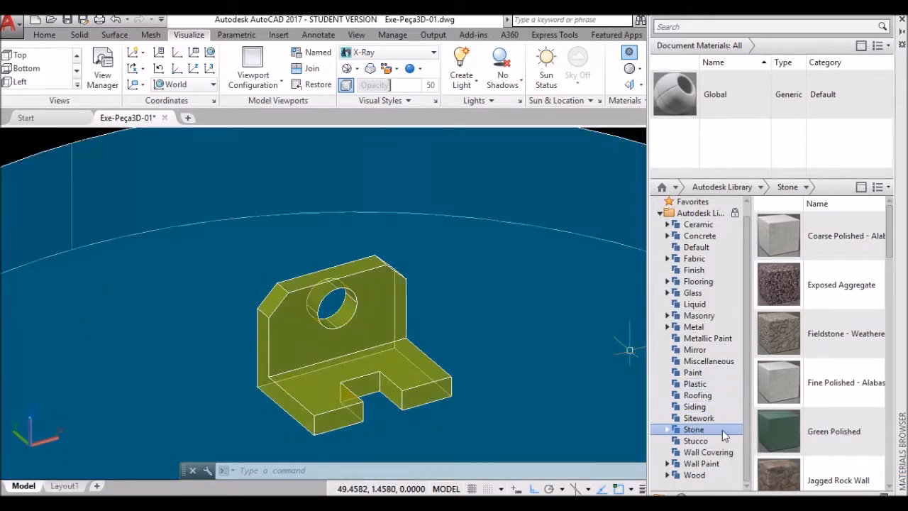
mouse_move(880, 232)
left_click_drag(890, 226, 865, 435)
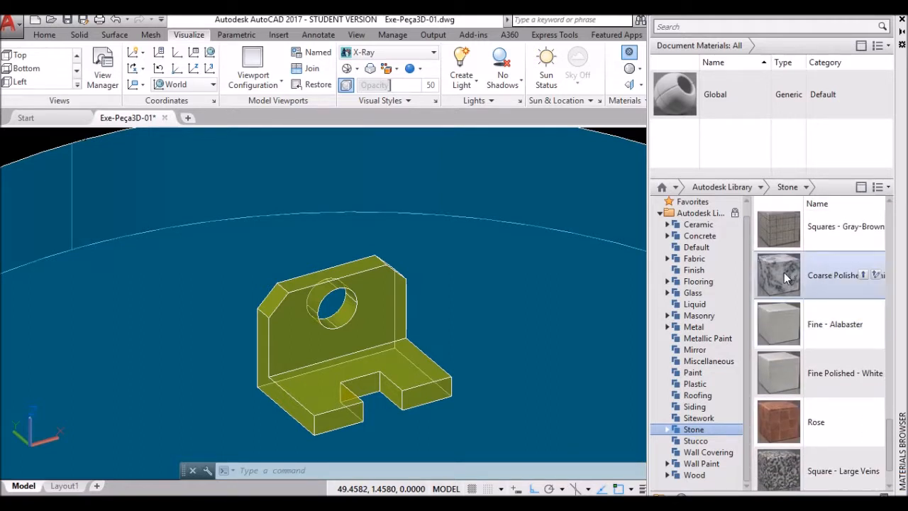
left_click_drag(783, 272, 756, 130)
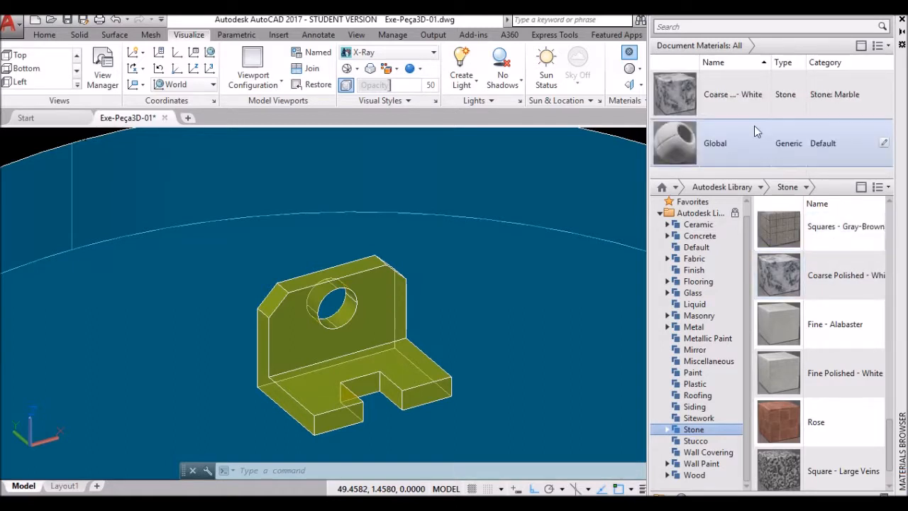
Step: Rename the white marble document material as Base
right_click(734, 91)
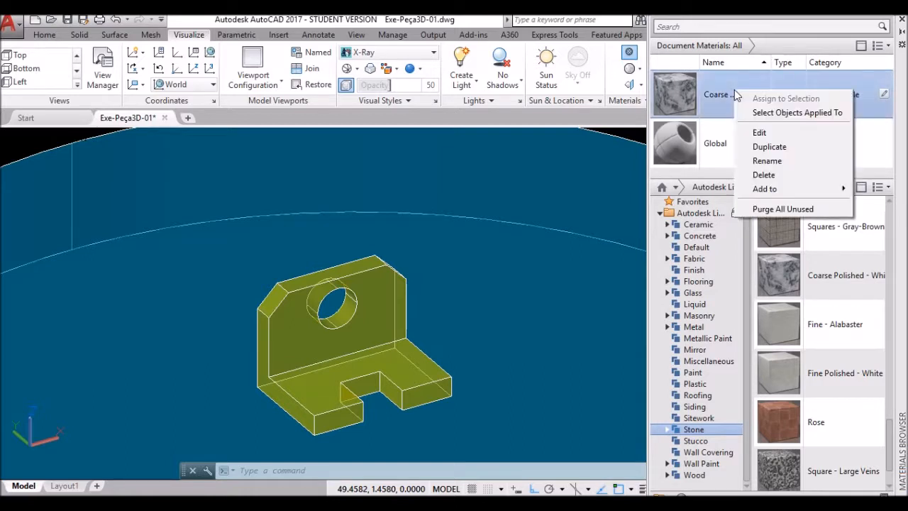
left_click(769, 161)
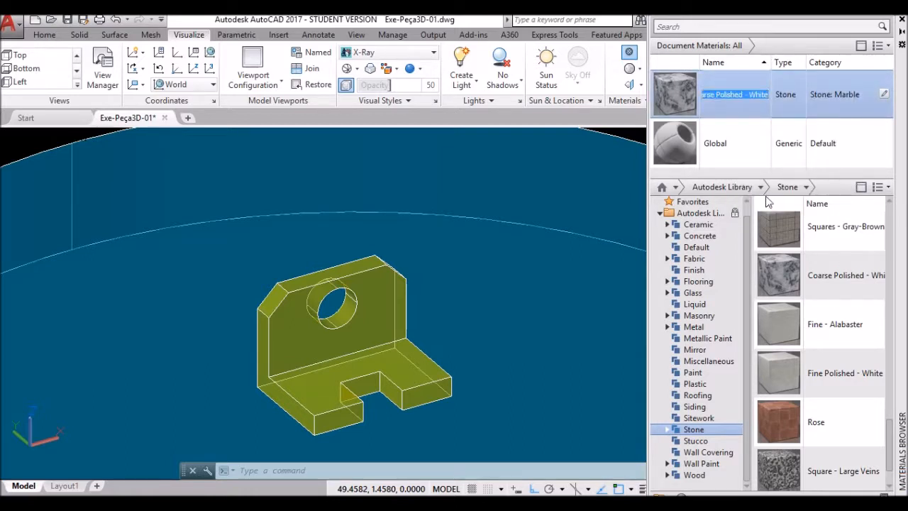
type("Base")
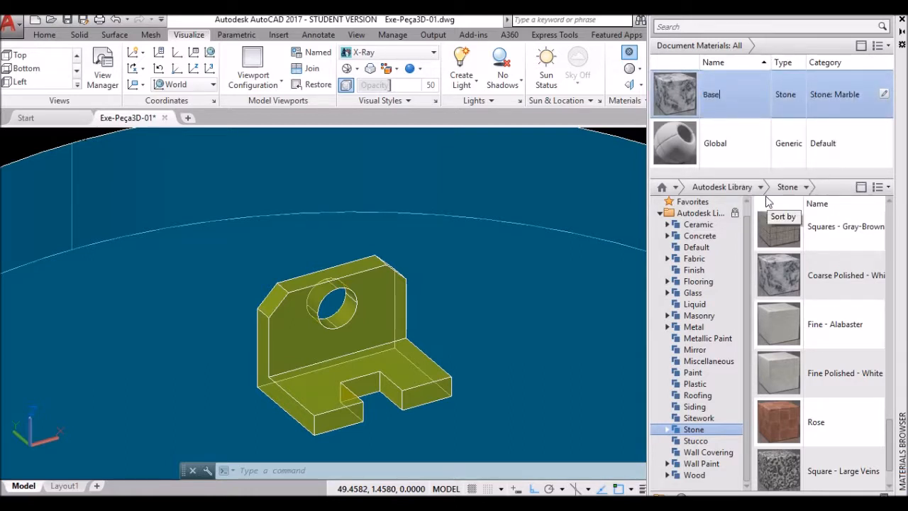
left_click(712, 157)
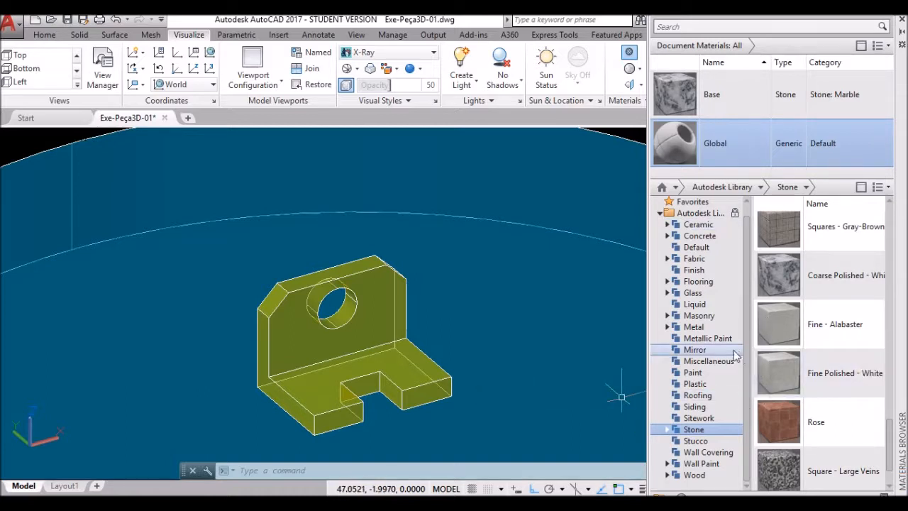
Step: Add the Checker Plate - Parquet material from the Metal category to the document materials
left_click(710, 338)
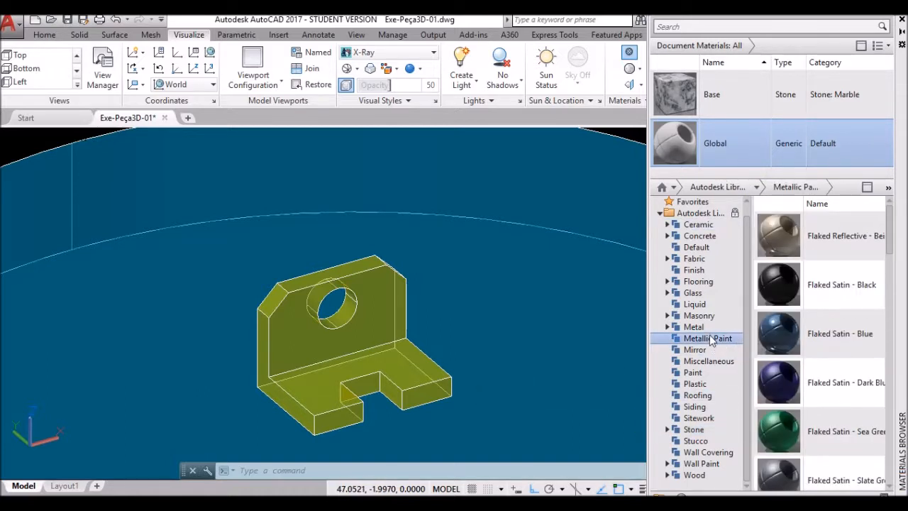
left_click(694, 326)
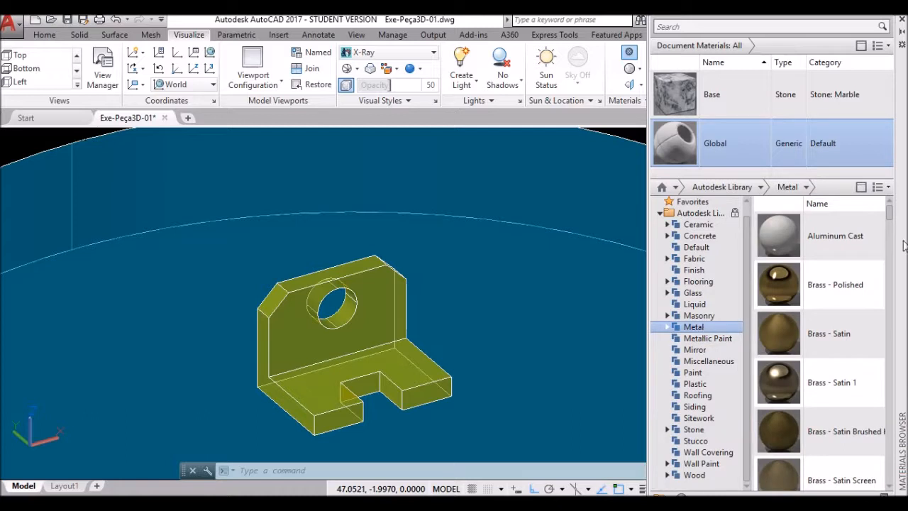
left_click_drag(891, 214, 889, 238)
left_click(892, 205)
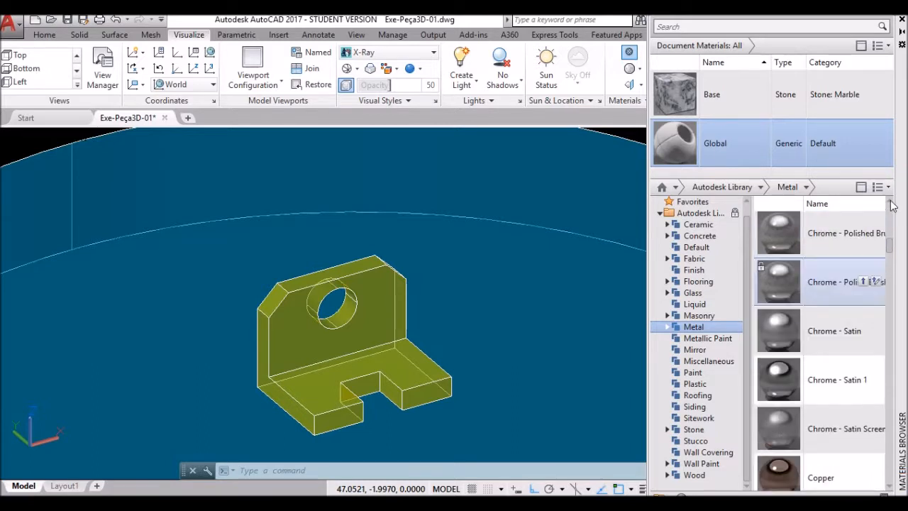
left_click(891, 205)
left_click(892, 205)
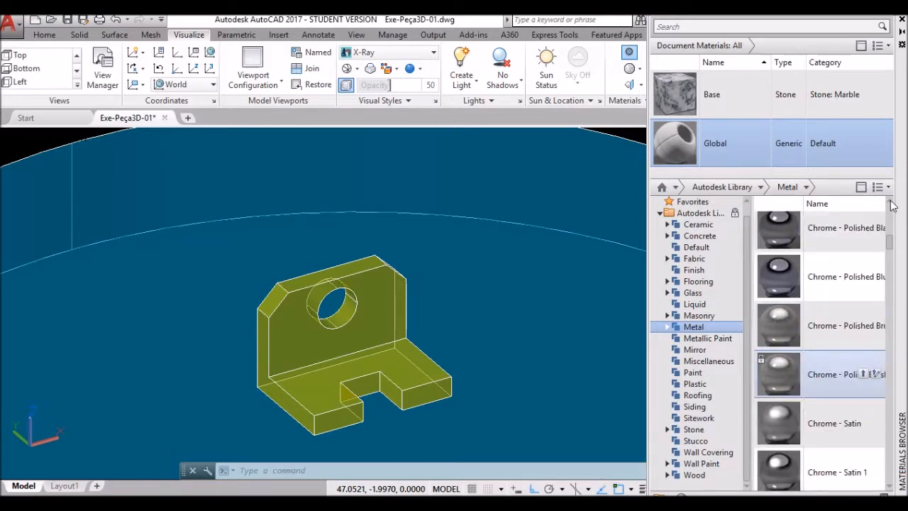
left_click(892, 205)
left_click(891, 205)
left_click(891, 205)
left_click(891, 205)
left_click(891, 205)
left_click_drag(778, 236, 737, 139)
Step: Rename the checker plate document material as Peça
right_click(716, 142)
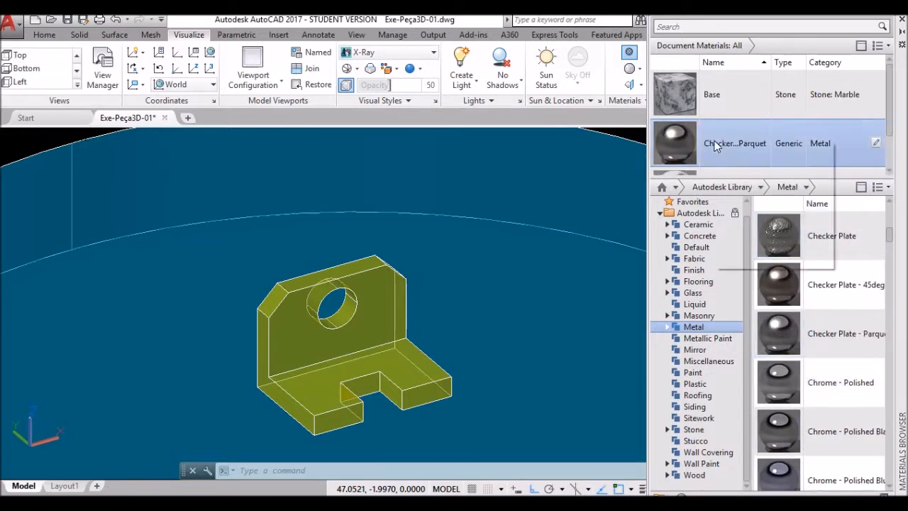
left_click(746, 211)
type("Peca")
key("Return")
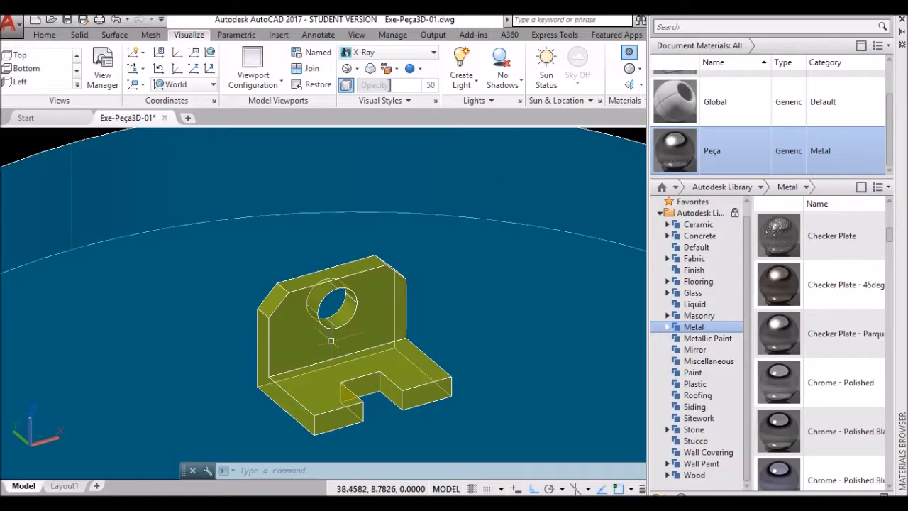
scroll(433, 245, "down", 2)
scroll(433, 245, "down", 5)
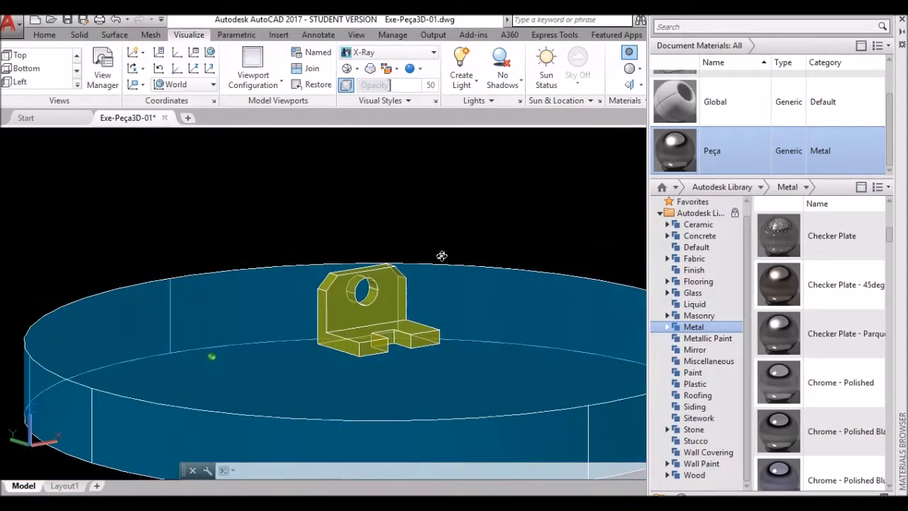
scroll(440, 288, "up", 2)
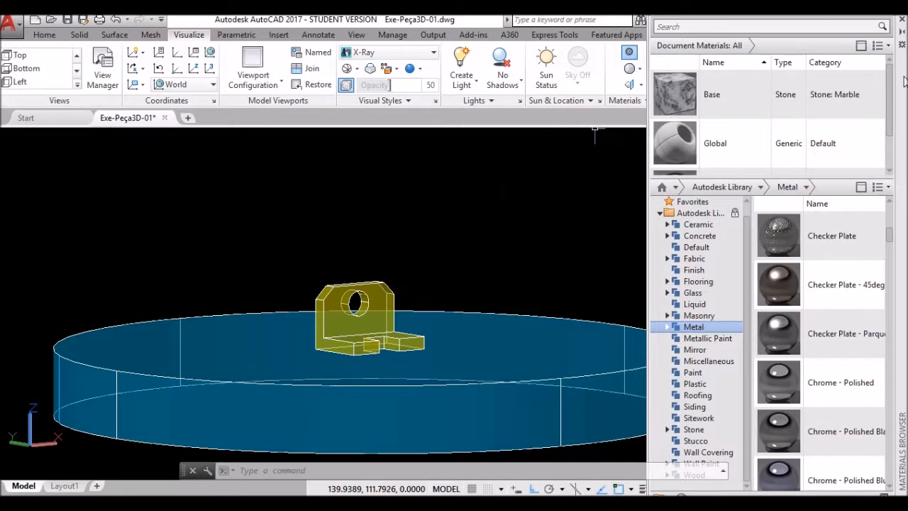
Step: Attach the Base material to the 3d-base layer and the Peça material to the 3d-peça layer
left_click(902, 36)
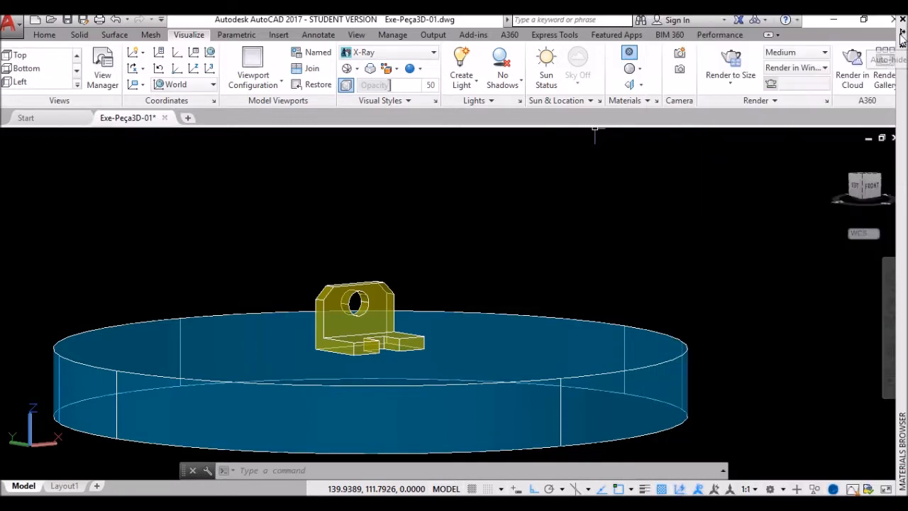
left_click(646, 99)
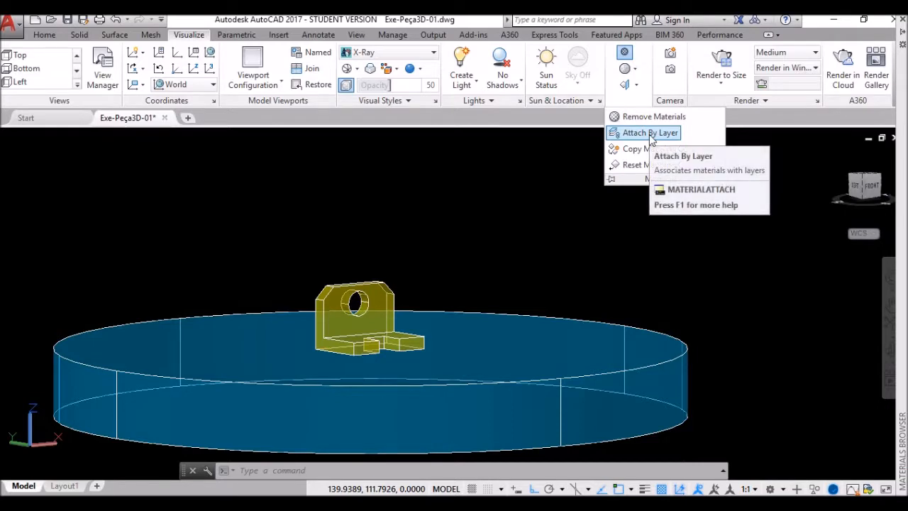
left_click(650, 135)
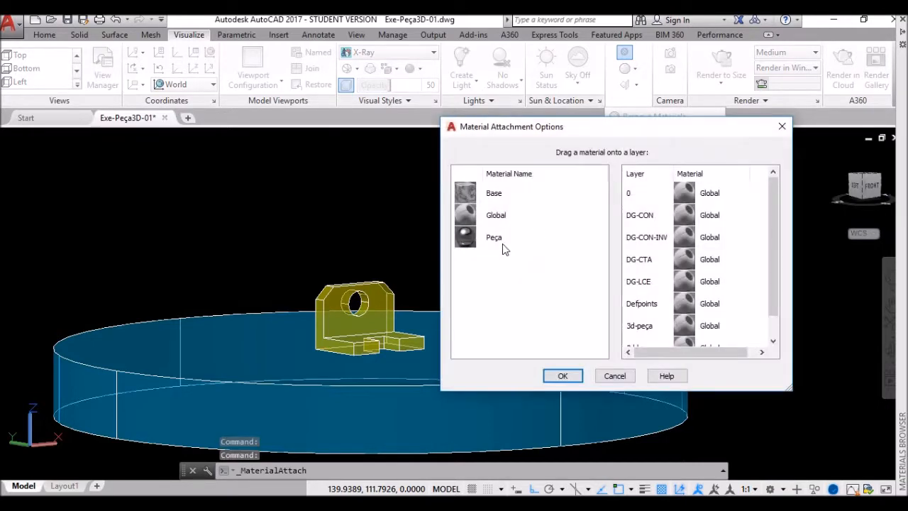
left_click_drag(770, 188, 770, 265)
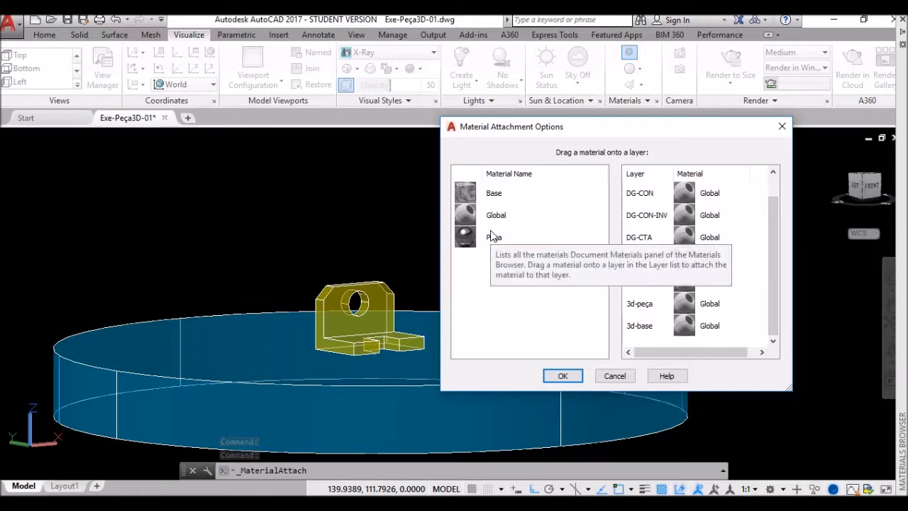
left_click_drag(465, 194, 730, 328)
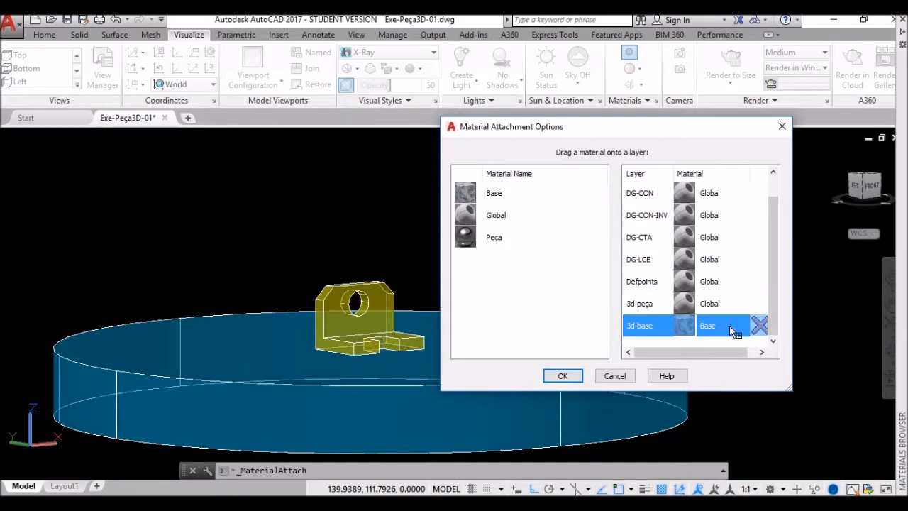
left_click_drag(492, 237, 721, 303)
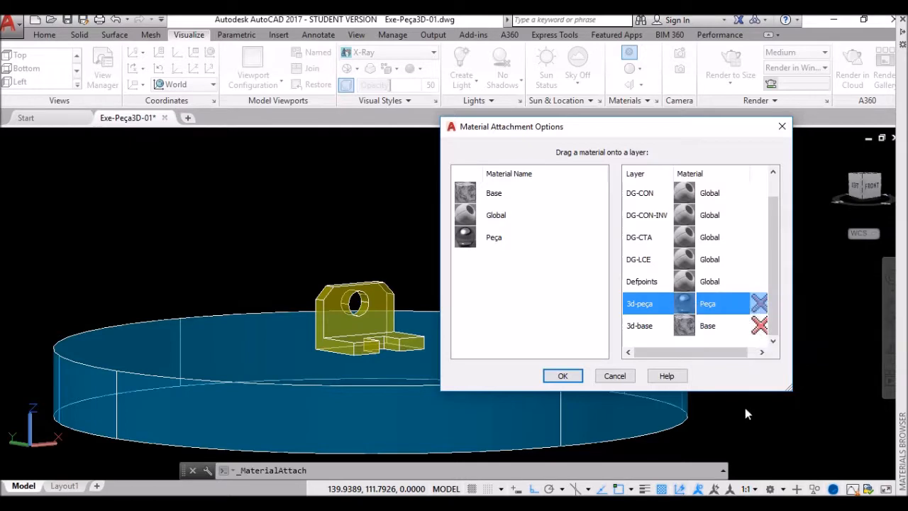
left_click(568, 377)
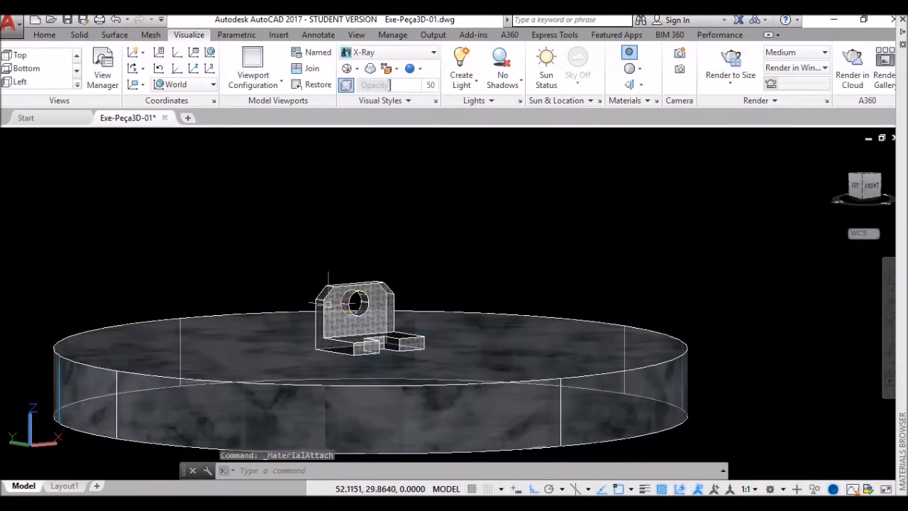
Step: Undo the last view changes and set the viewport's visual style to Realistic
key("ctrl+z")
key("ctrl+z")
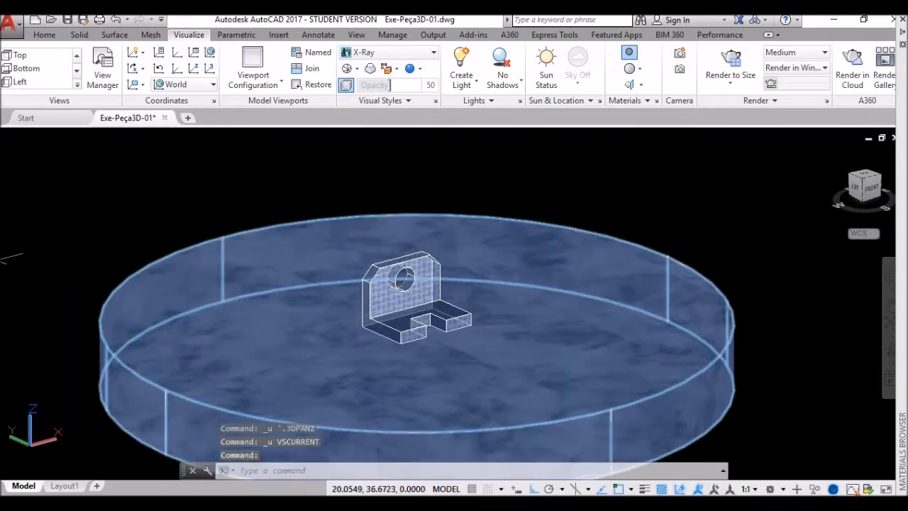
left_click(71, 137)
left_click(108, 217)
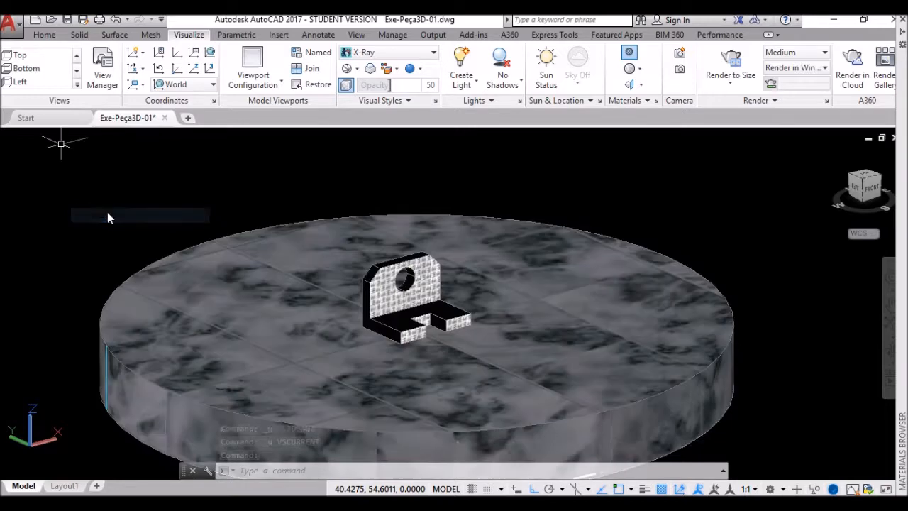
Step: Try the Shaded and Conceptual visual styles on the model and return to Realistic
left_click(78, 138)
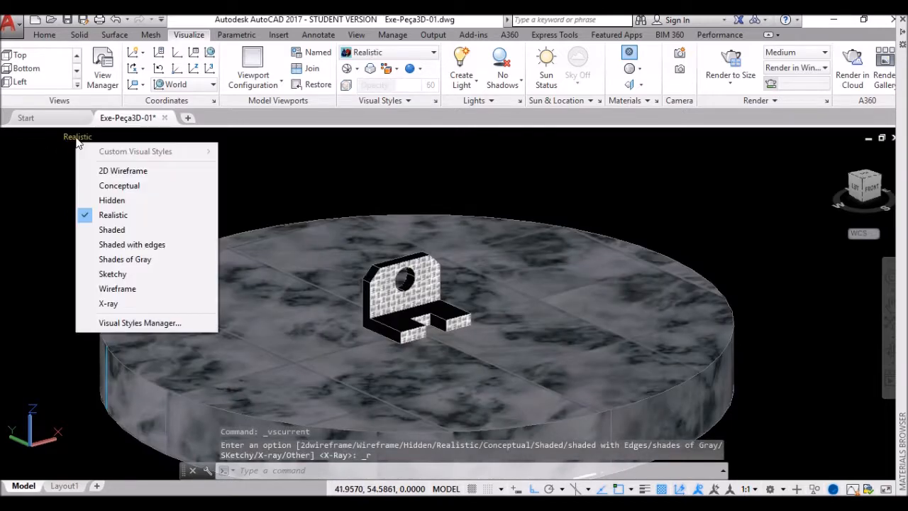
left_click(117, 230)
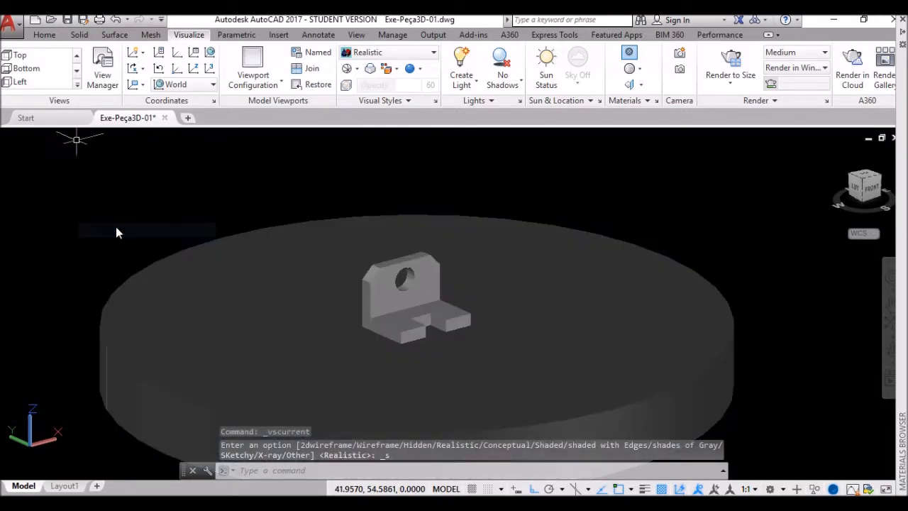
left_click(72, 132)
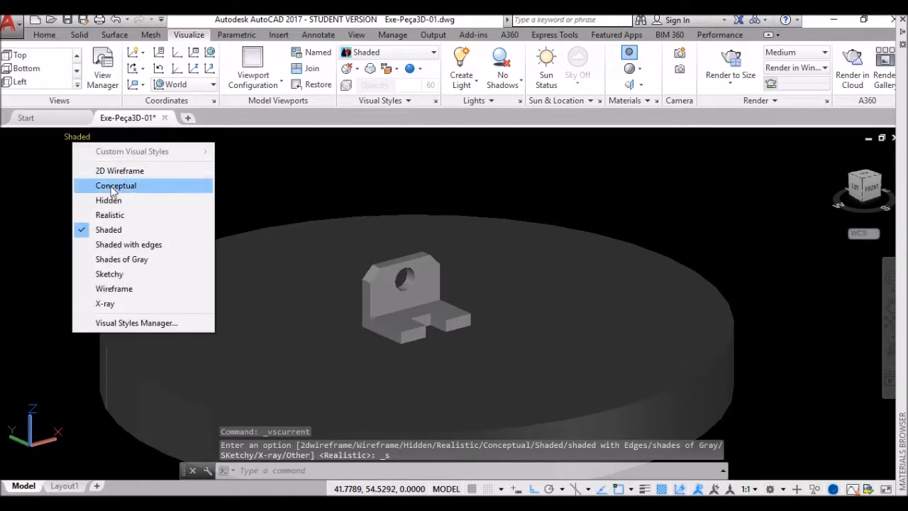
left_click(111, 188)
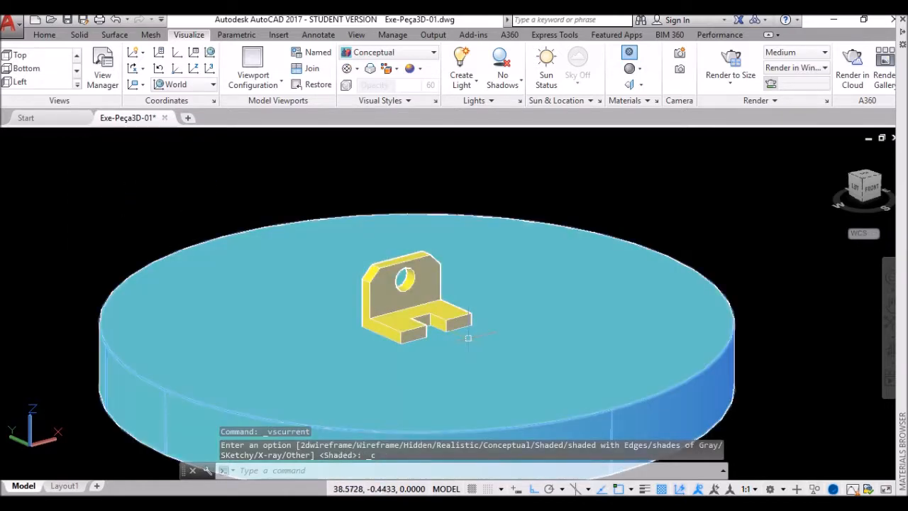
left_click(84, 137)
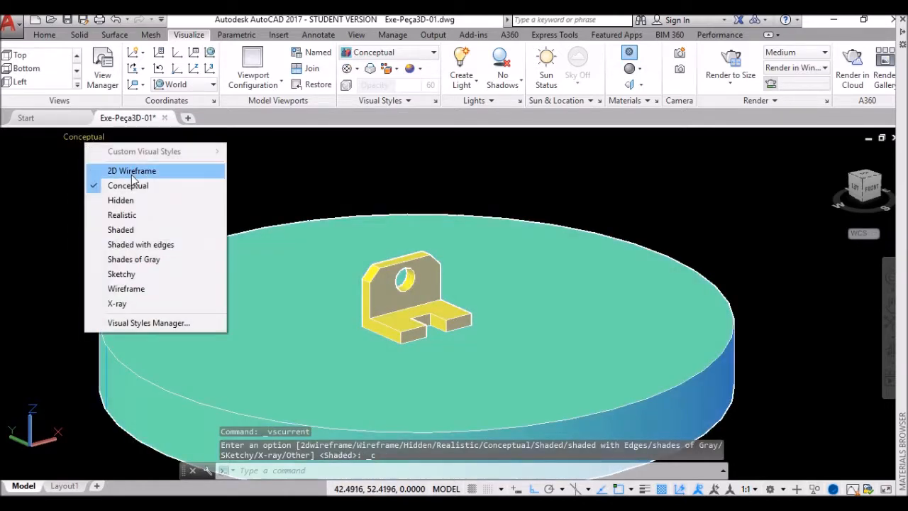
left_click(133, 213)
Step: Examine the materials on the bracket and base up close and from several angles
mouse_move(232, 334)
middle_mouse_down("shift")
mouse_move(455, 314)
mouse_move(405, 356)
mouse_move(305, 369)
mouse_move(361, 365)
mouse_move(443, 289)
mouse_move(464, 290)
mouse_move(450, 248)
mouse_move(379, 187)
middle_mouse_up("shift")
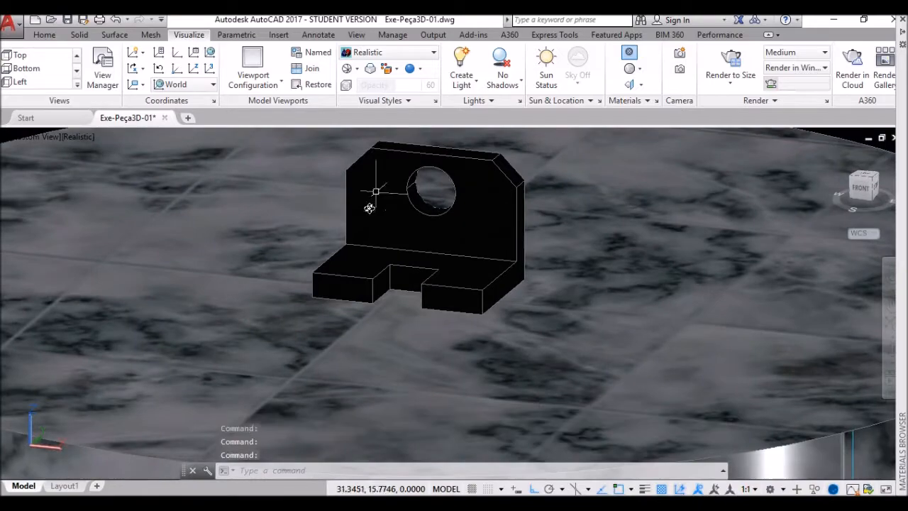
middle_click_drag(426, 271, 465, 260, "shift")
scroll(480, 229, "up", 5)
scroll(488, 227, "up", 2)
scroll(239, 269, "down", 6)
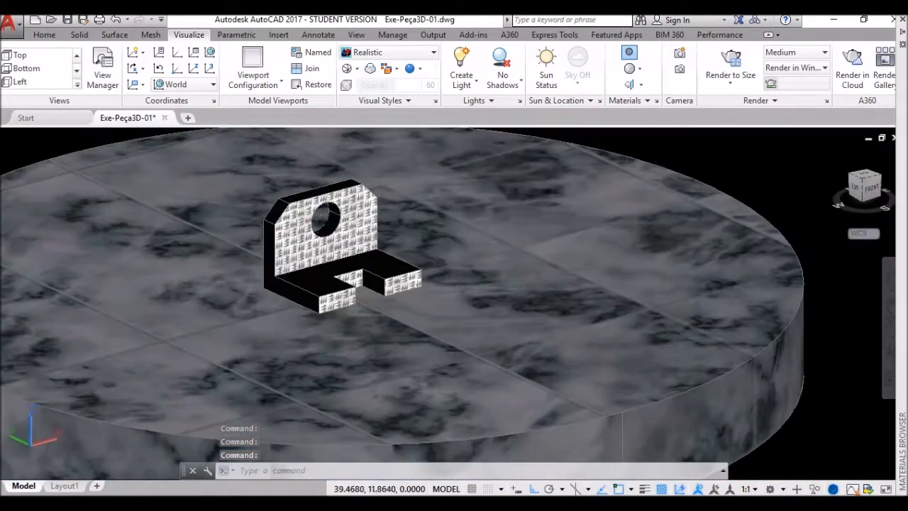
middle_click_drag(334, 217, 424, 305, "shift")
scroll(423, 305, "up", 2)
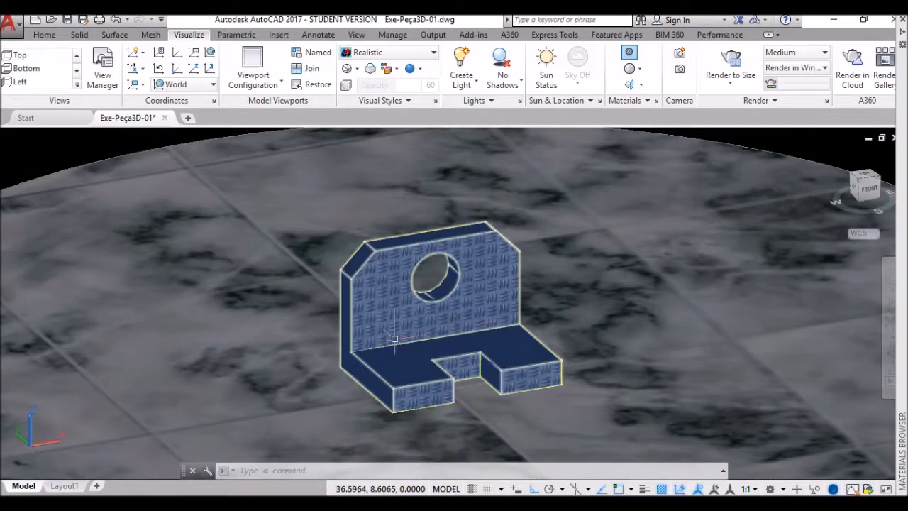
middle_click_drag(419, 337, 423, 322, "shift")
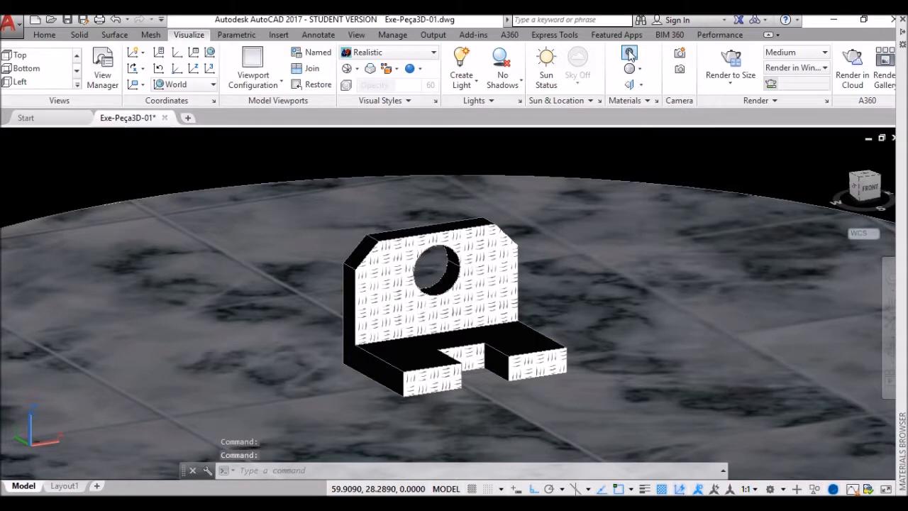
Step: Display the Concrete category of the Autodesk Library in the Materials Browser
left_click(629, 54)
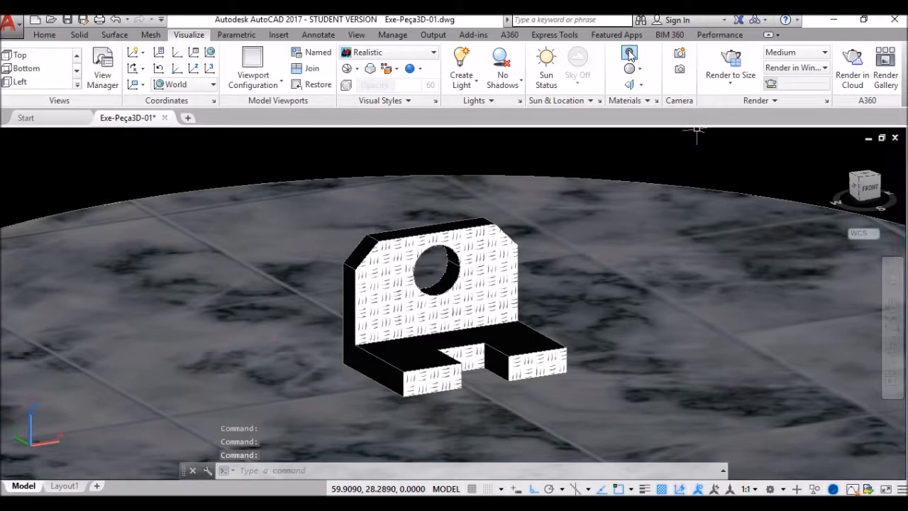
mouse_move(902, 41)
scroll(815, 146, "down", 2)
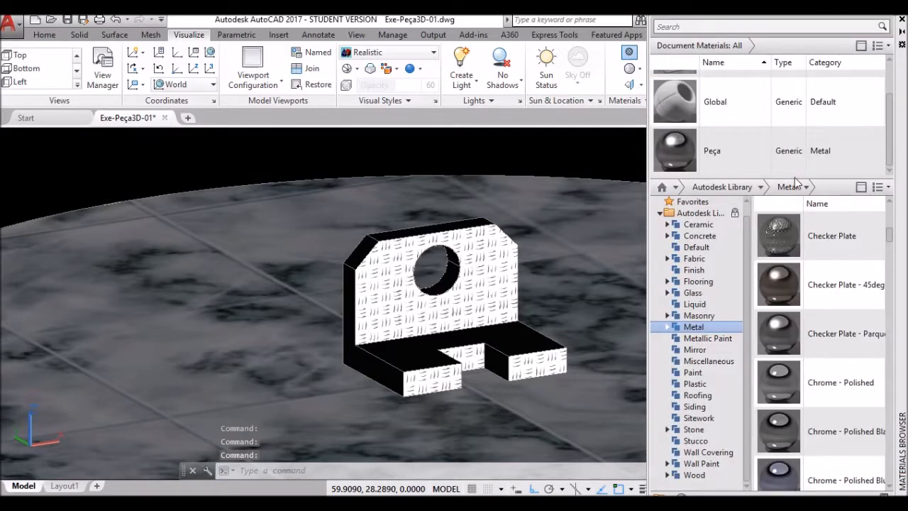
scroll(807, 263, "down", 9)
scroll(770, 283, "down", 5)
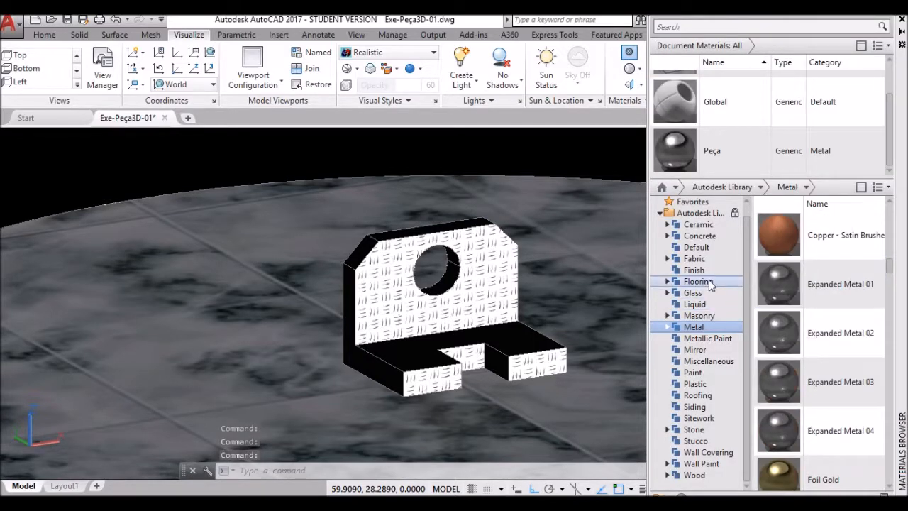
left_click(709, 258)
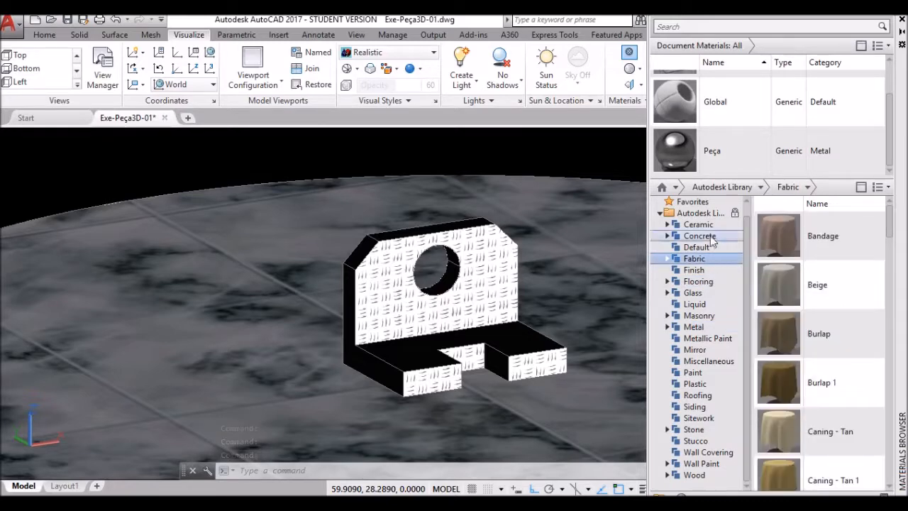
left_click(710, 238)
Step: Apply the Rough - Pink concrete material to the front face of the bracket's upright plate and inspect it
scroll(826, 380, "down", 3)
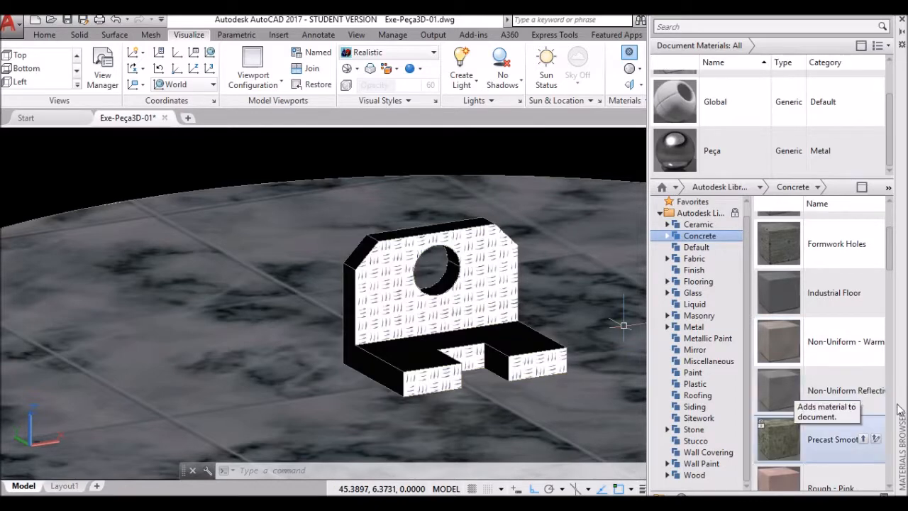
scroll(887, 280, "down", 3)
scroll(886, 283, "down", 1)
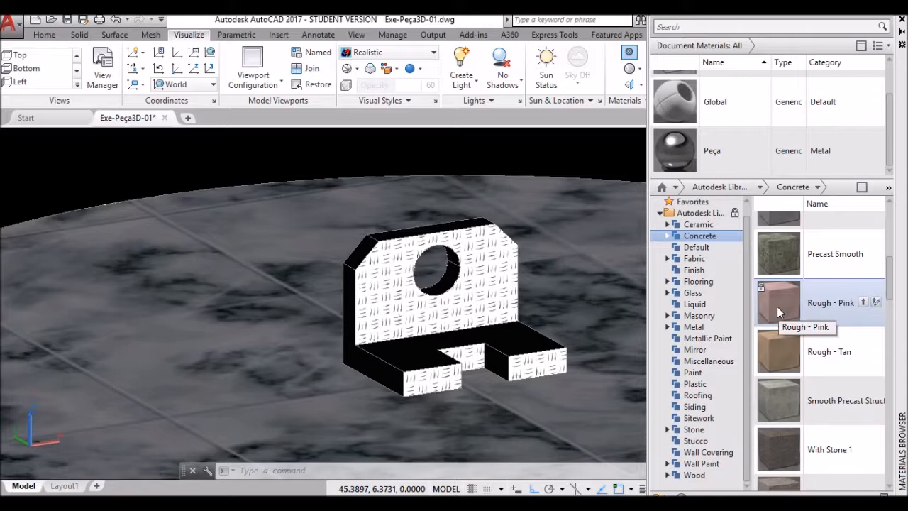
scroll(777, 303, "up", 1)
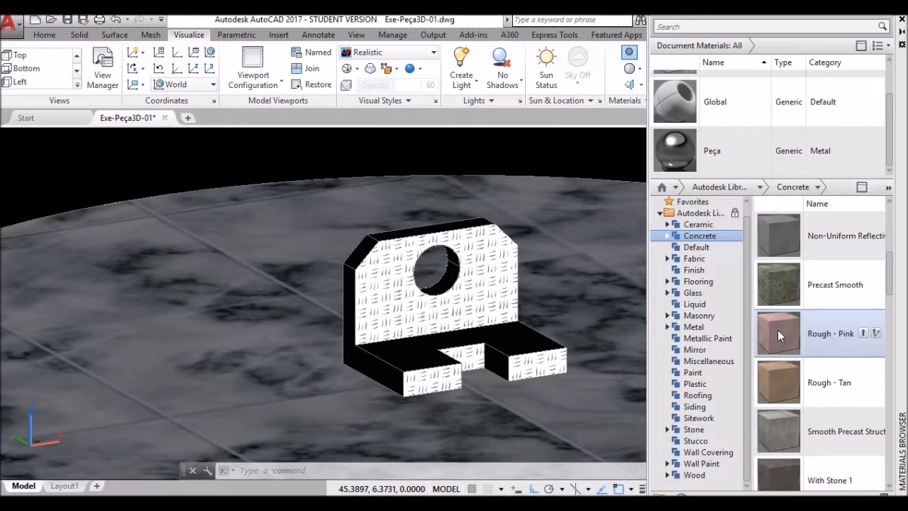
left_click_drag(647, 303, 377, 274)
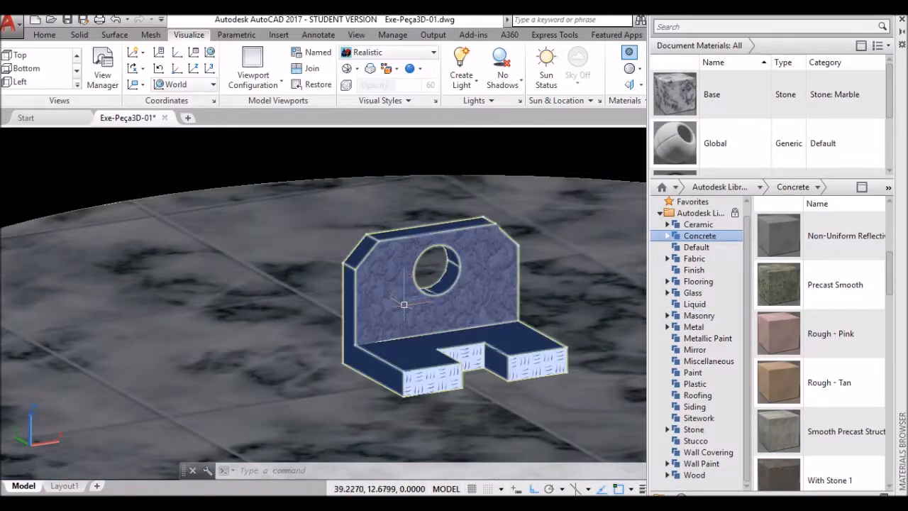
scroll(403, 303, "up", 5)
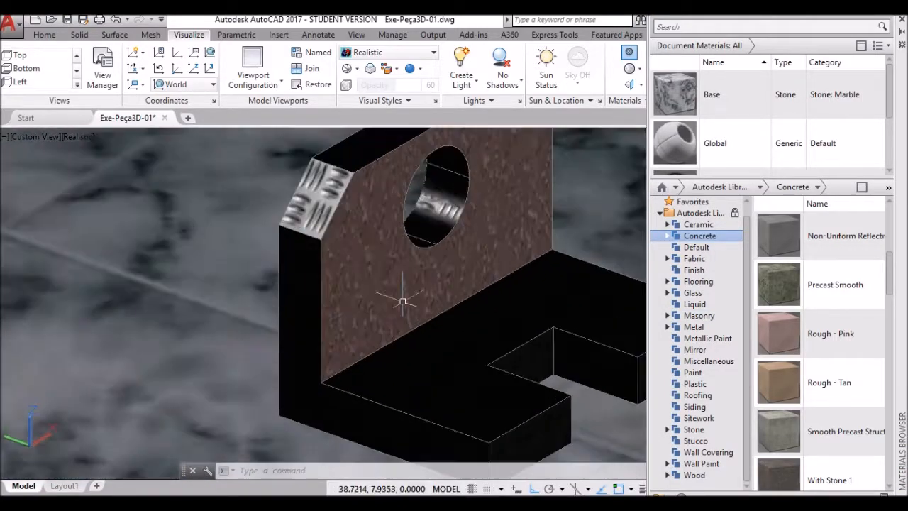
mouse_move(402, 301)
middle_mouse_down("shift")
mouse_move(397, 327)
mouse_move(386, 292)
mouse_move(385, 304)
middle_mouse_up("shift")
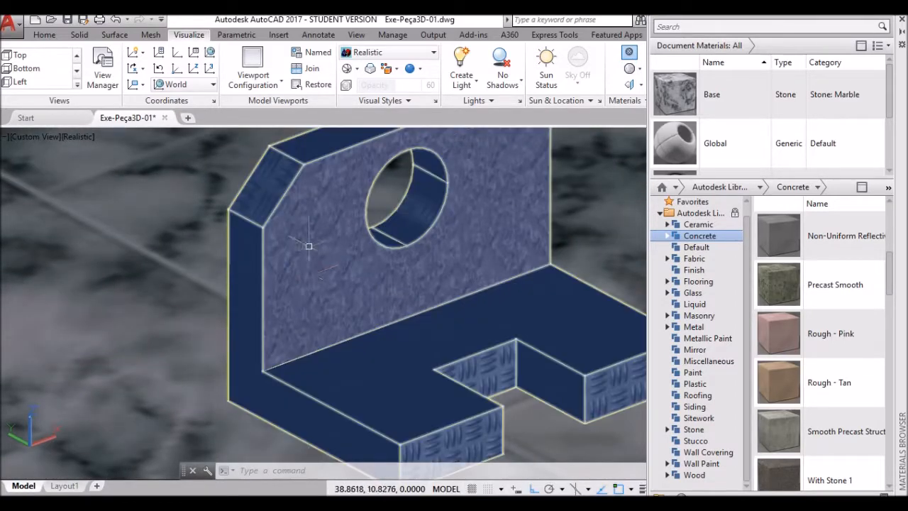
scroll(390, 339, "down", 5)
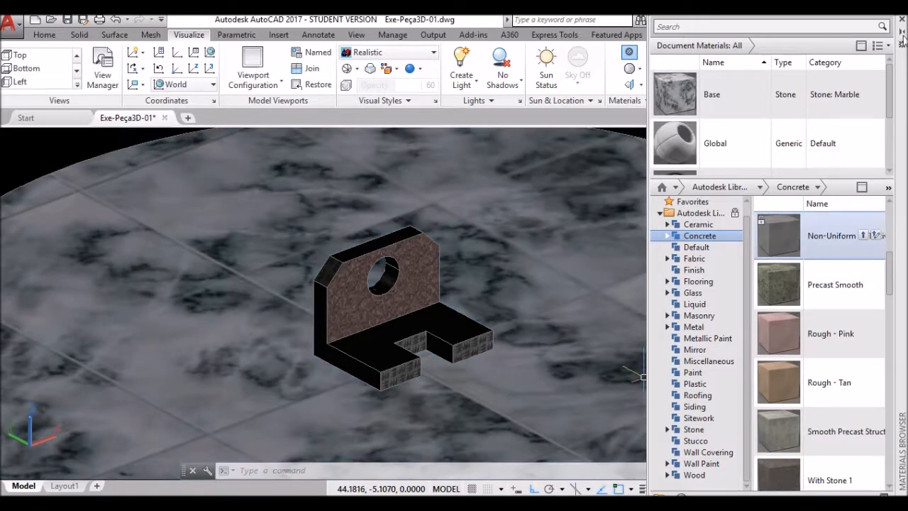
Step: Rename the Rough - Pink document material as face peça and clear any selection
left_click(902, 41)
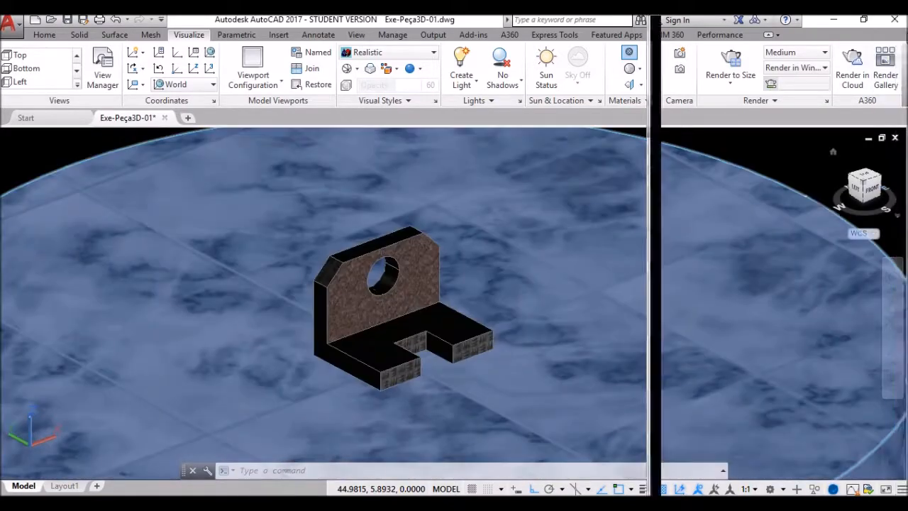
mouse_move(890, 91)
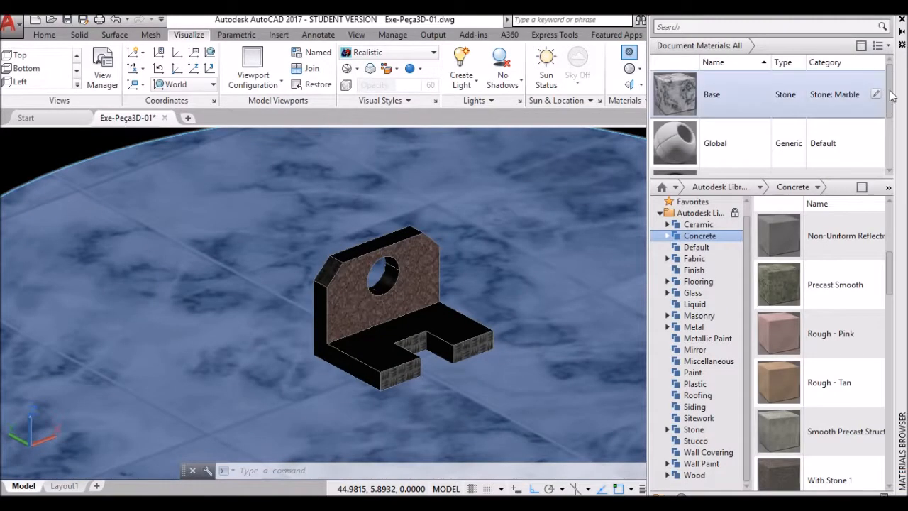
left_click_drag(890, 82, 889, 149)
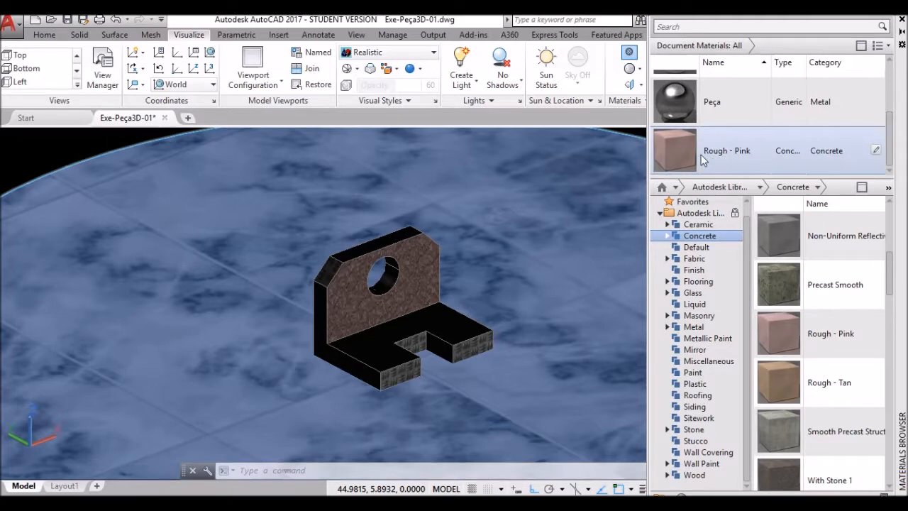
scroll(706, 152, "up", 1)
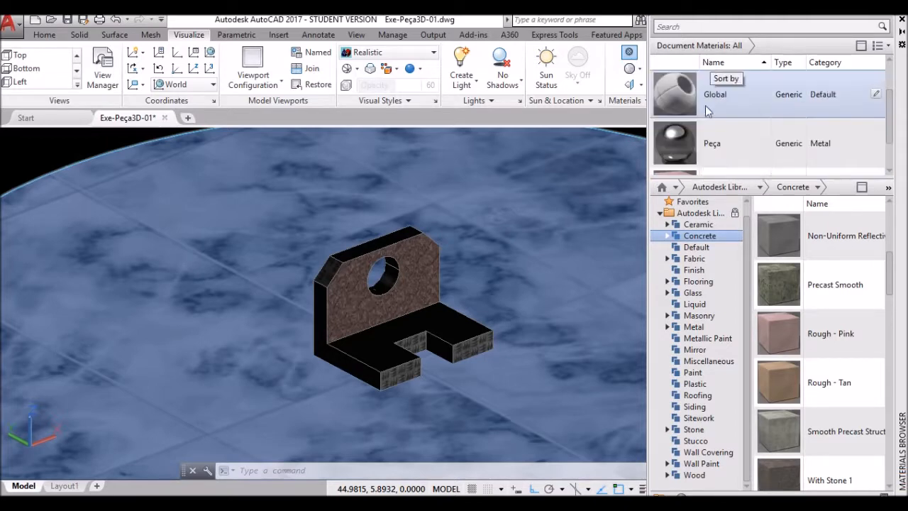
scroll(712, 149, "down", 1)
right_click(720, 141)
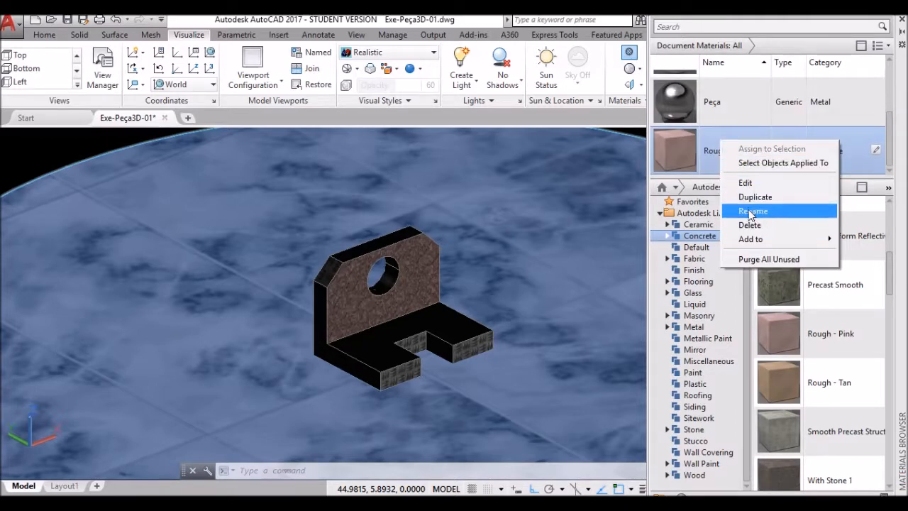
left_click(749, 212)
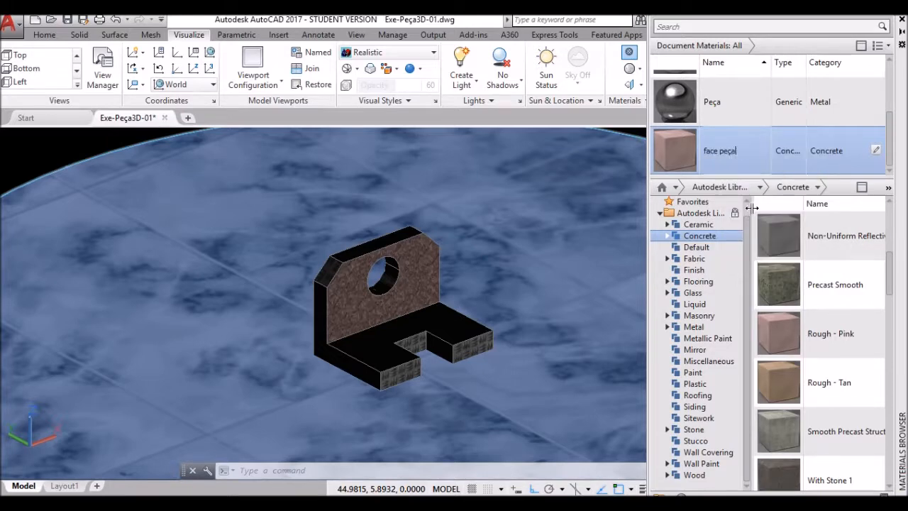
key("Return")
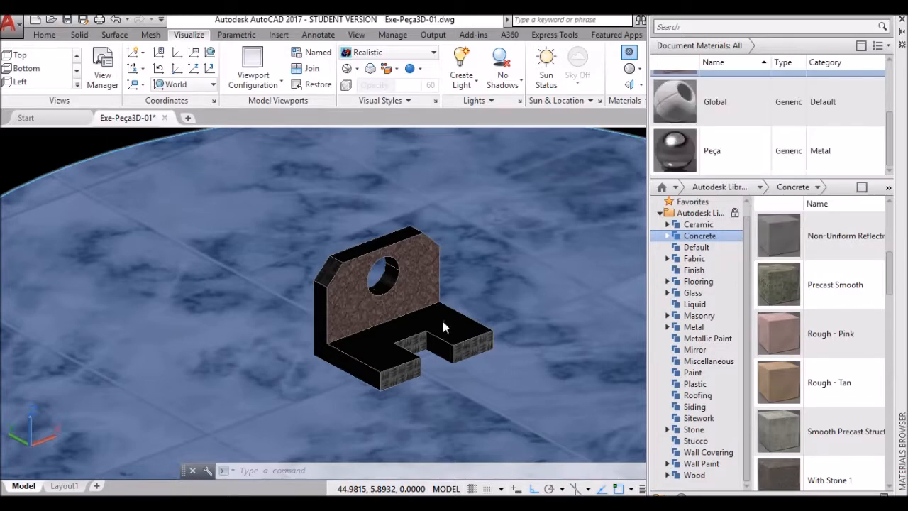
left_click(520, 330)
key("Escape")
key("Escape")
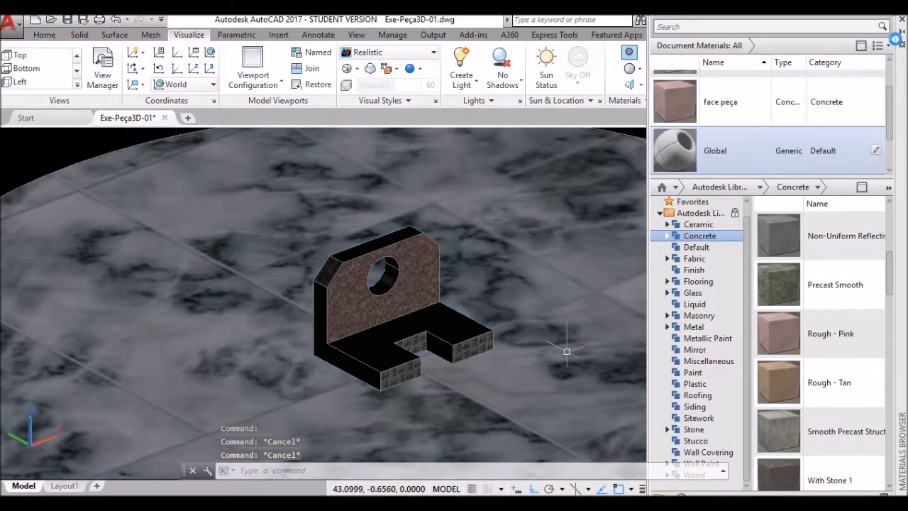
middle_click_drag(343, 363, 385, 318, "shift")
right_click(563, 426)
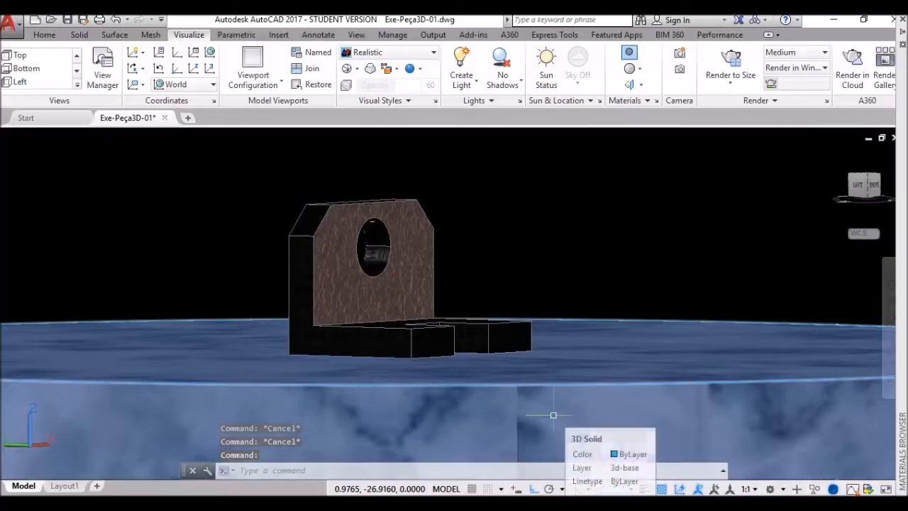